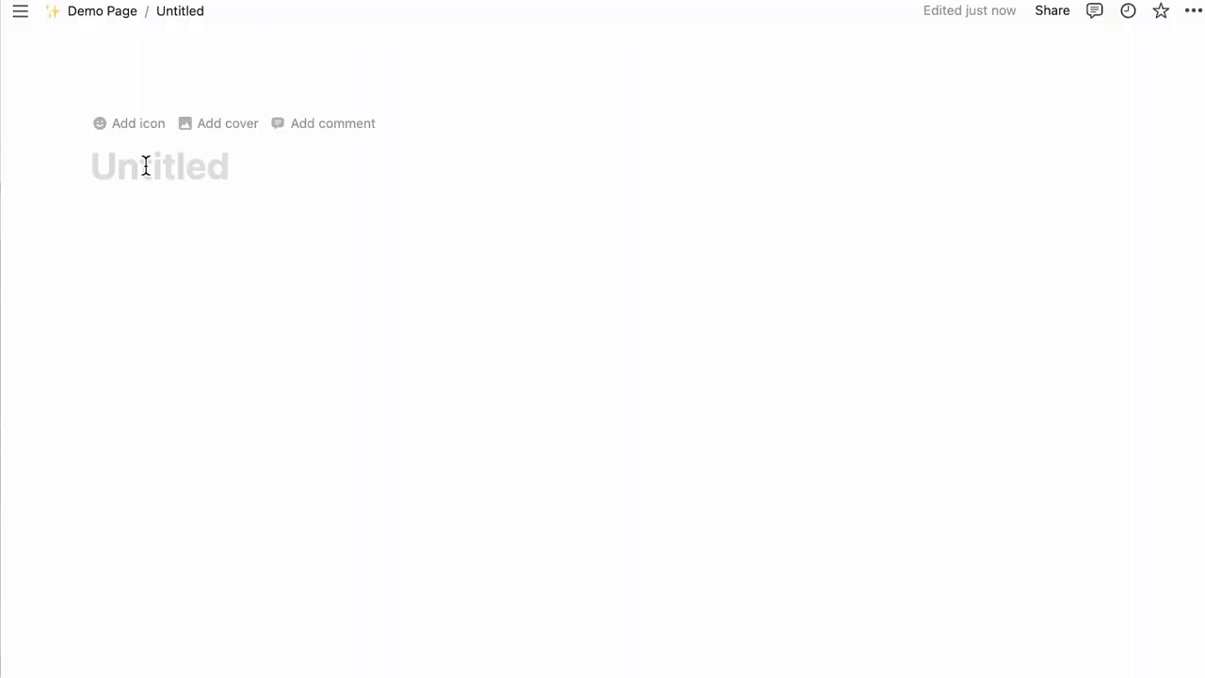
Title the new page Content Calendar and insert an inline database below the title
{"action": "type", "text": "Content Ca"}
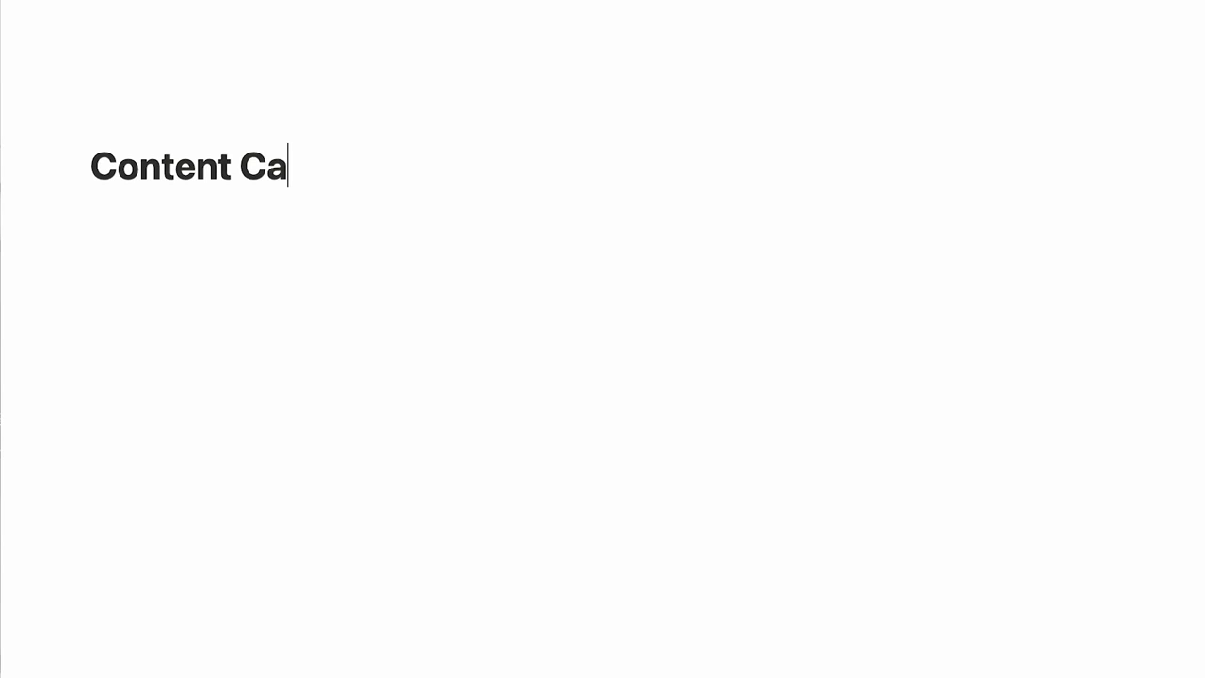
{"action": "type", "text": "lendar"}
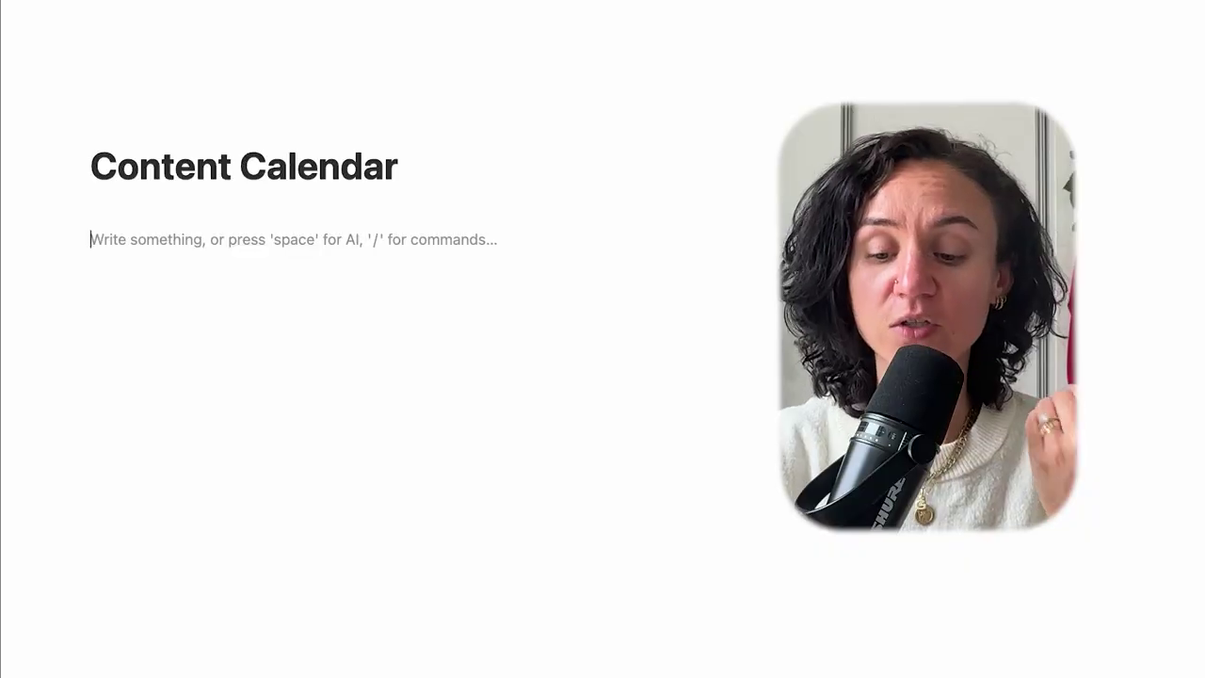
{"action": "type", "text": "/data"}
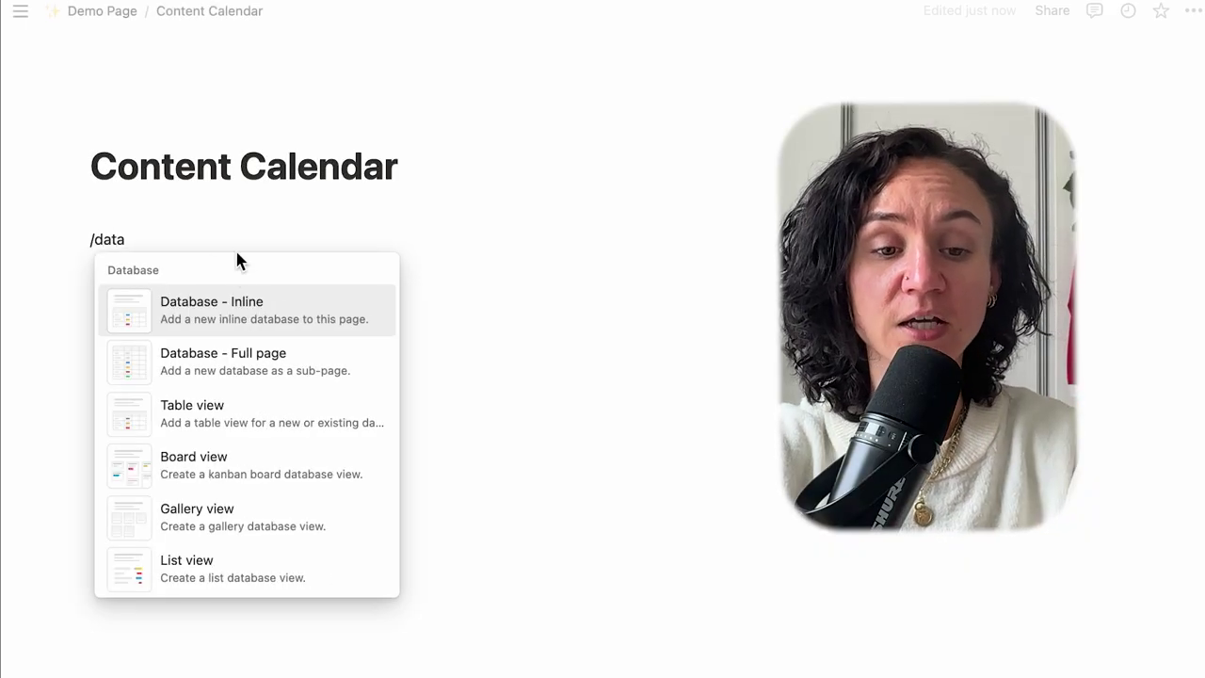
{"action": "left_click", "coordinate": [226, 335]}
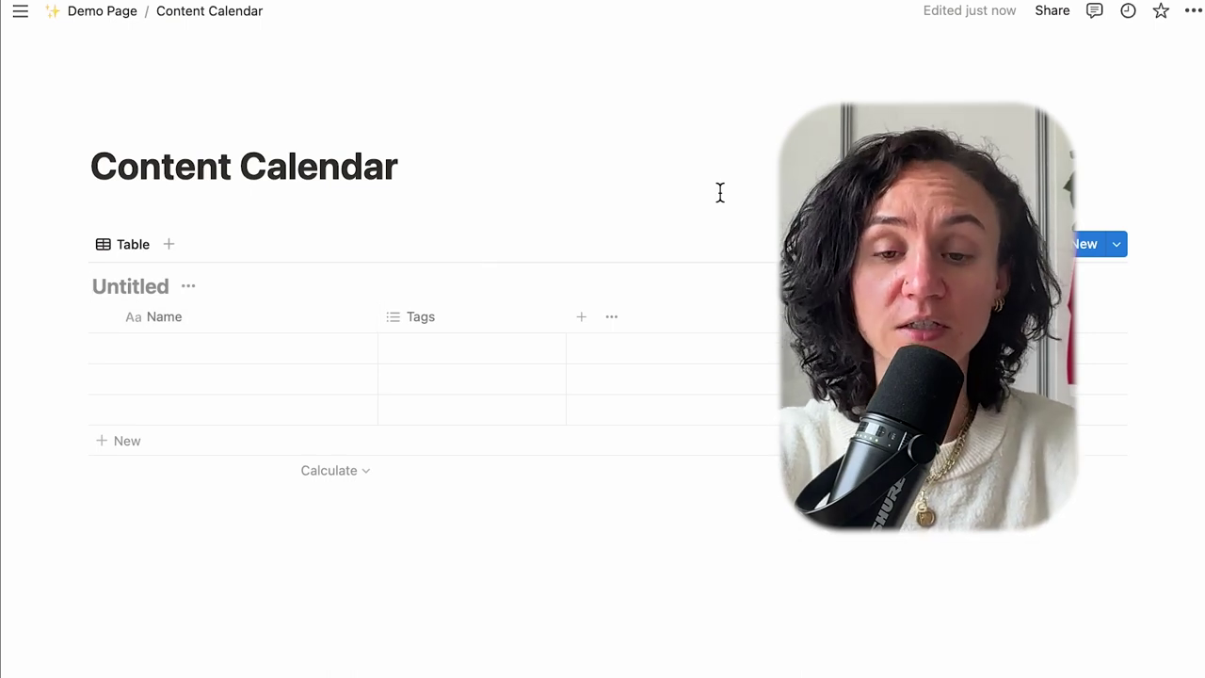
Name the inline database Content Calendar
{"action": "left_click", "coordinate": [117, 283]}
{"action": "type", "text": "Content Calendar"}
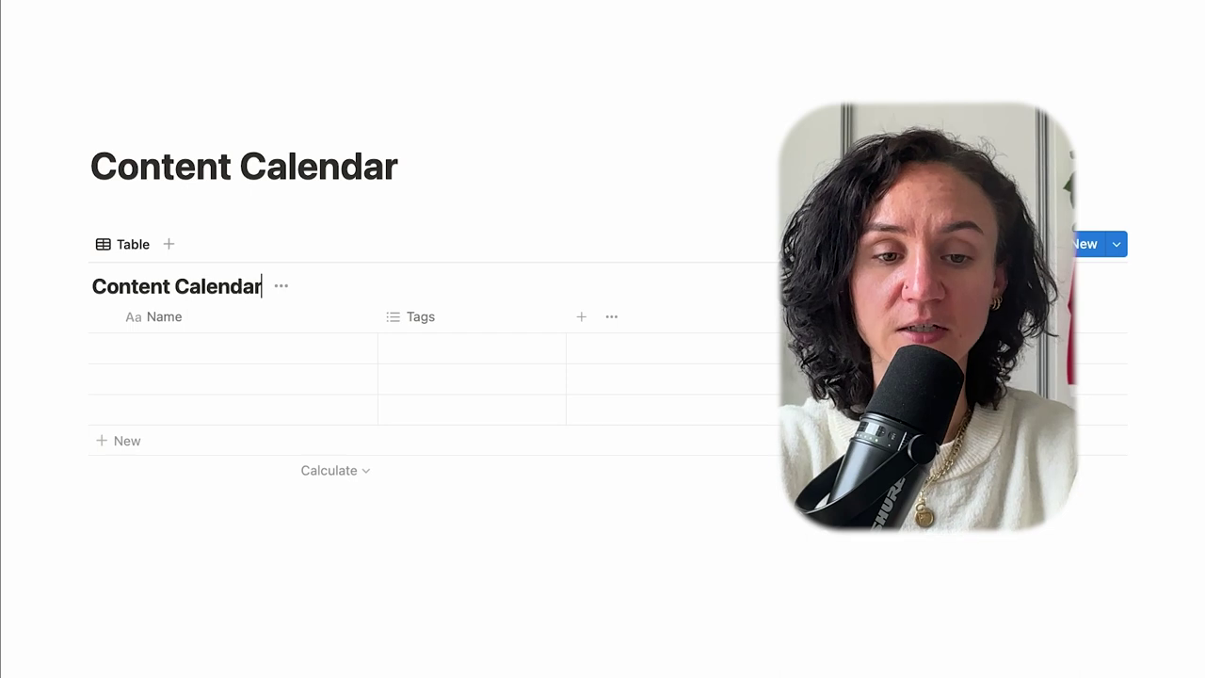
{"action": "left_click", "coordinate": [274, 211]}
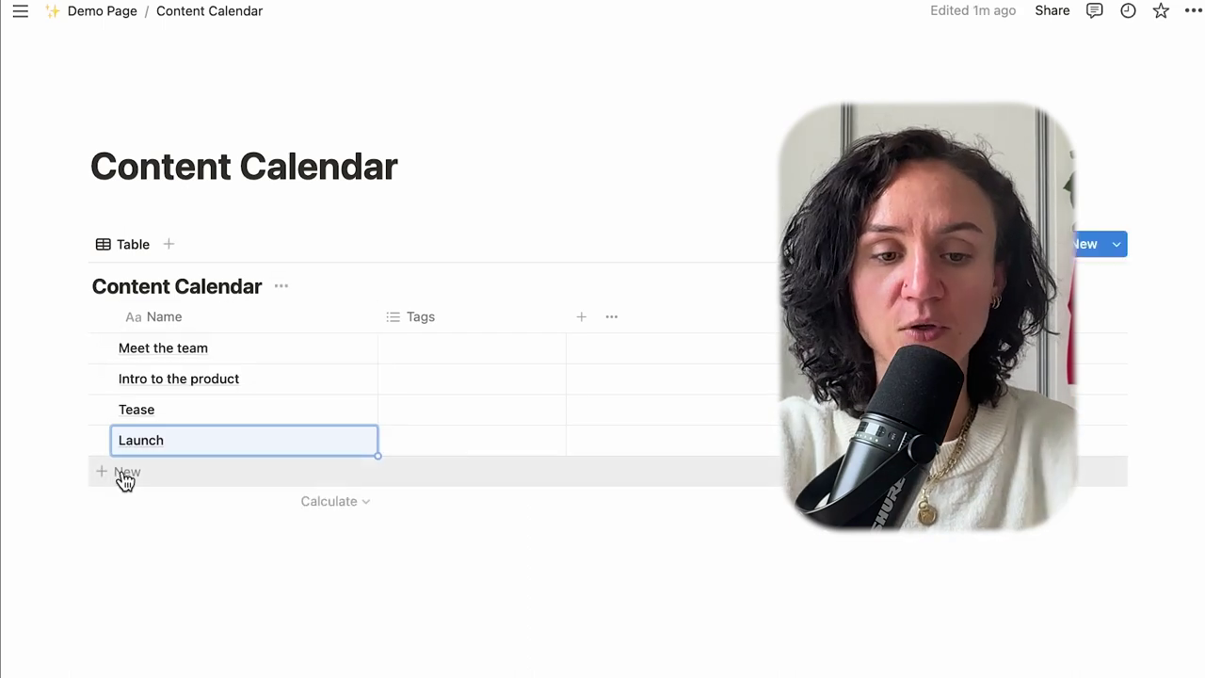
Add the entries Day of sale and Follow up video beneath Launch
{"action": "left_click", "coordinate": [125, 479]}
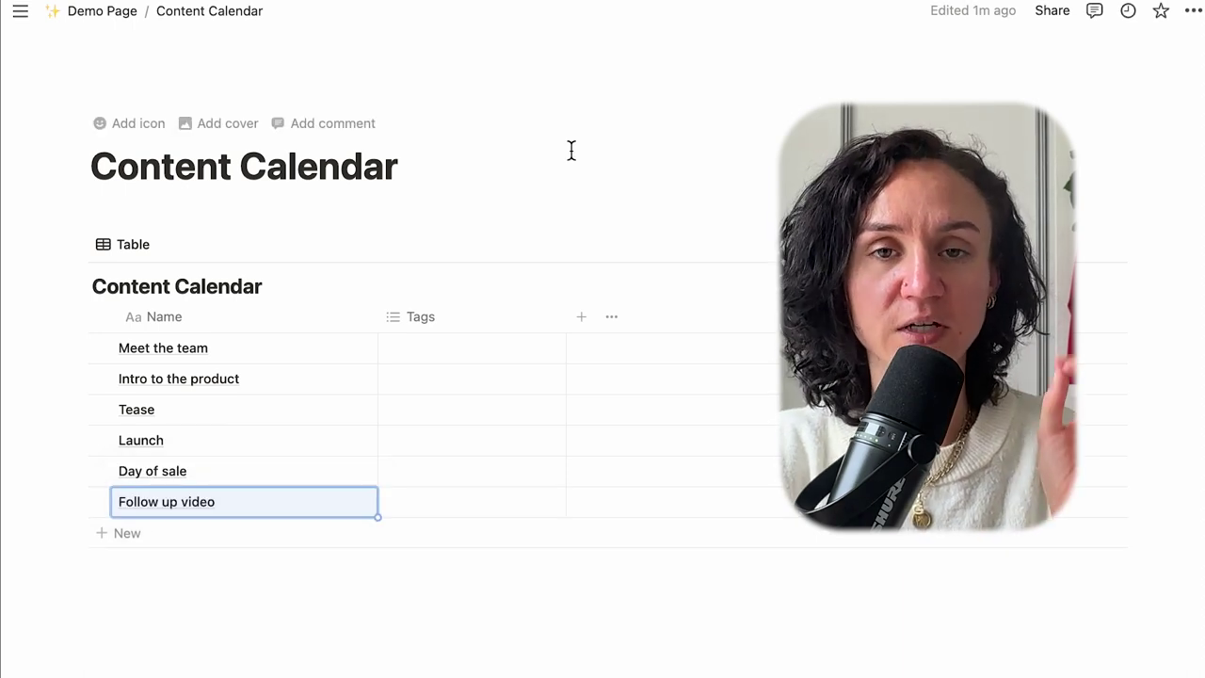
Rename the database's Tags property to Channel
{"action": "left_click", "coordinate": [469, 320]}
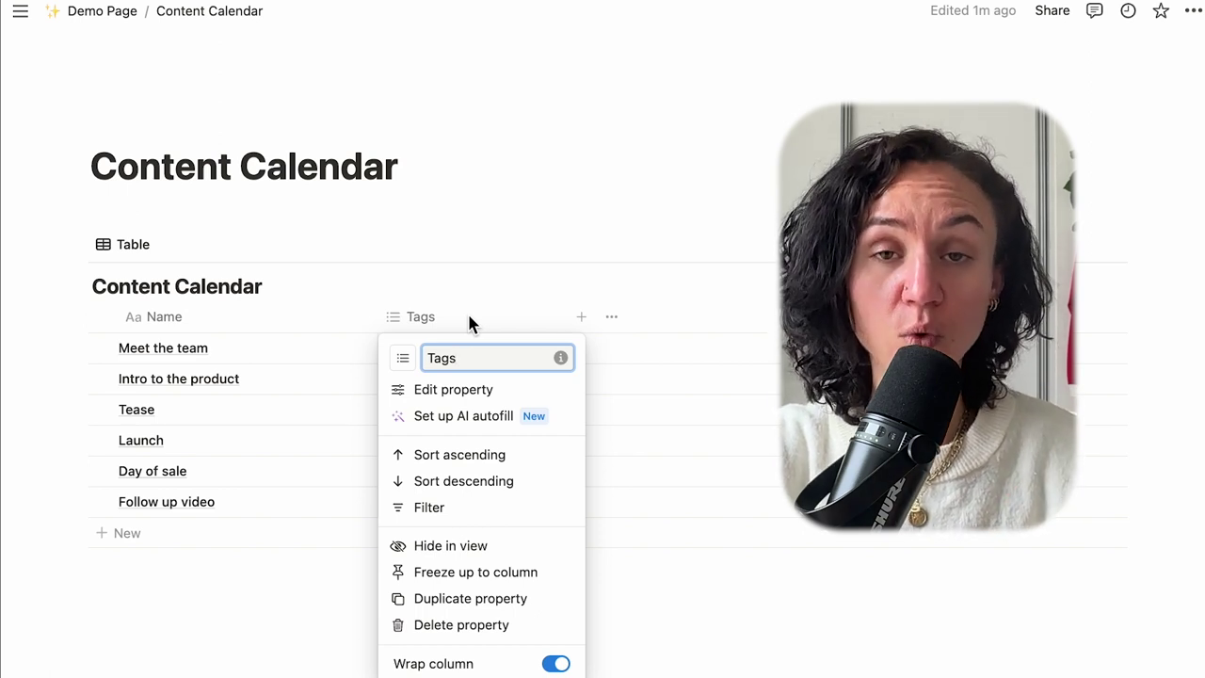
{"action": "left_click_drag", "start_coordinate": [471, 350], "coordinate": [421, 356]}
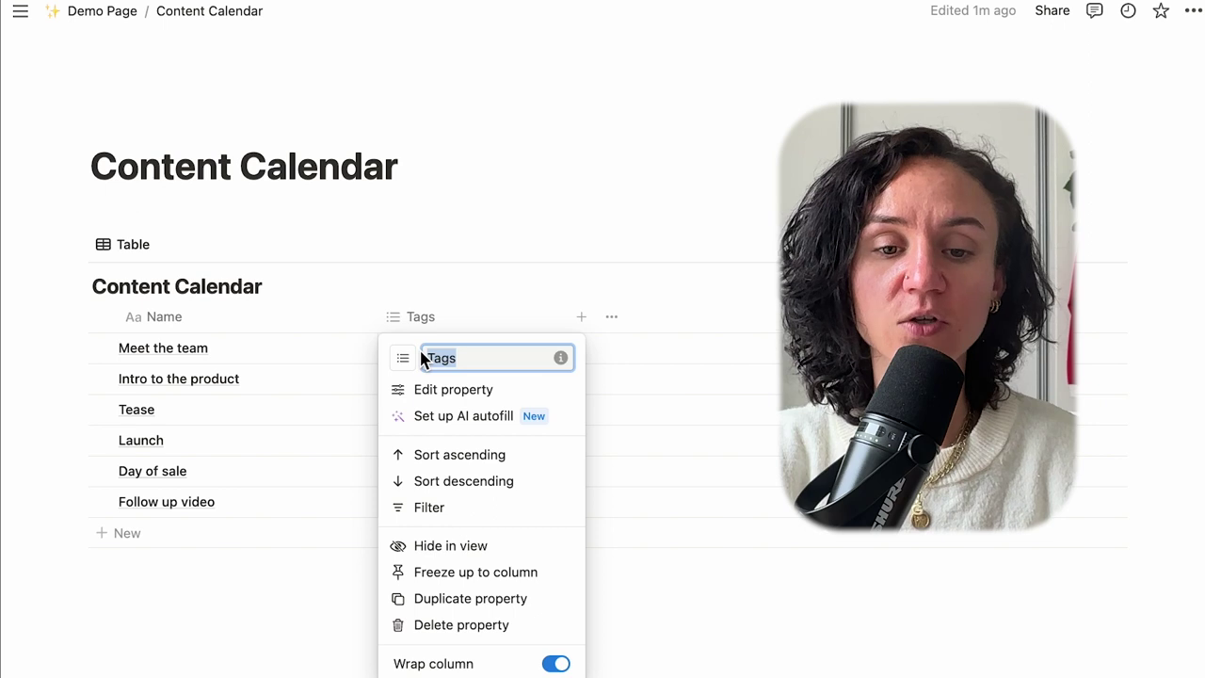
{"action": "type", "text": "Channel"}
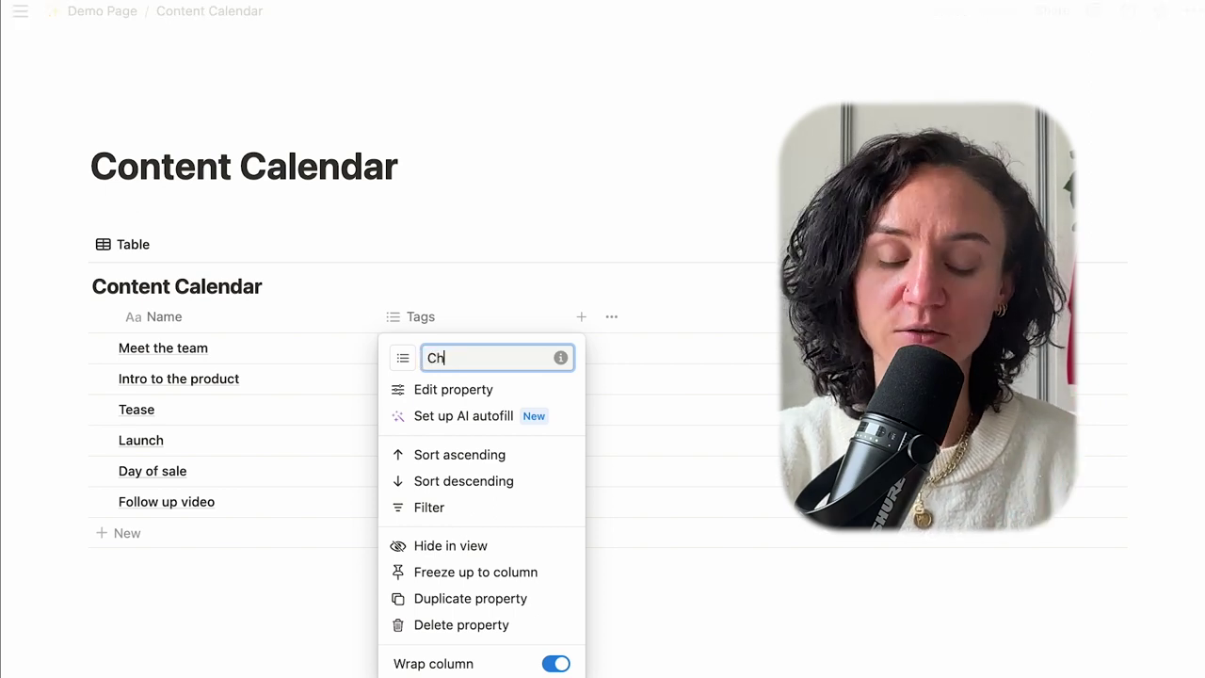
{"action": "left_click", "coordinate": [523, 232]}
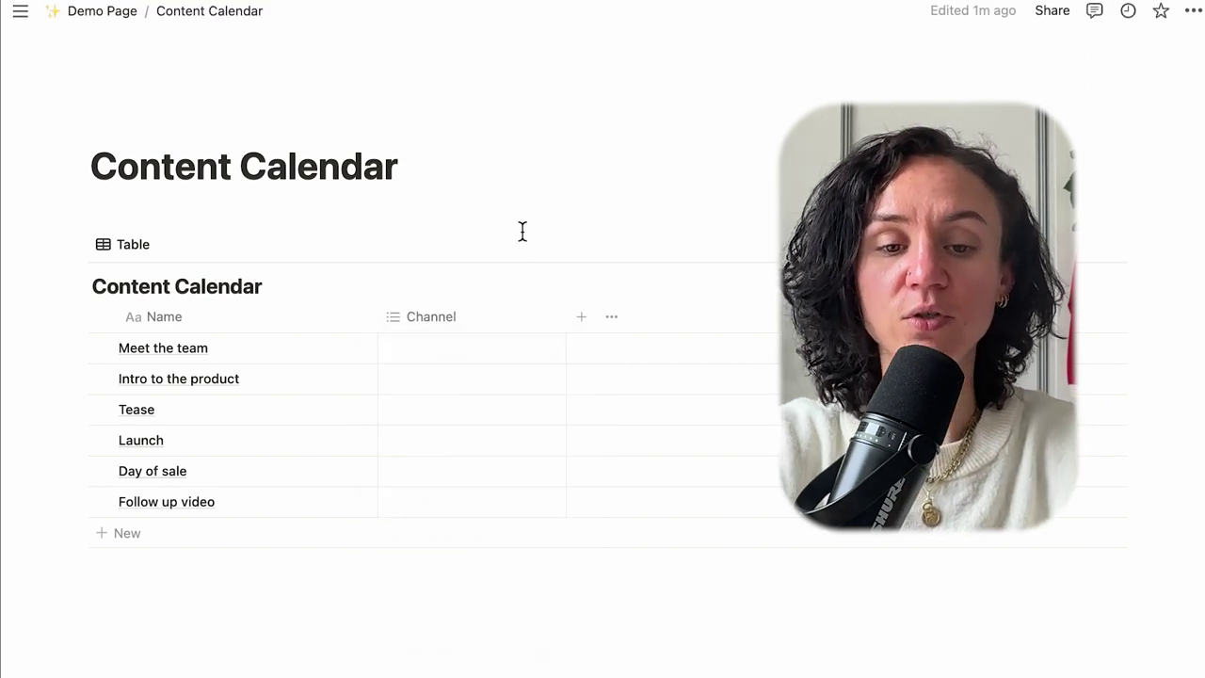
Check the property type in the Channel property's settings
{"action": "left_click", "coordinate": [449, 325]}
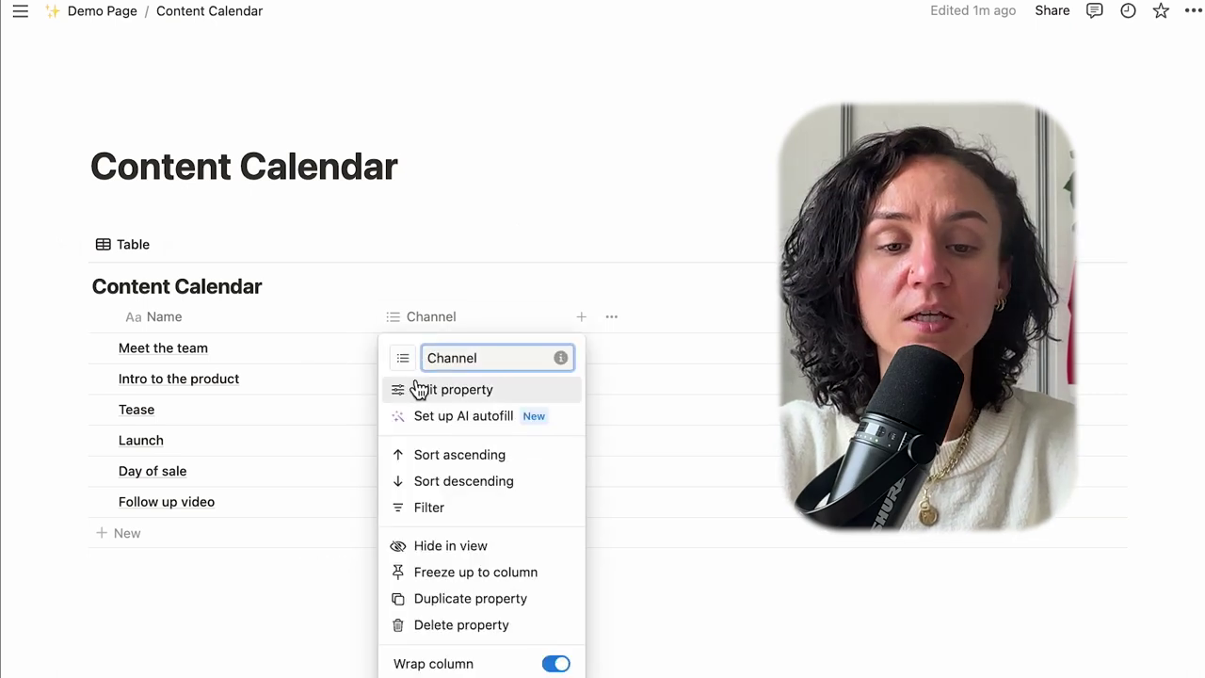
{"action": "left_click", "coordinate": [454, 390]}
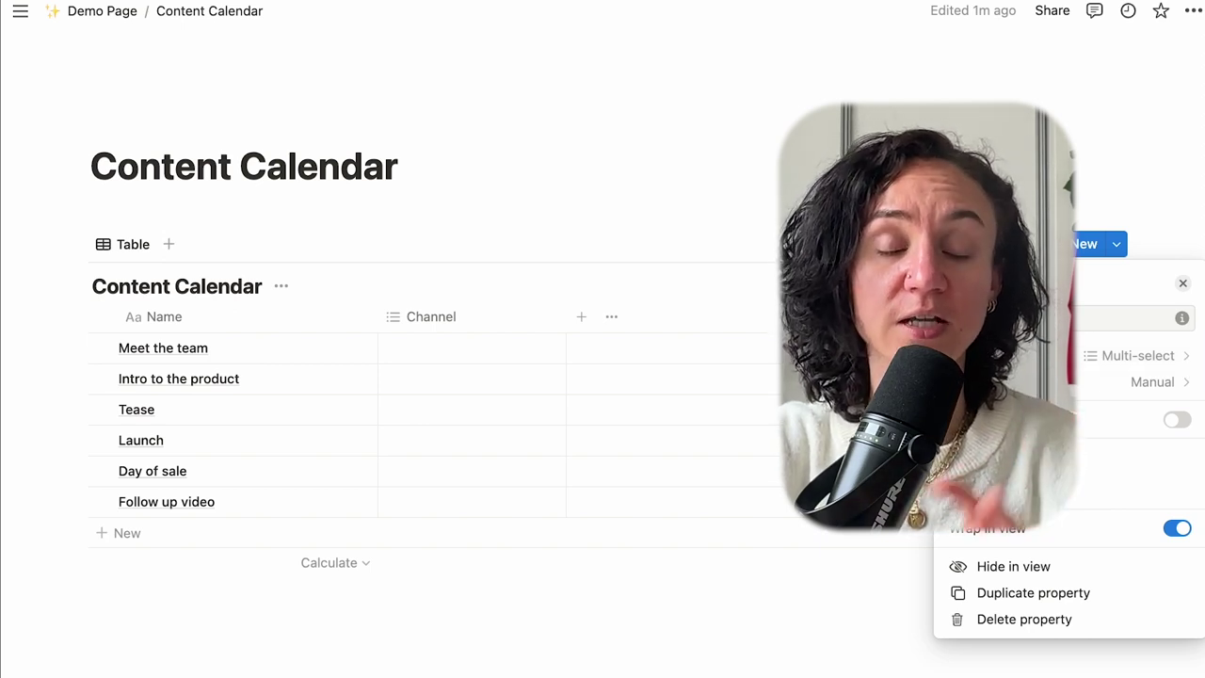
{"action": "key", "text": "Escape"}
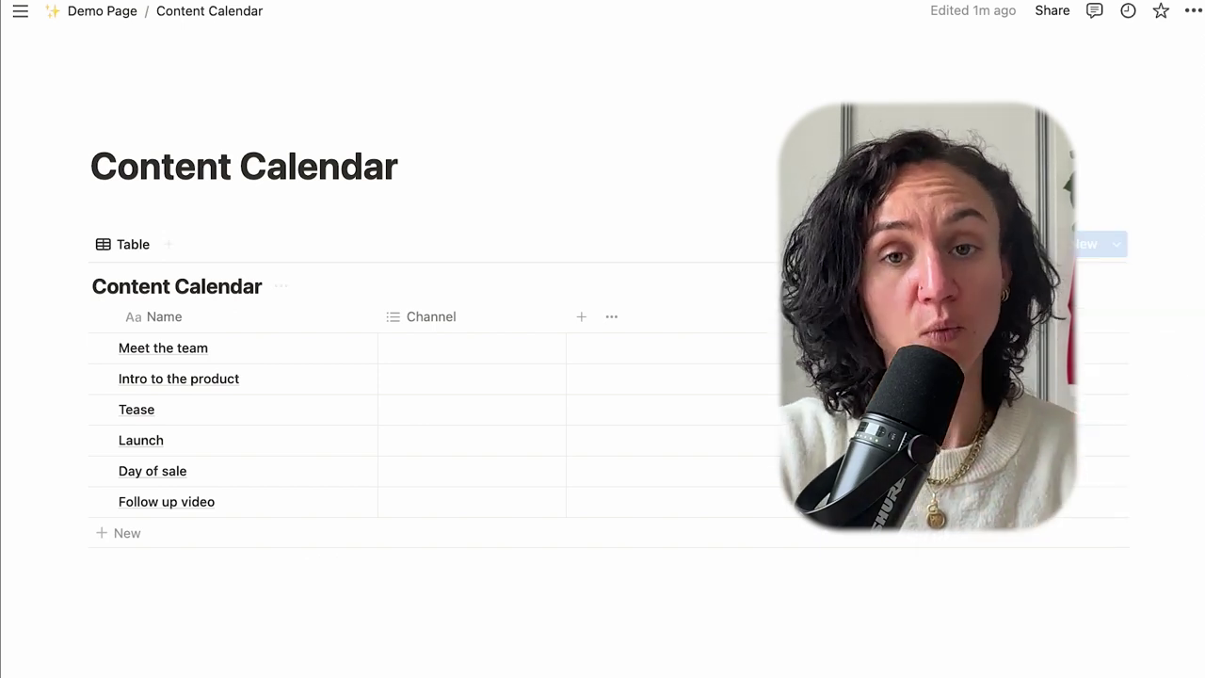
Create the channel options Twitter, Instagram and Youtube in the Meet the team entry
{"action": "left_click", "coordinate": [447, 361]}
{"action": "type", "text": "Twitter"}
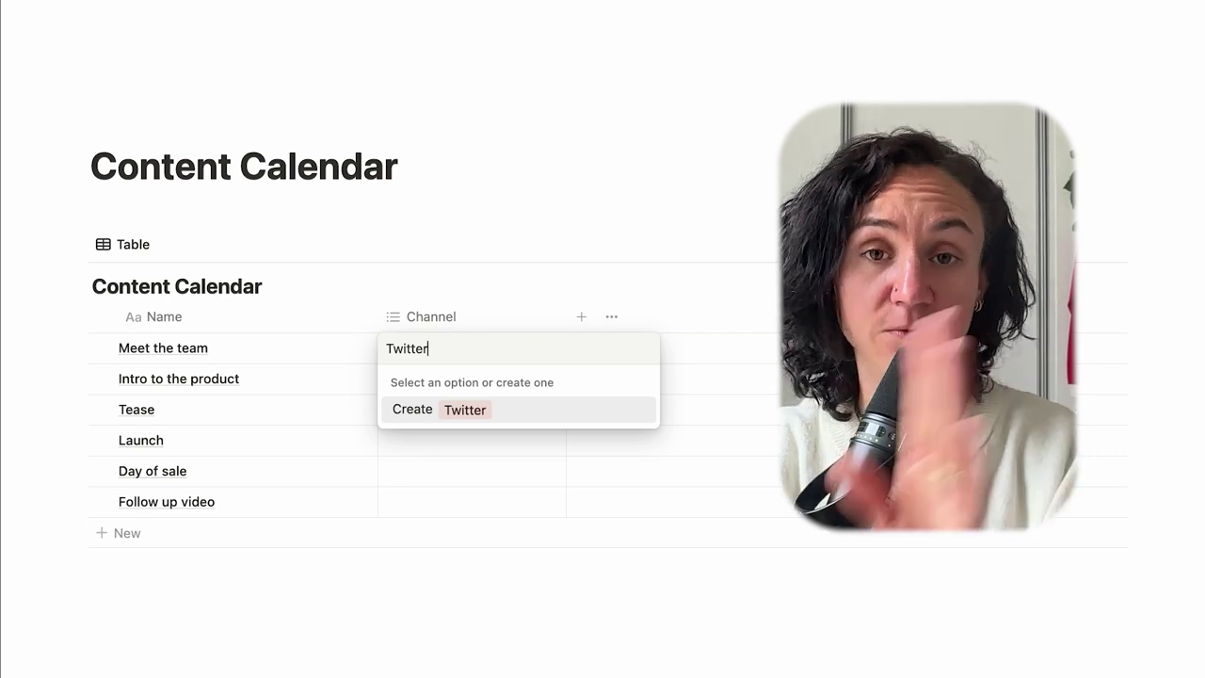
{"action": "key", "text": "Return"}
{"action": "type", "text": "Instagram"}
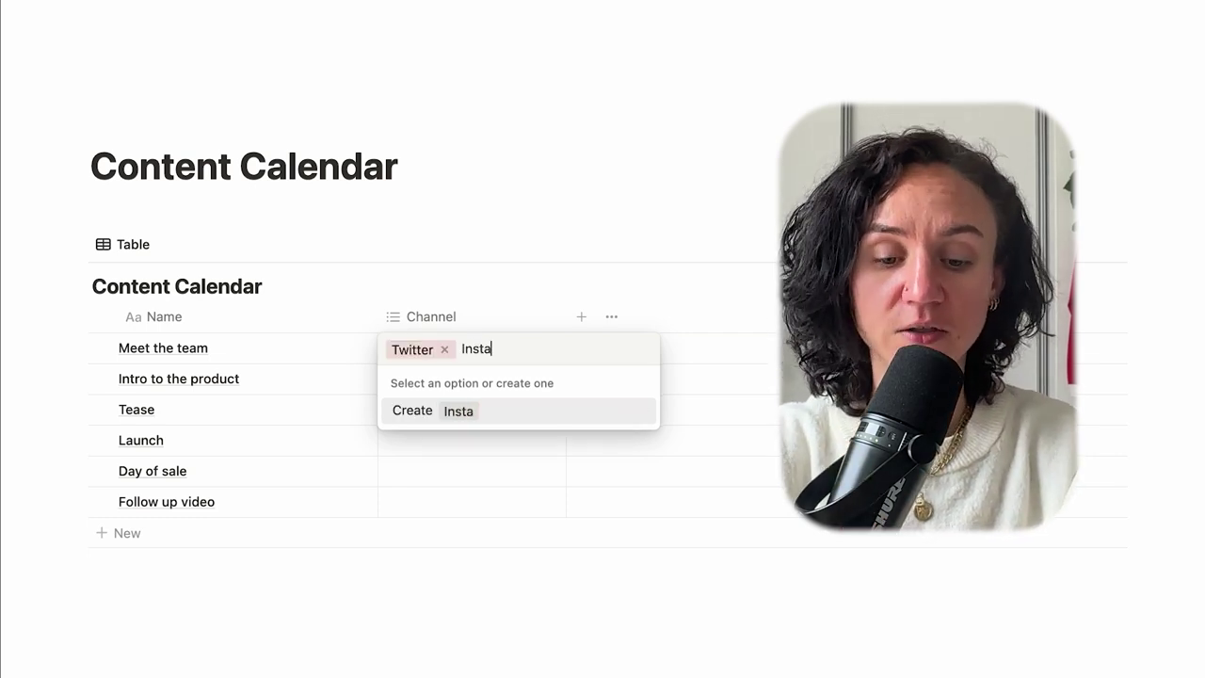
{"action": "key", "text": "Return"}
{"action": "type", "text": "Youtube"}
{"action": "key", "text": "Return"}
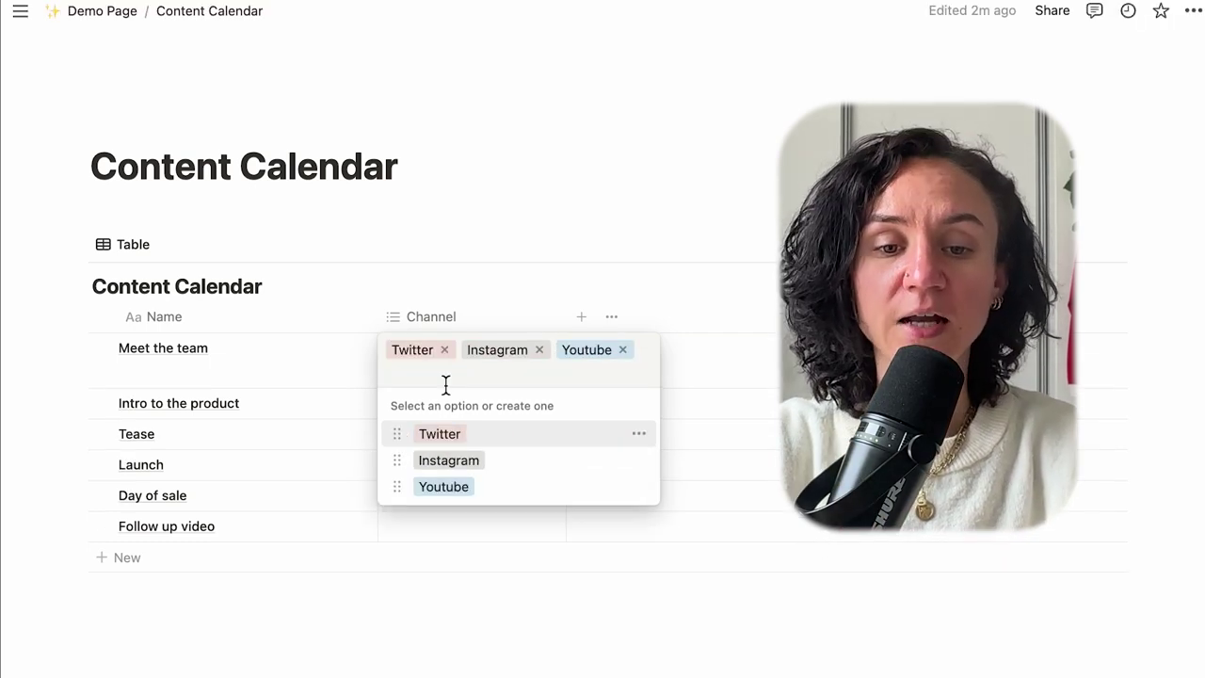
Color the channel options blue for Twitter, purple for Instagram and red for Youtube
{"action": "left_click", "coordinate": [638, 434]}
{"action": "left_click", "coordinate": [593, 674]}
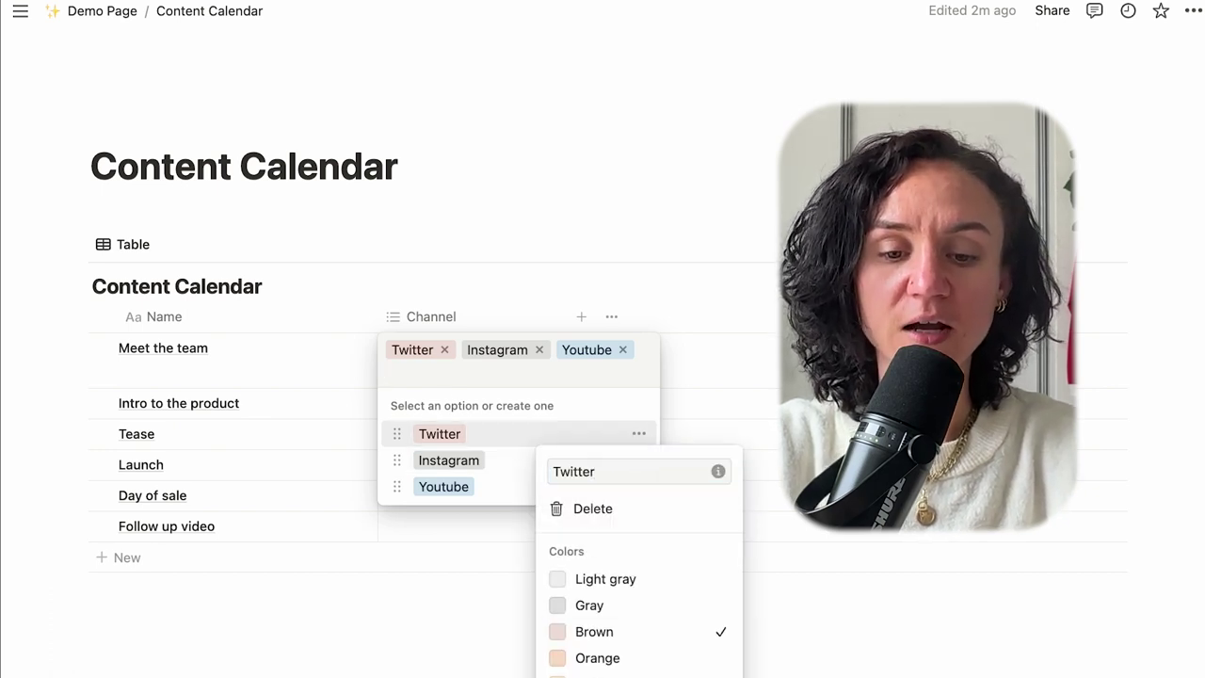
{"action": "left_click", "coordinate": [492, 487]}
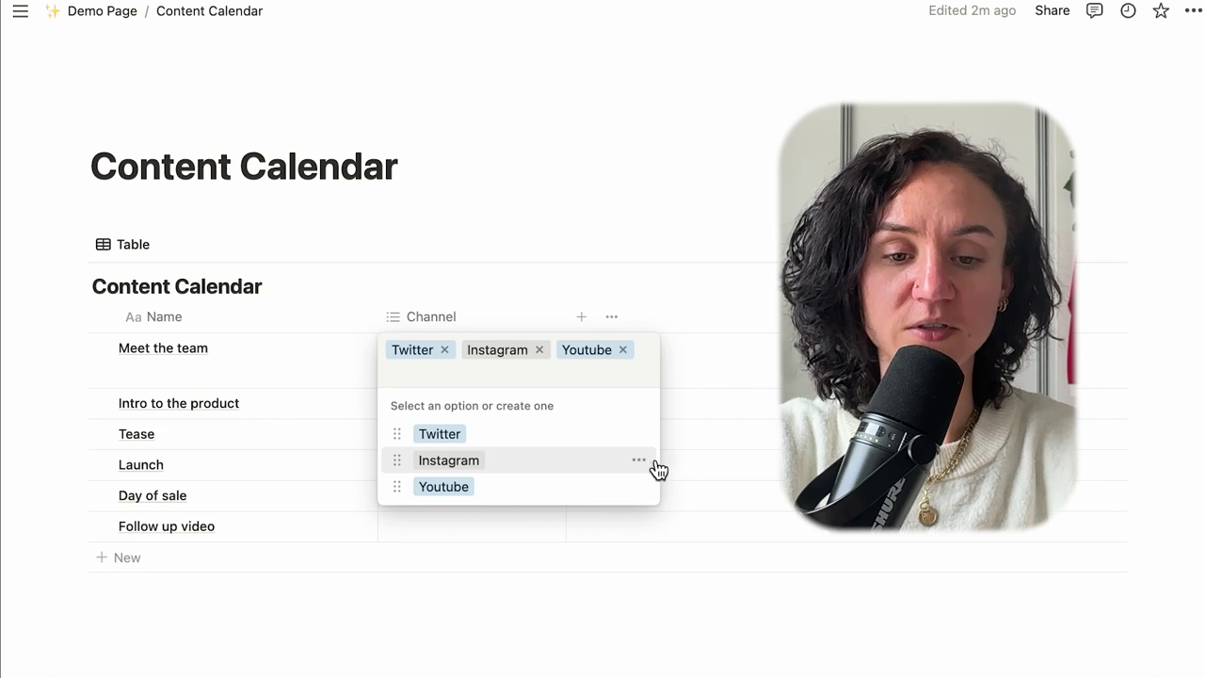
{"action": "left_click", "coordinate": [638, 460]}
{"action": "left_click", "coordinate": [593, 377]}
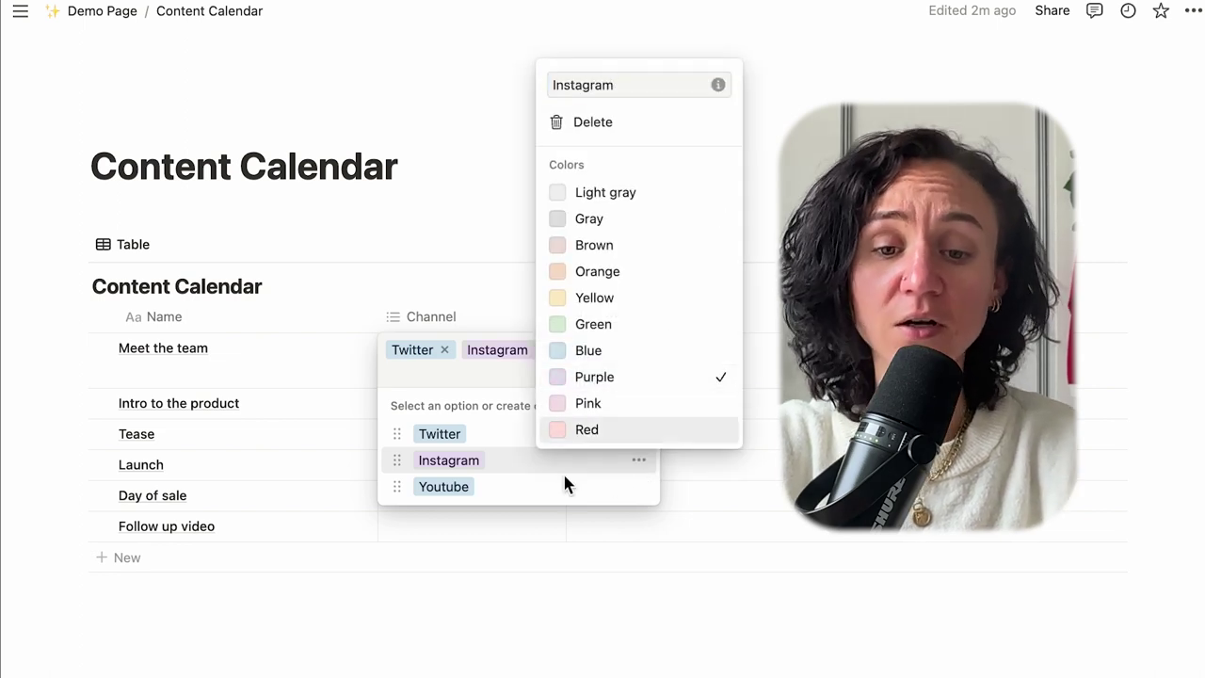
{"action": "left_click", "coordinate": [629, 496]}
{"action": "left_click", "coordinate": [638, 487]}
{"action": "left_click", "coordinate": [617, 456]}
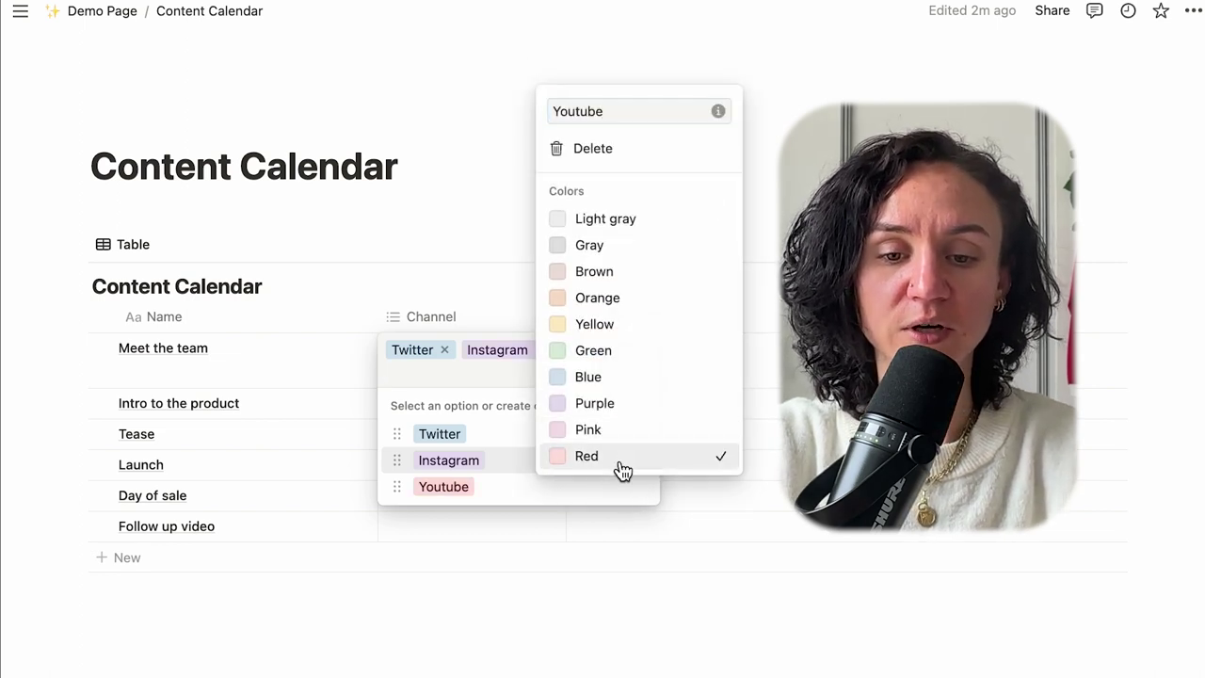
{"action": "left_click", "coordinate": [457, 207]}
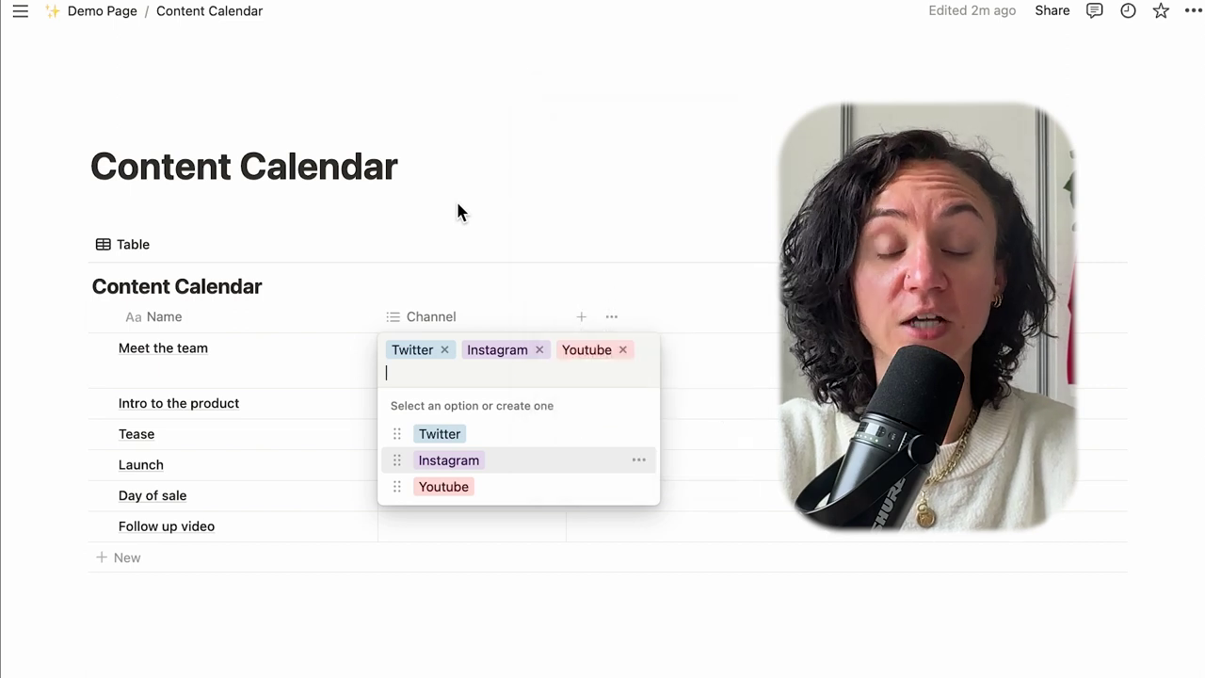
Clear all channels from the Meet the team entry and assign it only Twitter
{"action": "key", "text": "Escape"}
{"action": "left_click", "coordinate": [447, 337]}
{"action": "key", "text": "BackSpace"}
{"action": "key", "text": "BackSpace"}
{"action": "key", "text": "BackSpace"}
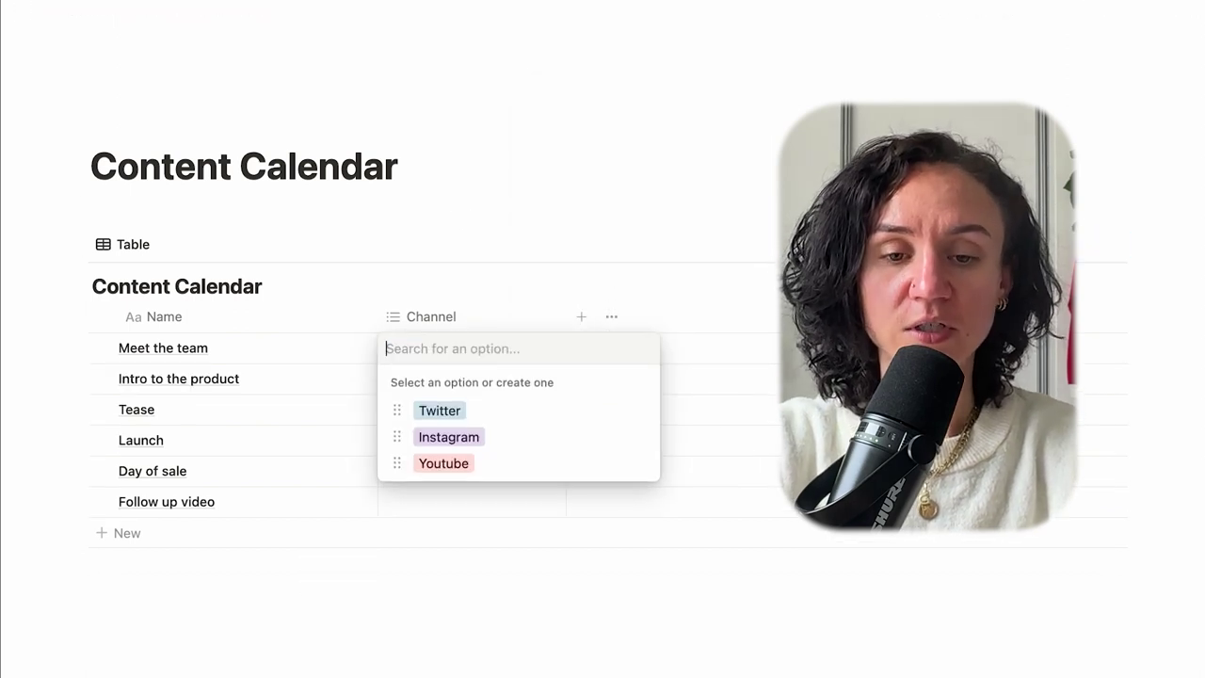
{"action": "key", "text": "Escape"}
{"action": "left_click", "coordinate": [449, 345]}
{"action": "left_click", "coordinate": [441, 411]}
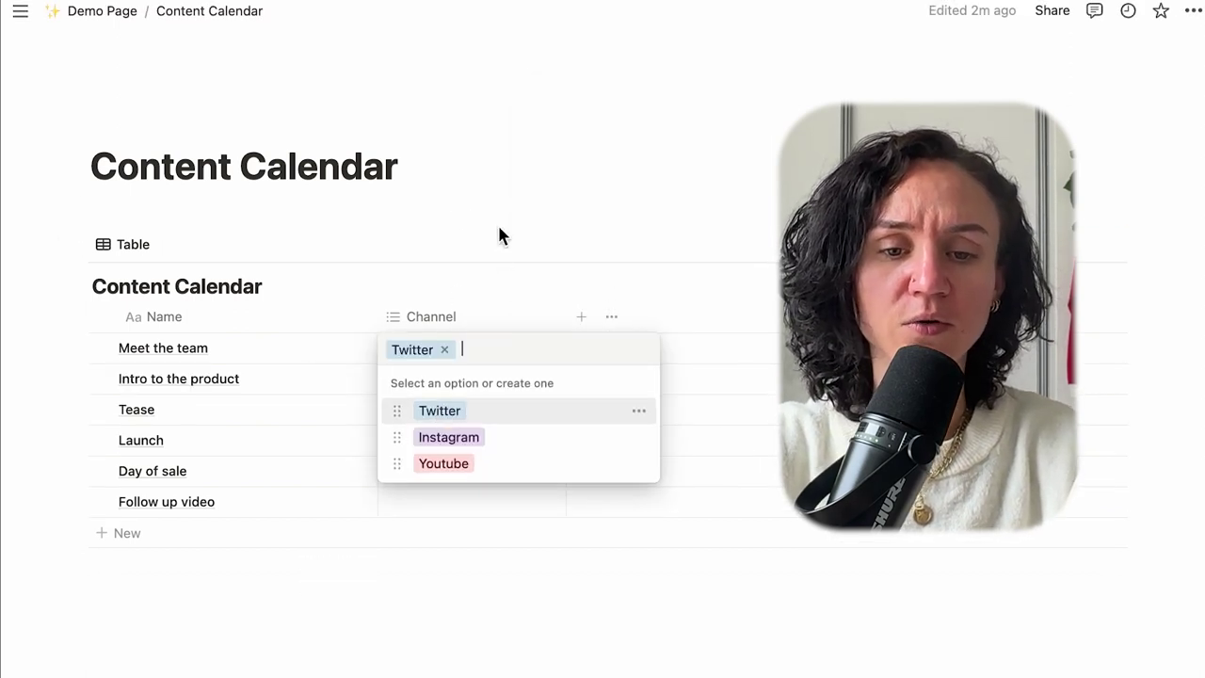
{"action": "key", "text": "Escape"}
Assign the Twitter and Instagram channels to the Intro to the product entry
{"action": "left_click", "coordinate": [421, 383]}
{"action": "left_click", "coordinate": [420, 436]}
{"action": "left_click", "coordinate": [424, 462]}
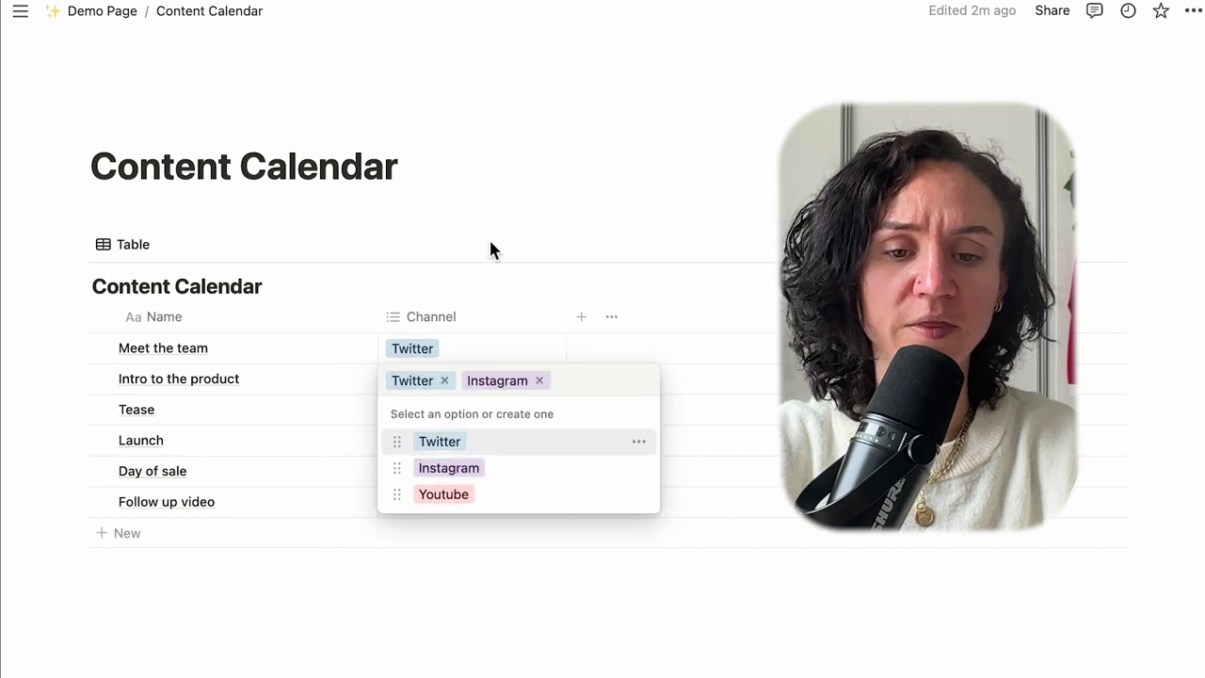
{"action": "key", "text": "Escape"}
Fill in the remaining channels: Twitter and Instagram for Tease, Youtube for Launch, Twitter for Day of sale and Follow up video
{"action": "left_click", "coordinate": [429, 411]}
{"action": "left_click", "coordinate": [436, 470]}
{"action": "left_click", "coordinate": [441, 497]}
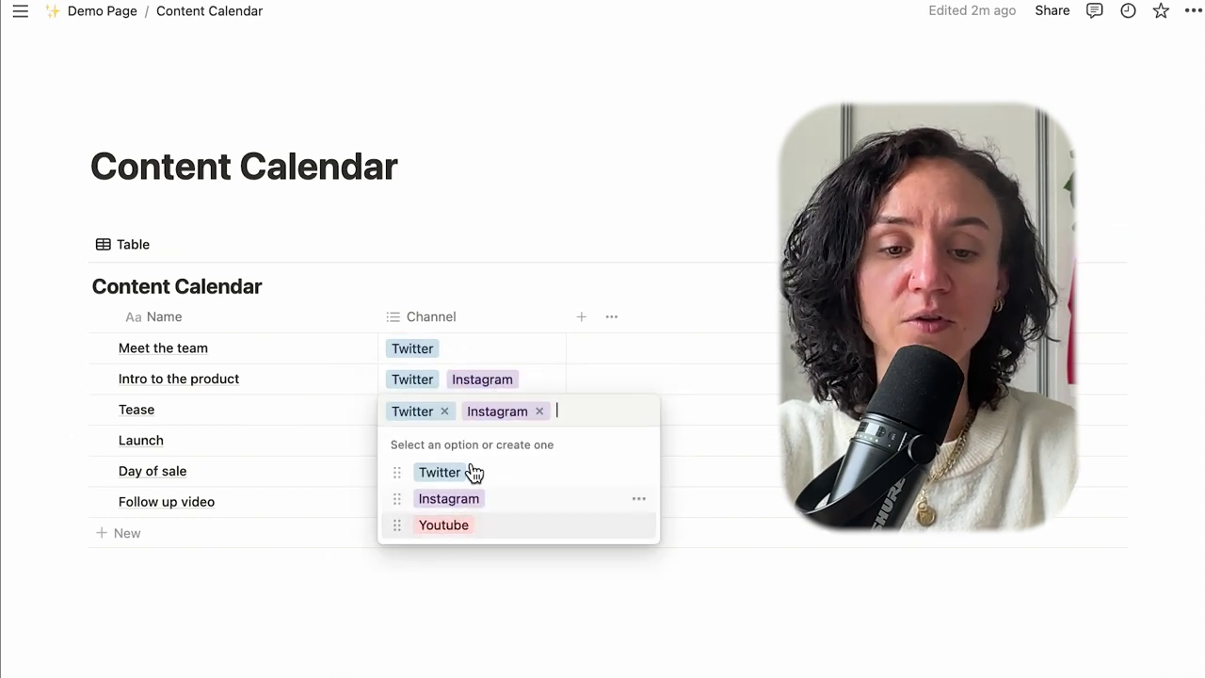
{"action": "key", "text": "Escape"}
{"action": "key", "text": "Escape"}
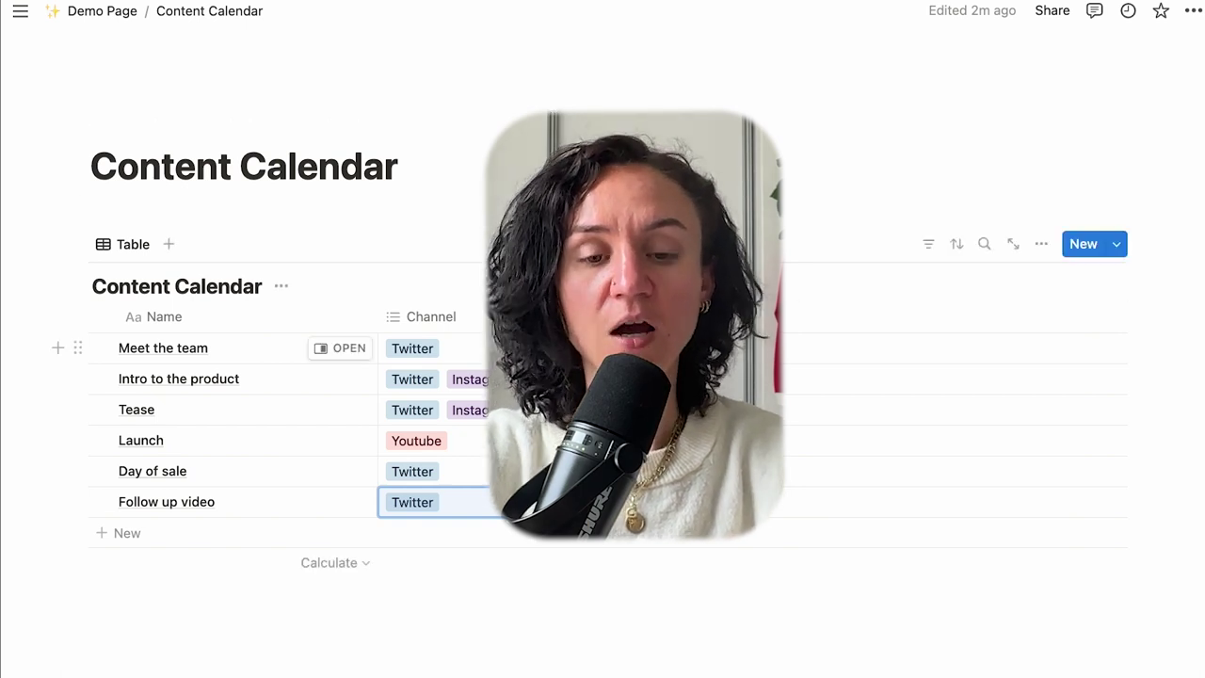
Add the suggested Due Date property to the database and rename it Live Date
{"action": "left_click", "coordinate": [1041, 244]}
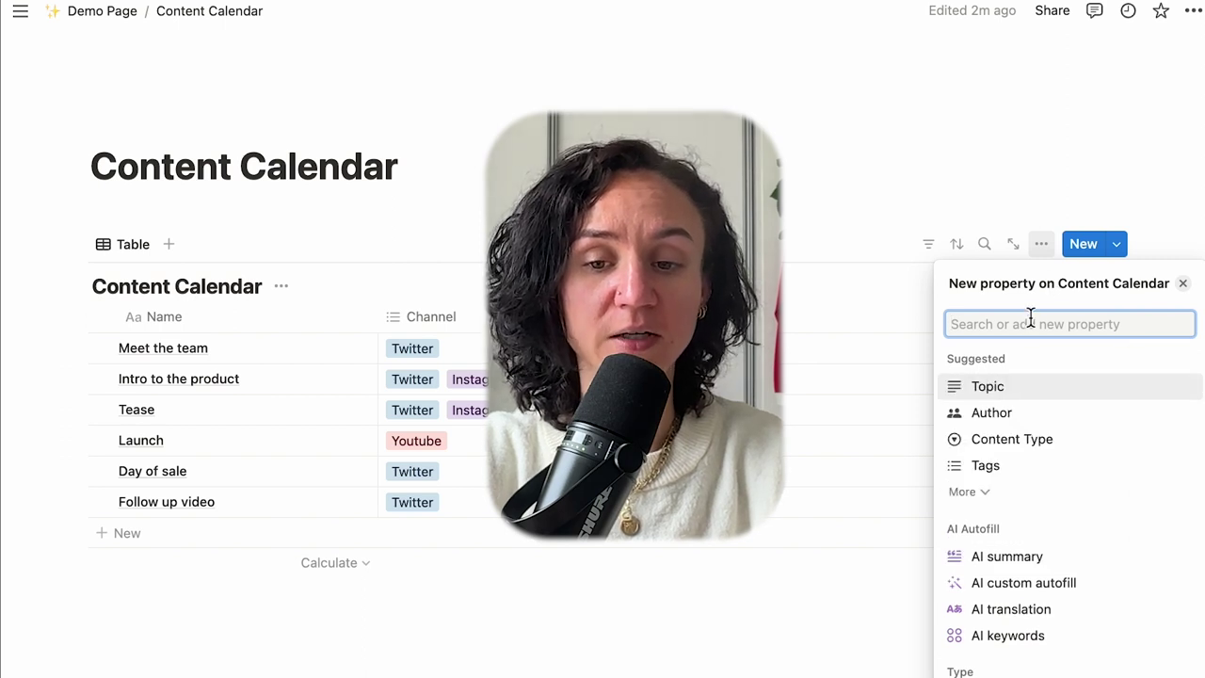
{"action": "left_click", "coordinate": [982, 494]}
{"action": "left_click", "coordinate": [990, 519]}
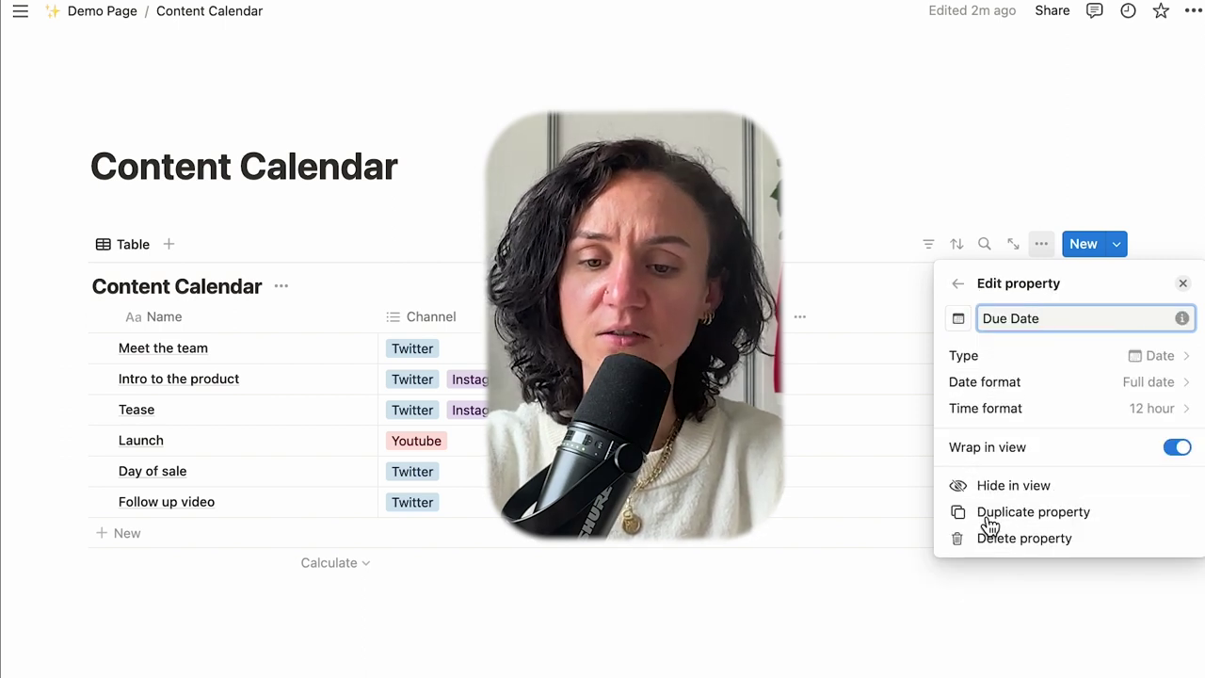
{"action": "double_click", "coordinate": [994, 318]}
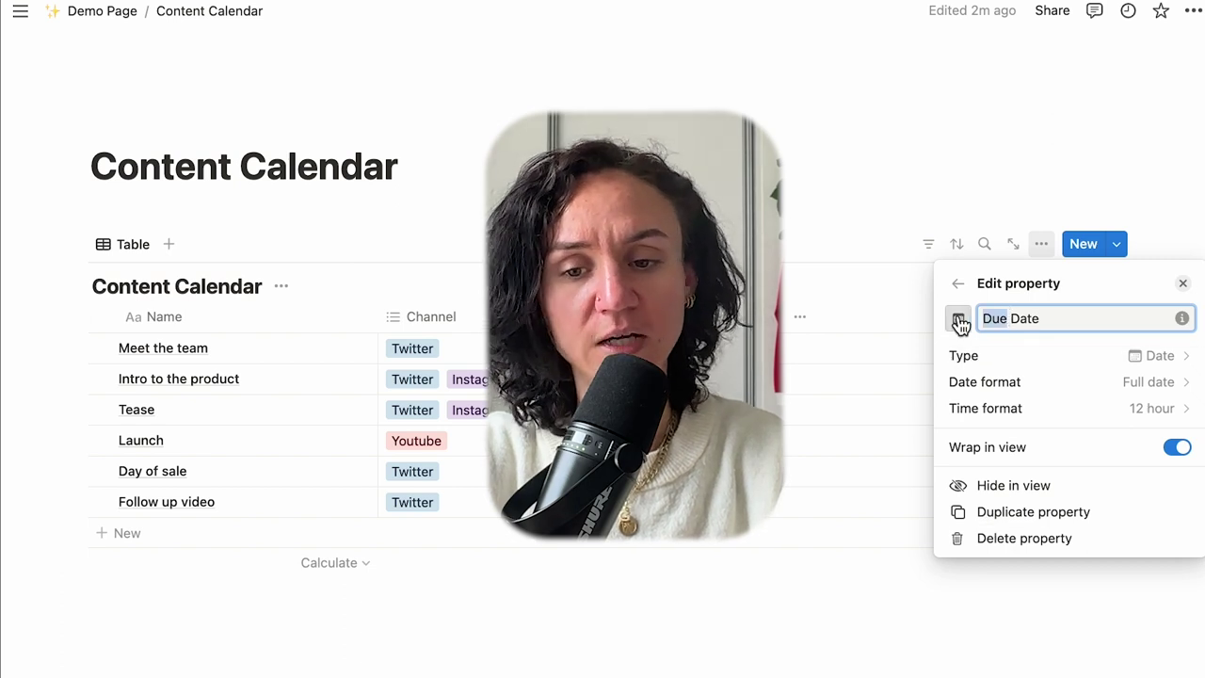
{"action": "type", "text": "Live"}
{"action": "left_click", "coordinate": [818, 97]}
Set the live dates to May 13, 2024 for Meet the team and May 15, 2024 for Intro to the product
{"action": "left_click", "coordinate": [612, 348]}
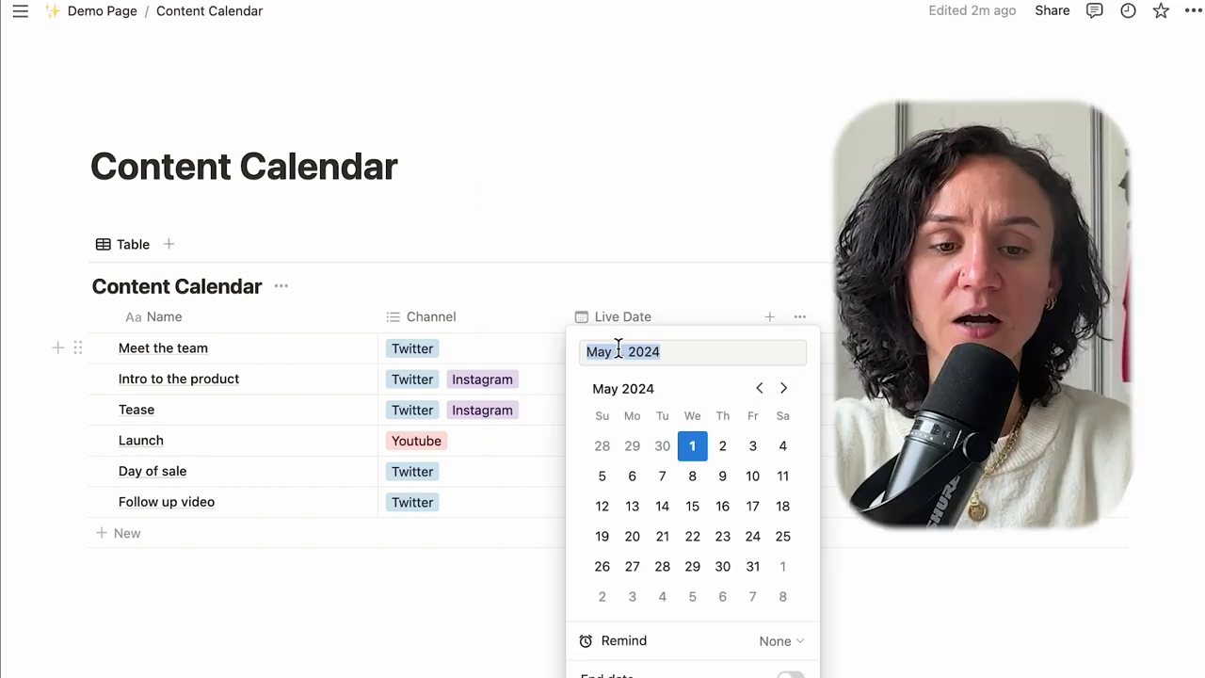
{"action": "left_click", "coordinate": [631, 506]}
{"action": "key", "text": "Escape"}
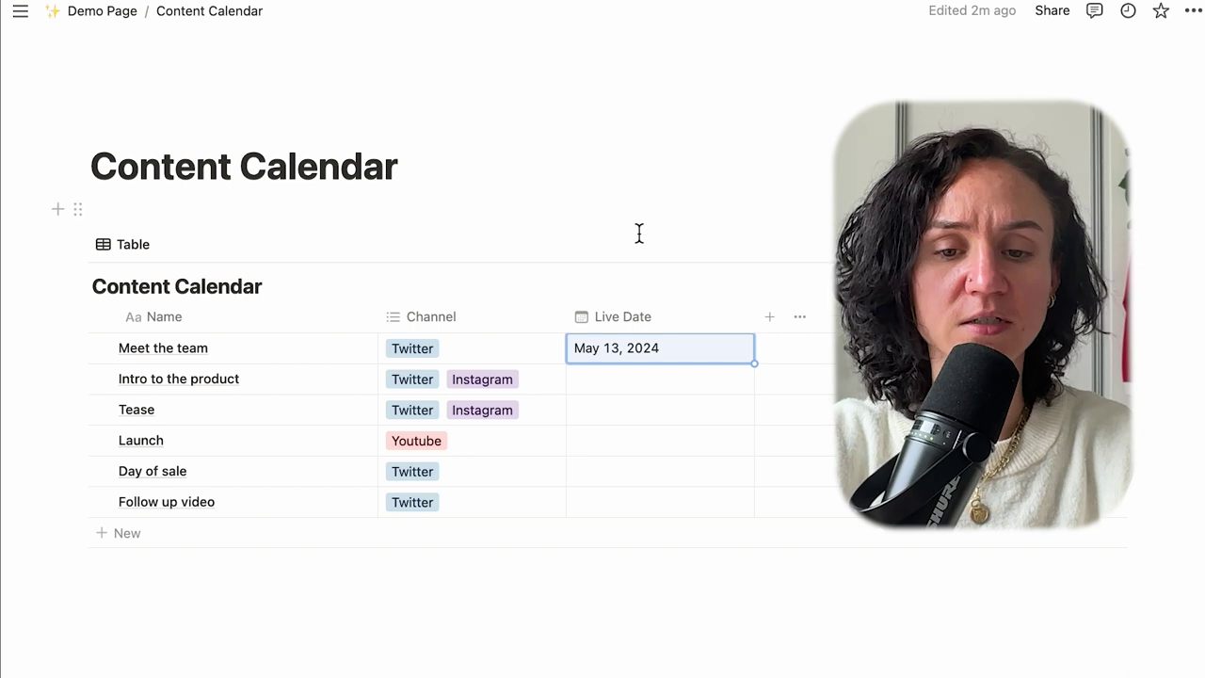
{"action": "left_click", "coordinate": [599, 386]}
{"action": "left_click", "coordinate": [692, 506]}
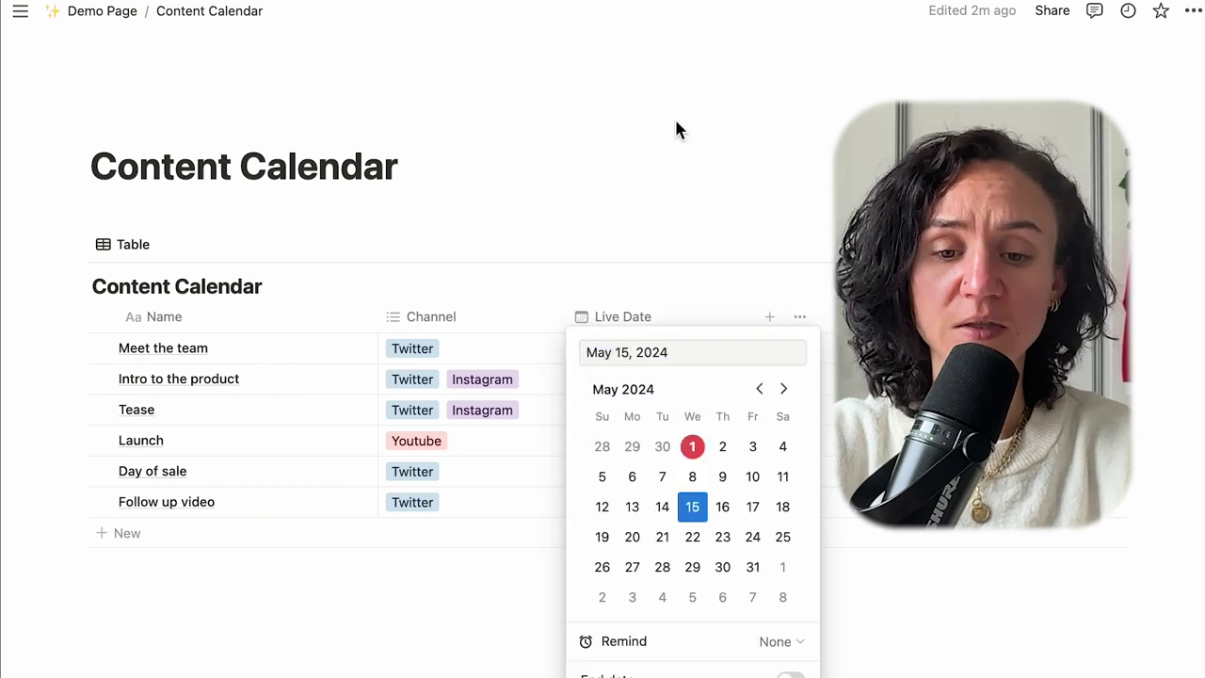
{"action": "key", "text": "Escape"}
Set the live dates to May 16, 2024 for Tease and May 20, 2024 for Launch
{"action": "left_click", "coordinate": [579, 411]}
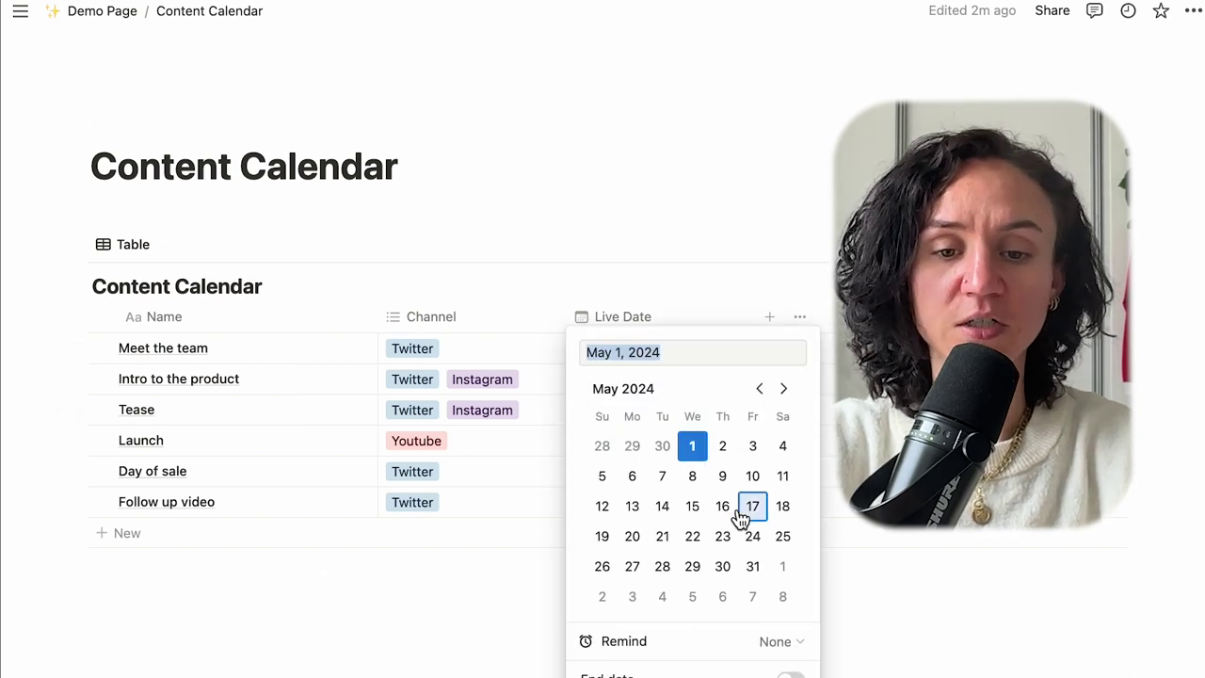
{"action": "left_click", "coordinate": [722, 506]}
{"action": "key", "text": "Escape"}
{"action": "left_click", "coordinate": [580, 444]}
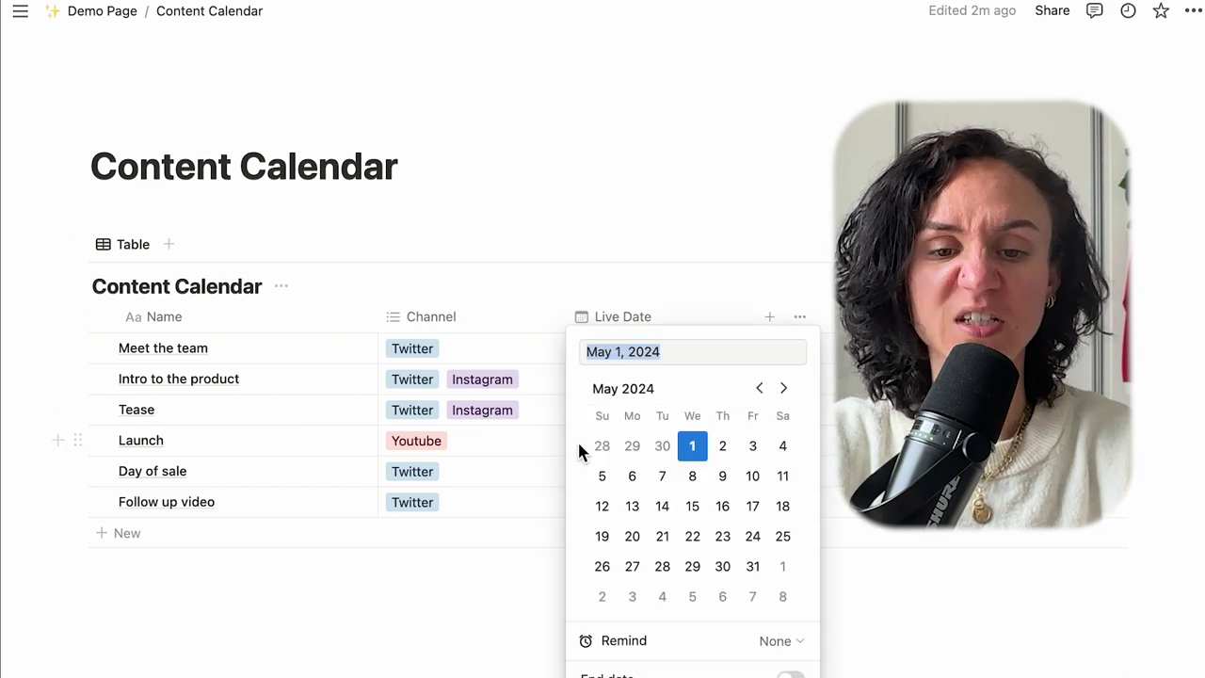
{"action": "left_click", "coordinate": [631, 536]}
{"action": "key", "text": "Escape"}
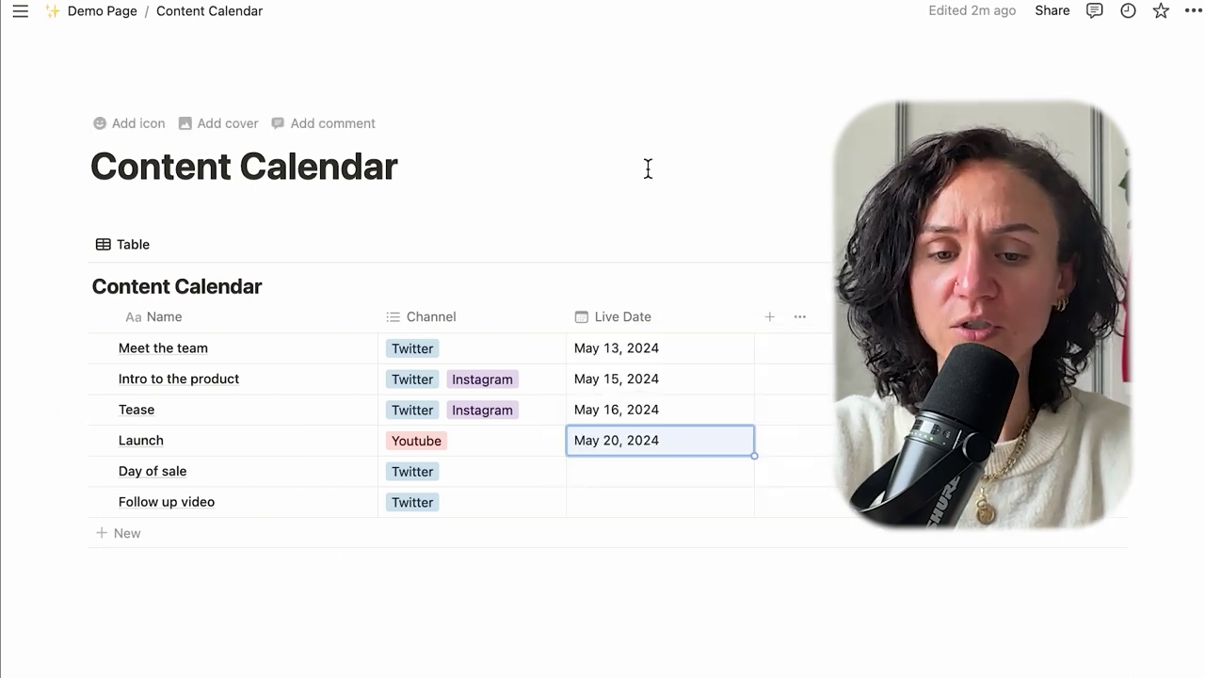
Set the live dates to May 21, 2024 for Day of sale and May 22, 2024 for Follow up video
{"action": "left_click", "coordinate": [611, 484]}
{"action": "left_click", "coordinate": [662, 536]}
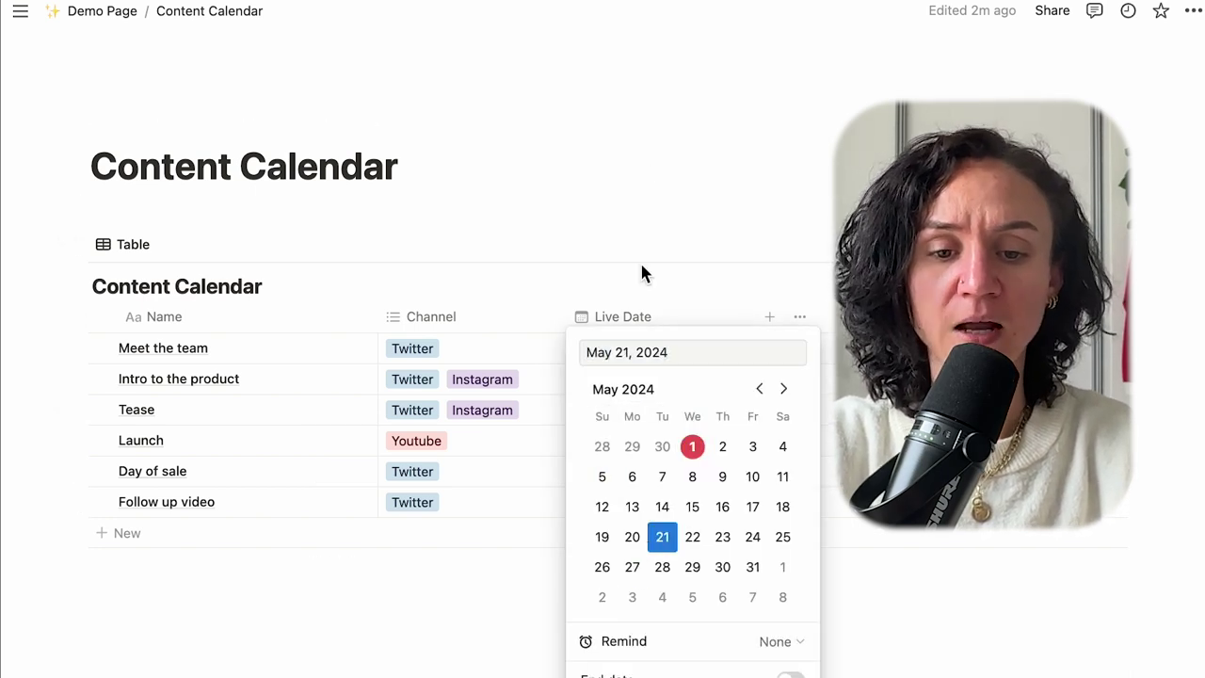
{"action": "key", "text": "Escape"}
{"action": "left_click", "coordinate": [597, 505]}
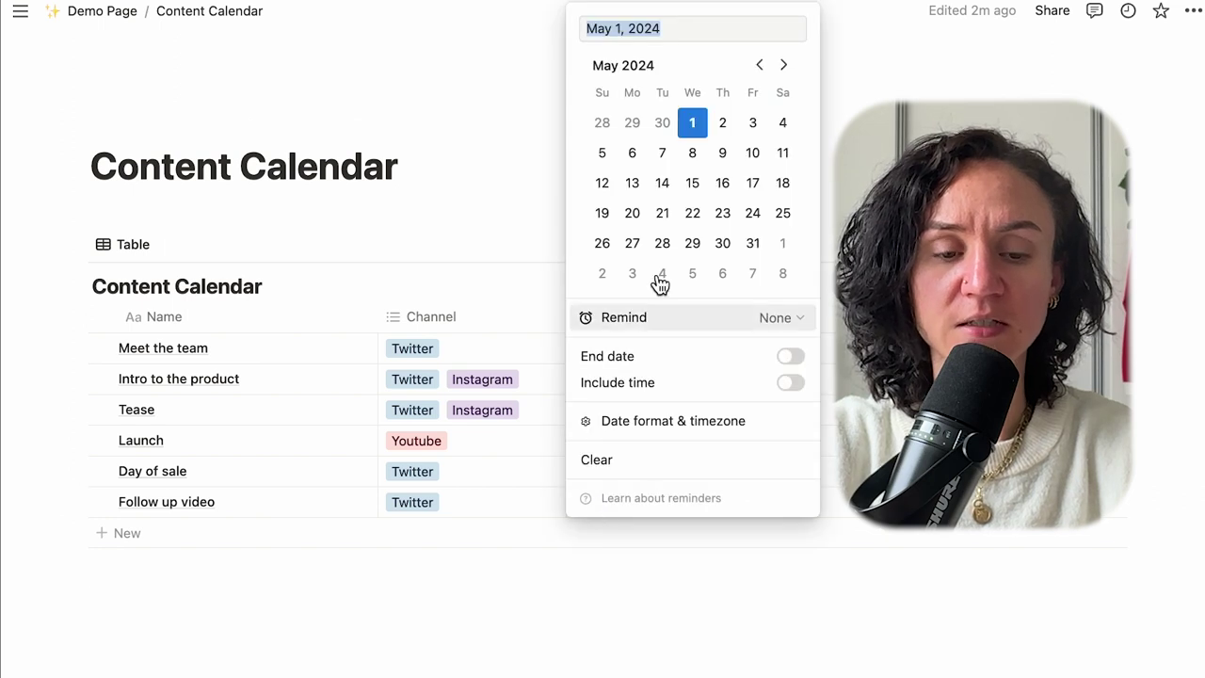
{"action": "left_click", "coordinate": [707, 215]}
{"action": "key", "text": "Escape"}
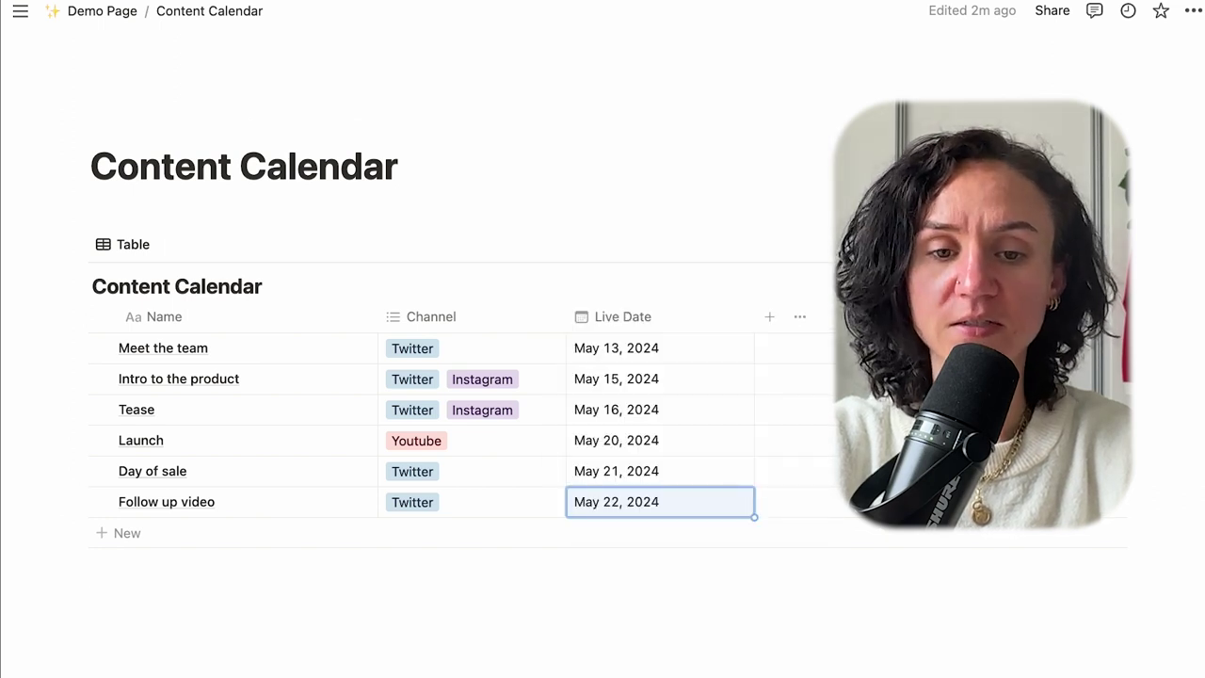
{"action": "left_click", "coordinate": [770, 131]}
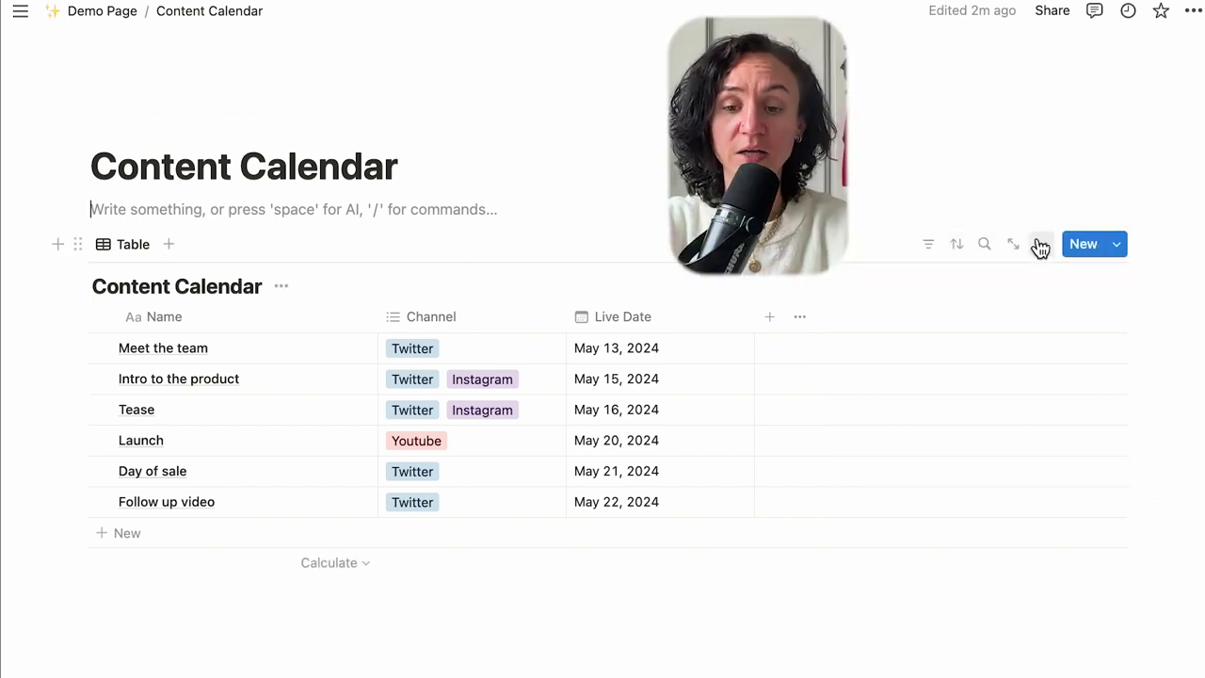
Add a Calendar view to the Content Calendar database and look over the scheduled entries in May 2024
{"action": "left_click", "coordinate": [168, 246]}
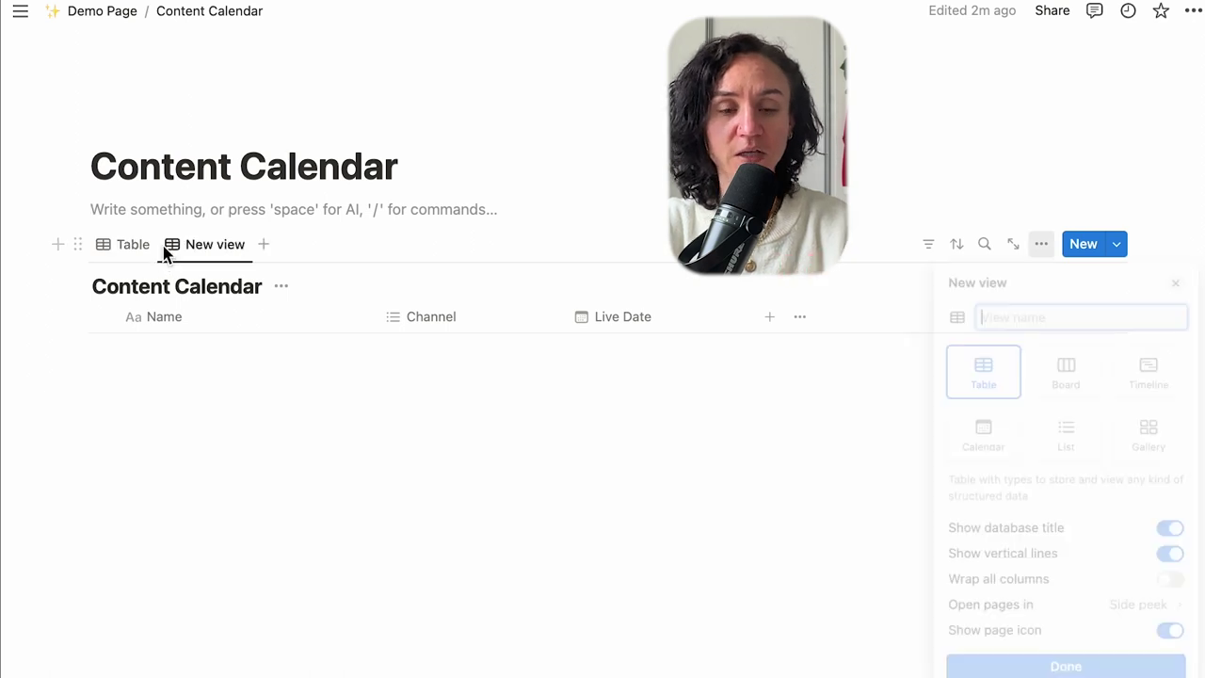
{"action": "left_click", "coordinate": [985, 436]}
{"action": "left_click", "coordinate": [956, 94]}
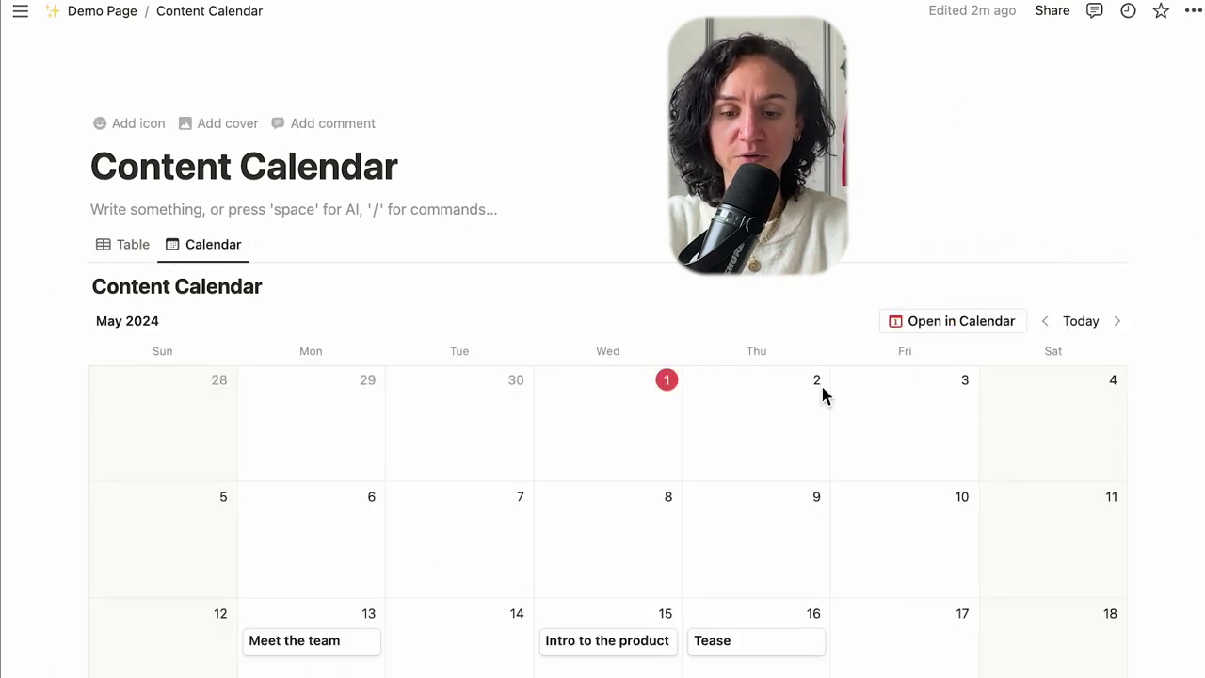
{"action": "scroll", "coordinate": [821, 513], "scroll_direction": "down", "scroll_amount": 3}
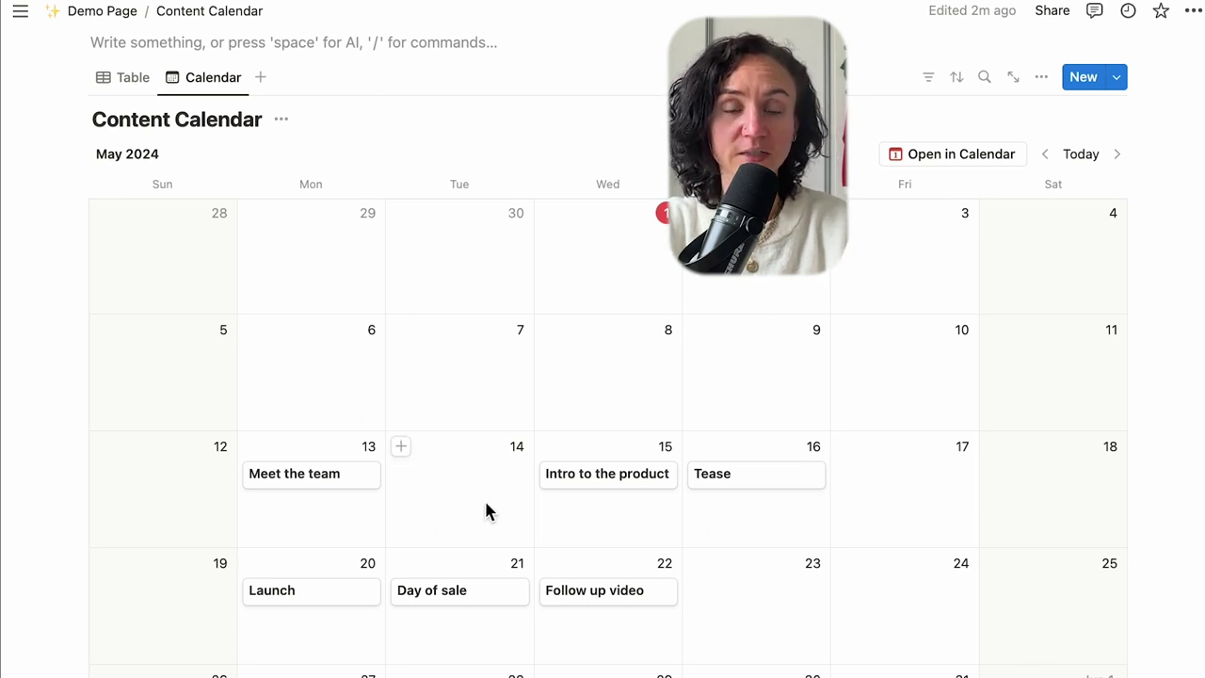
Show all hidden properties, Channel and Live Date, on the cards of the Calendar view
{"action": "left_click", "coordinate": [1042, 76]}
{"action": "left_click", "coordinate": [1182, 232]}
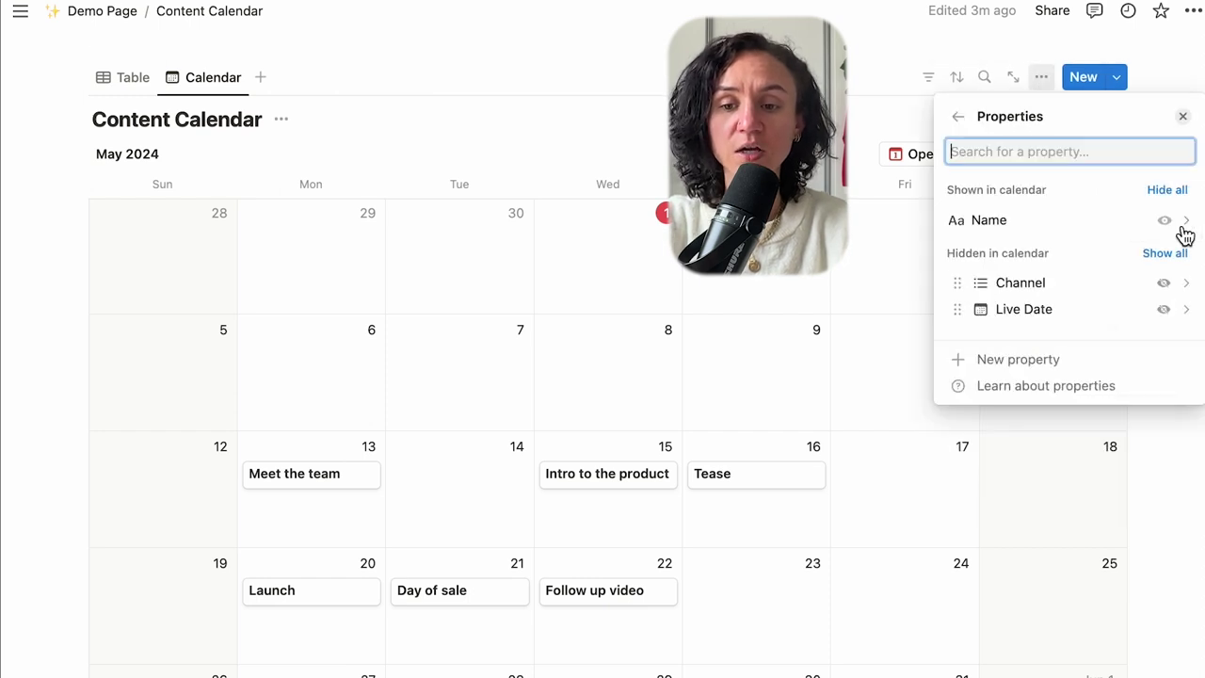
{"action": "left_click", "coordinate": [1164, 253]}
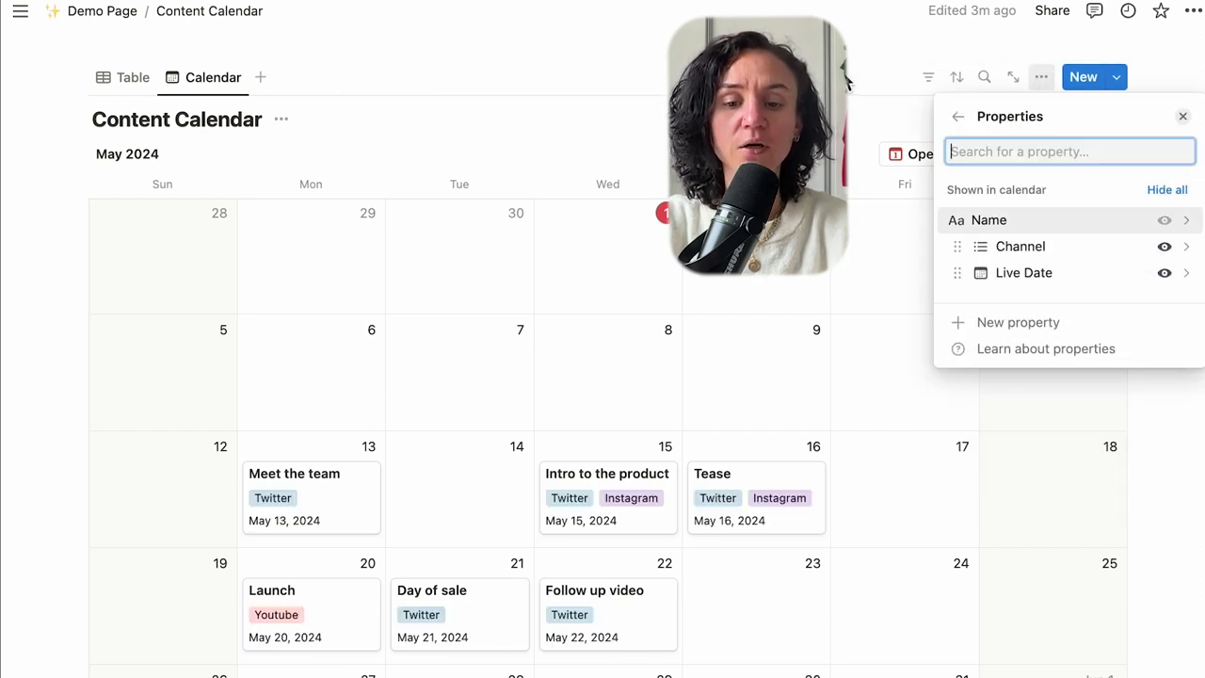
{"action": "left_click", "coordinate": [894, 343]}
{"action": "scroll", "coordinate": [893, 343], "scroll_direction": "up", "scroll_amount": 1}
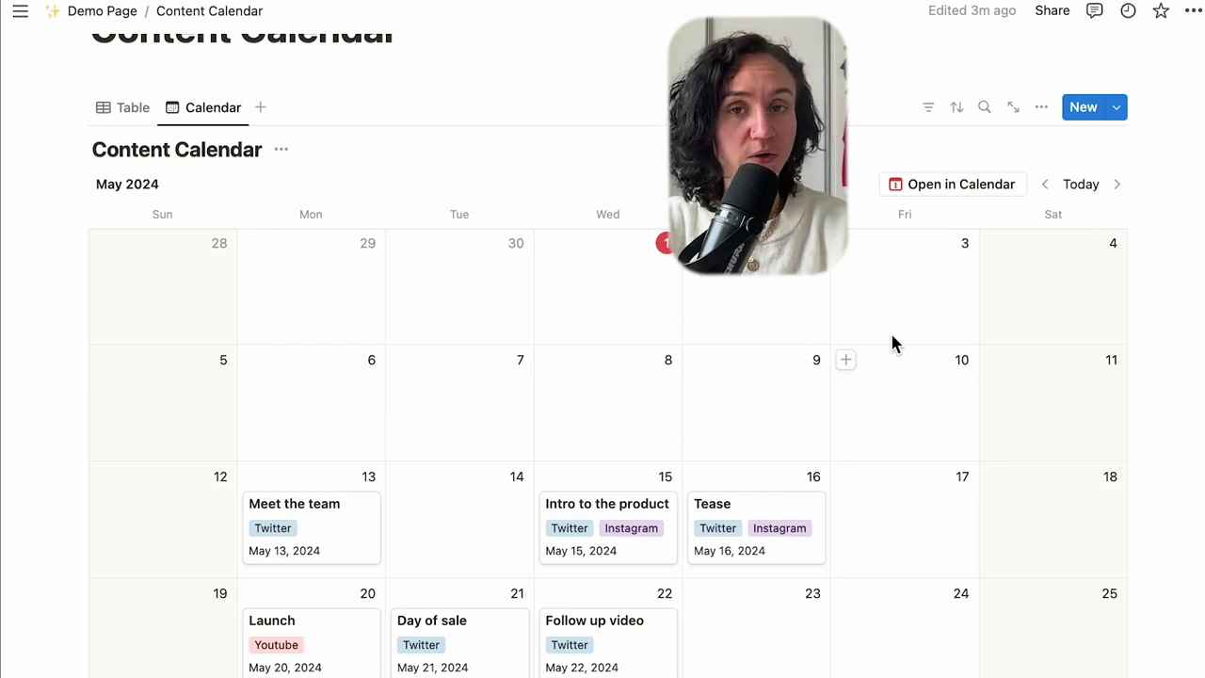
Reschedule the entries in the calendar: Intro to the product to May 8, Meet the team to May 6, and Tease to May 9
{"action": "left_click_drag", "start_coordinate": [616, 524], "coordinate": [616, 422]}
{"action": "left_click_drag", "start_coordinate": [328, 509], "coordinate": [386, 431]}
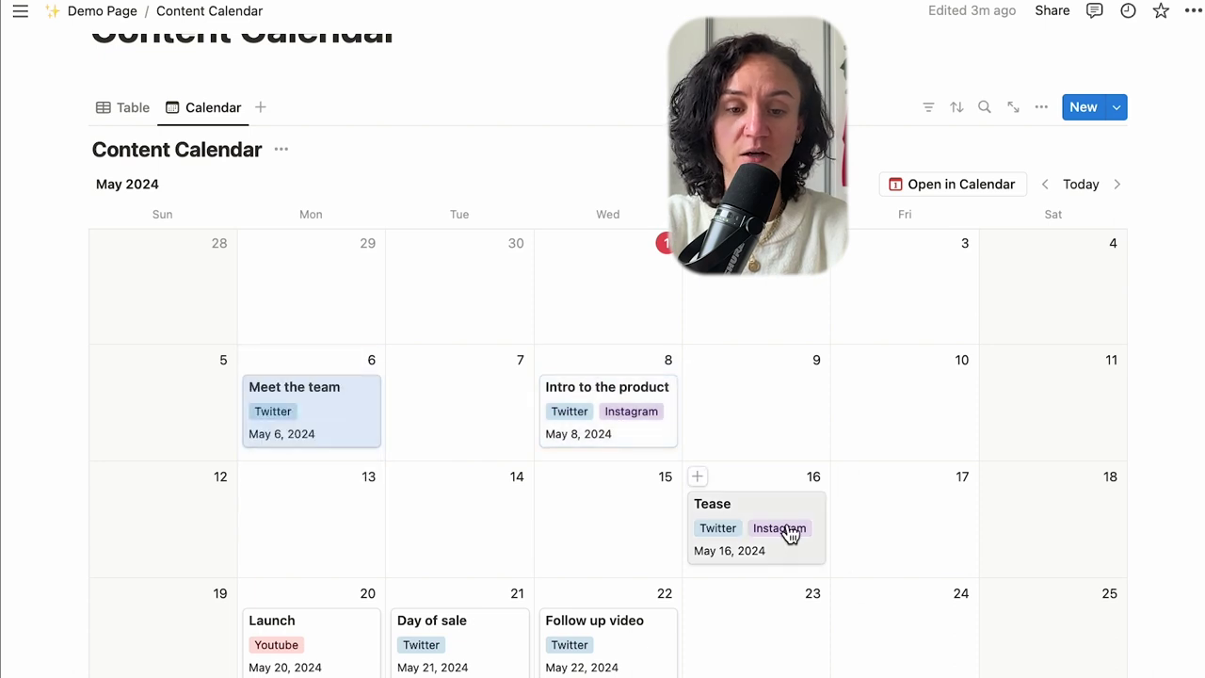
{"action": "left_click_drag", "start_coordinate": [789, 533], "coordinate": [785, 441]}
Check the rescheduled live dates in the Table view and open the Meet the team entry in side peek
{"action": "left_click", "coordinate": [132, 106]}
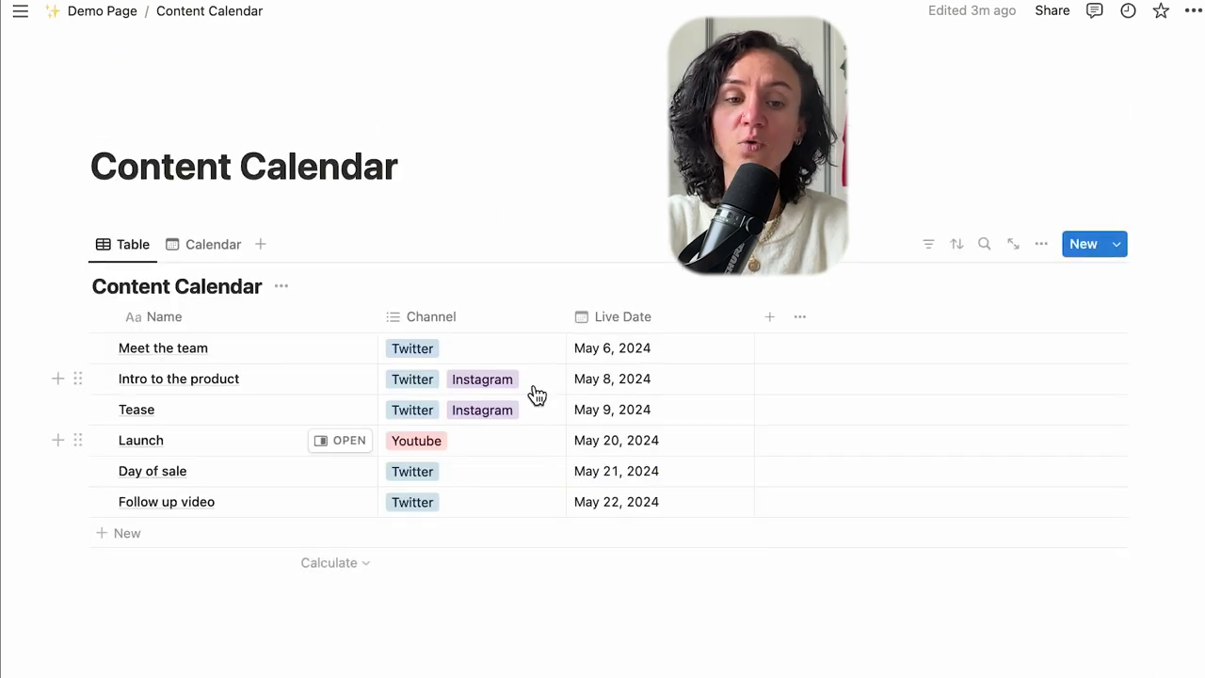
{"action": "left_click", "coordinate": [205, 243]}
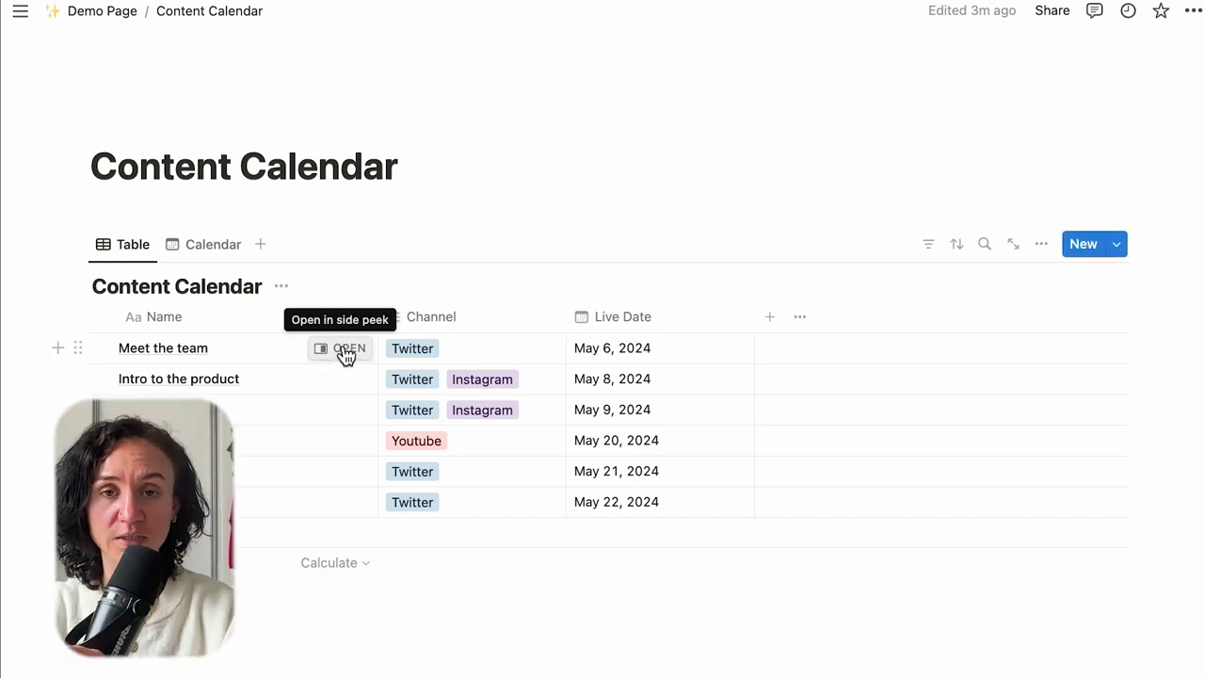
{"action": "left_click", "coordinate": [346, 350]}
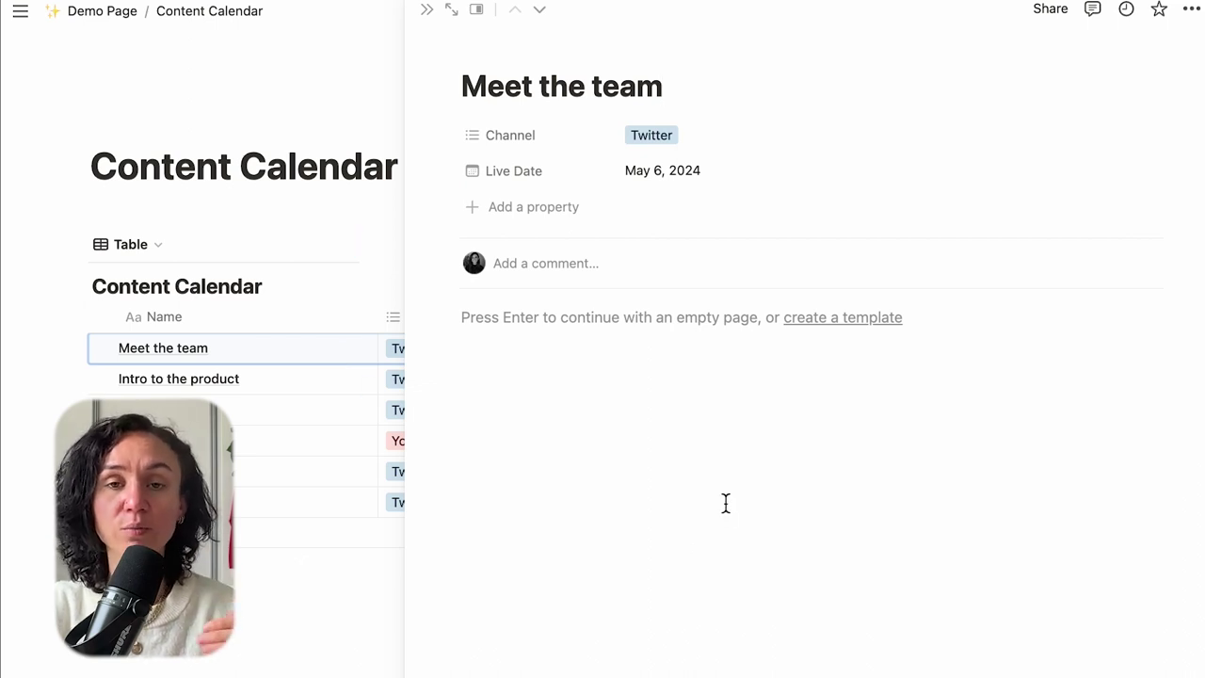
{"action": "key", "text": "Return"}
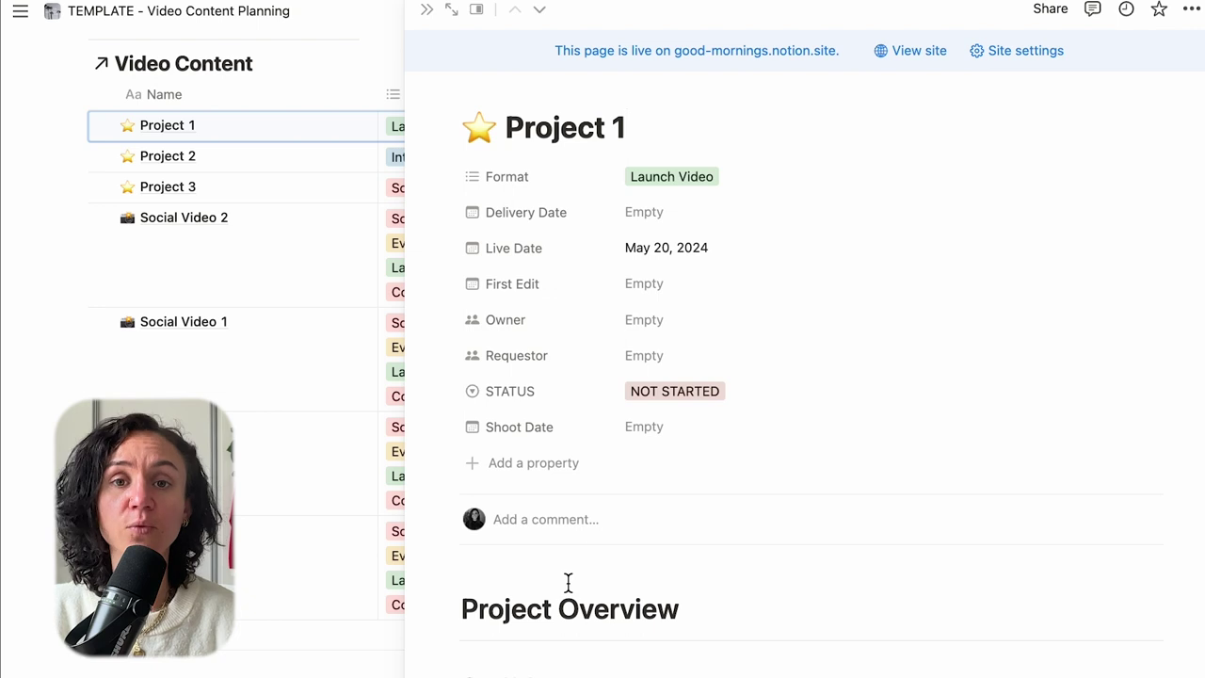
Read through the Project 1 page of the video content planning template, from its properties to its project details, and close it
{"action": "scroll", "coordinate": [568, 584], "scroll_direction": "down", "scroll_amount": 2}
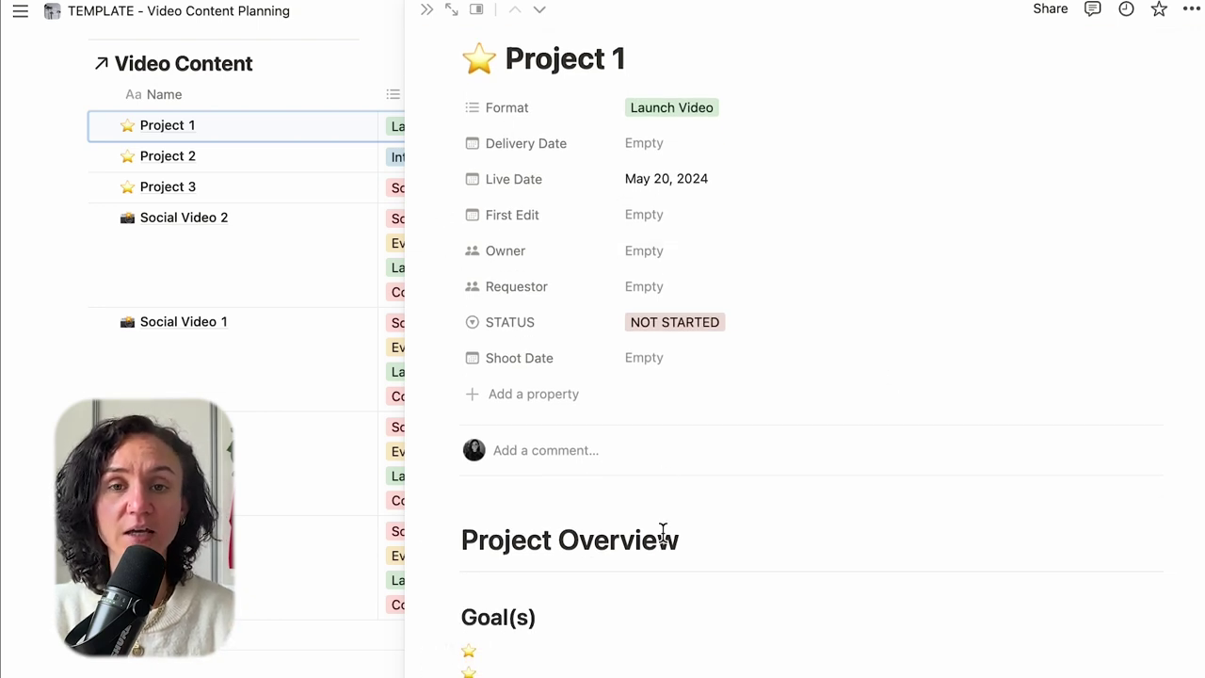
{"action": "scroll", "coordinate": [662, 535], "scroll_direction": "down", "scroll_amount": 5}
{"action": "scroll", "coordinate": [663, 533], "scroll_direction": "down", "scroll_amount": 7}
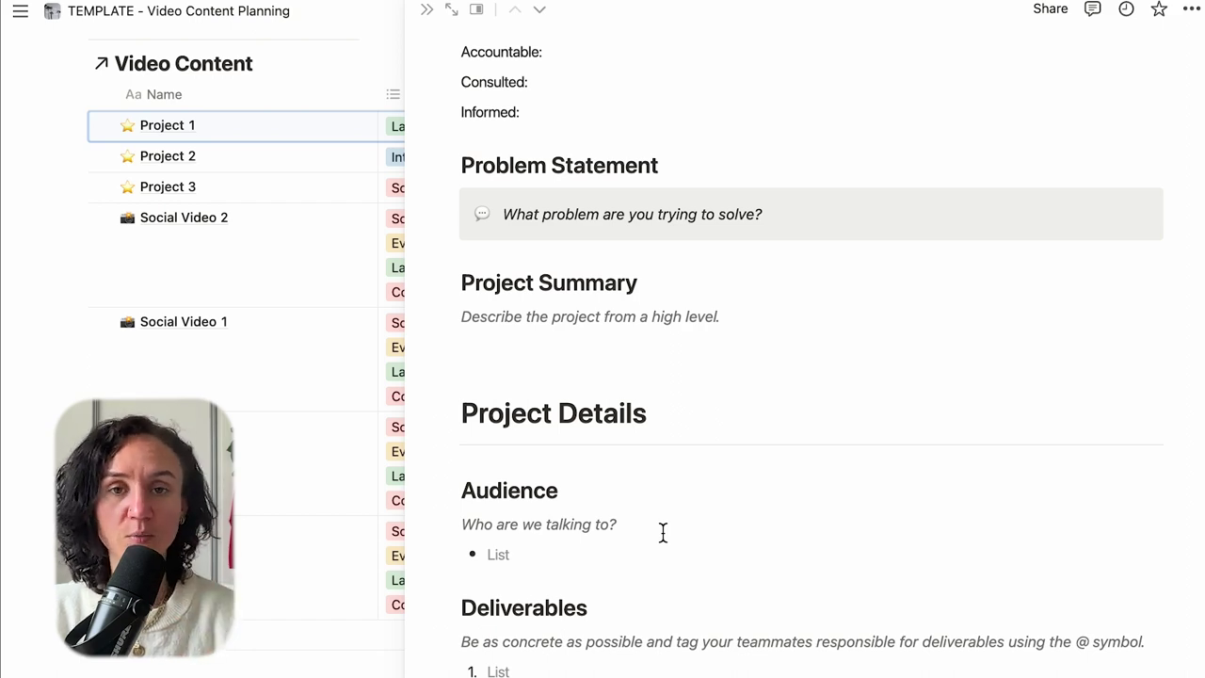
{"action": "scroll", "coordinate": [649, 477], "scroll_direction": "up", "scroll_amount": 13}
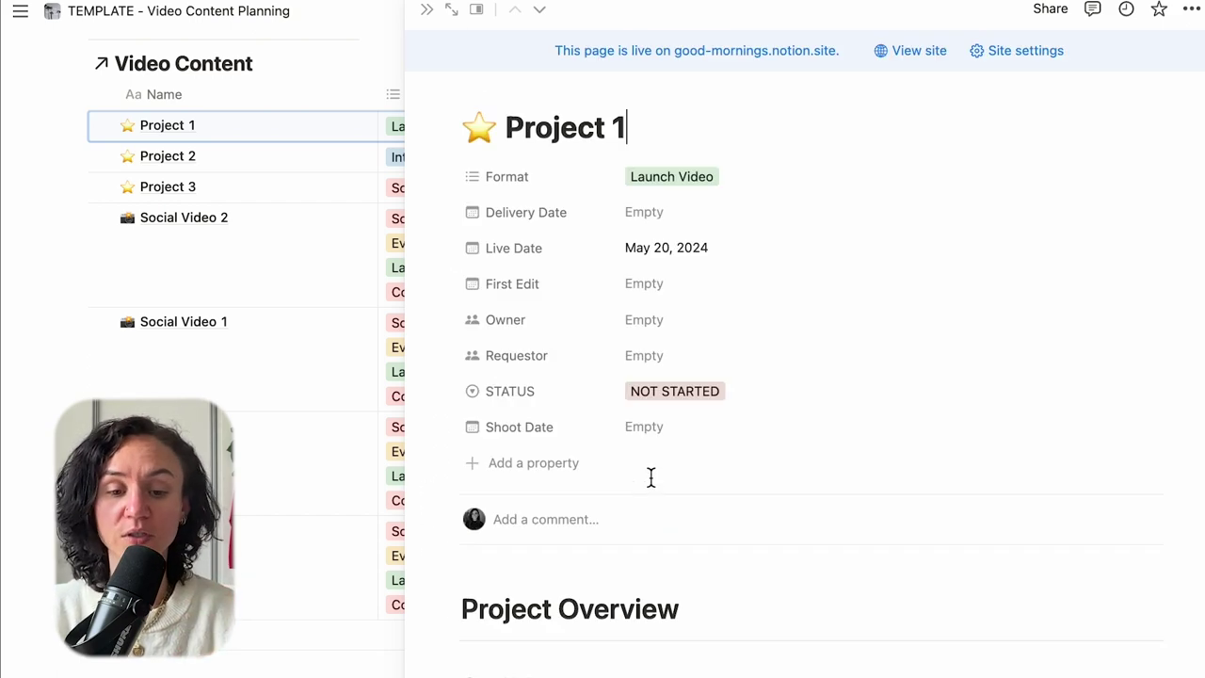
{"action": "left_click", "coordinate": [428, 11]}
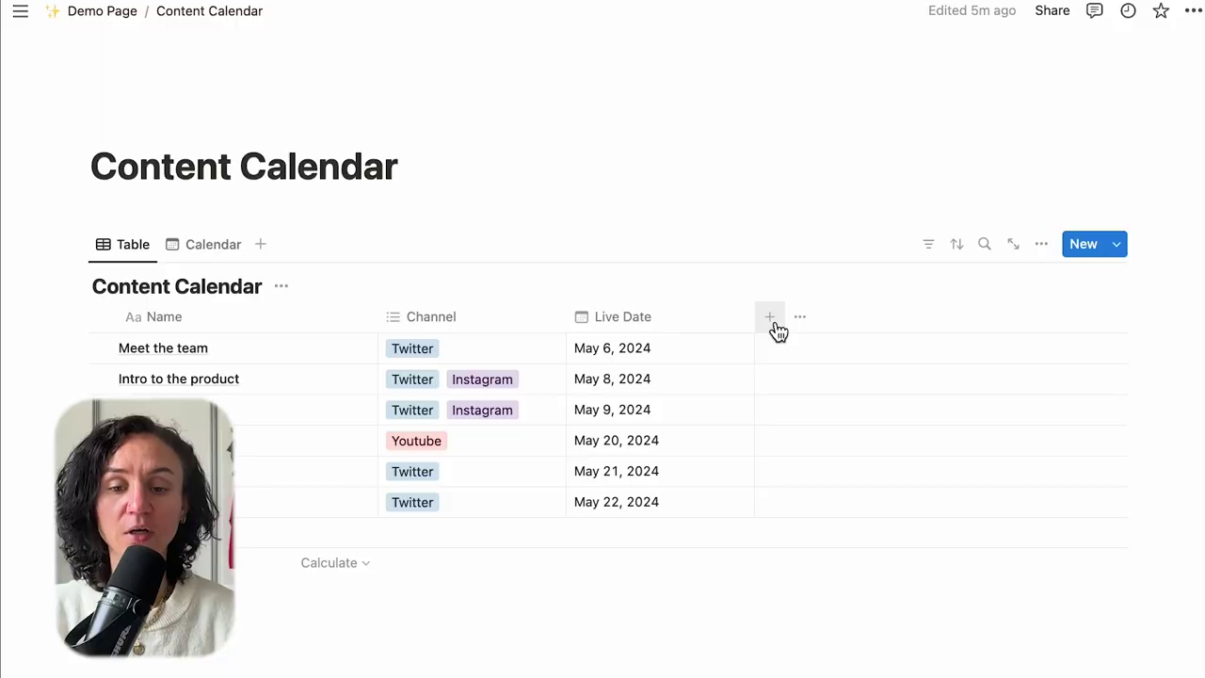
Add the suggested Author property to the Content Calendar database and rename it Accountable
{"action": "left_click", "coordinate": [772, 324]}
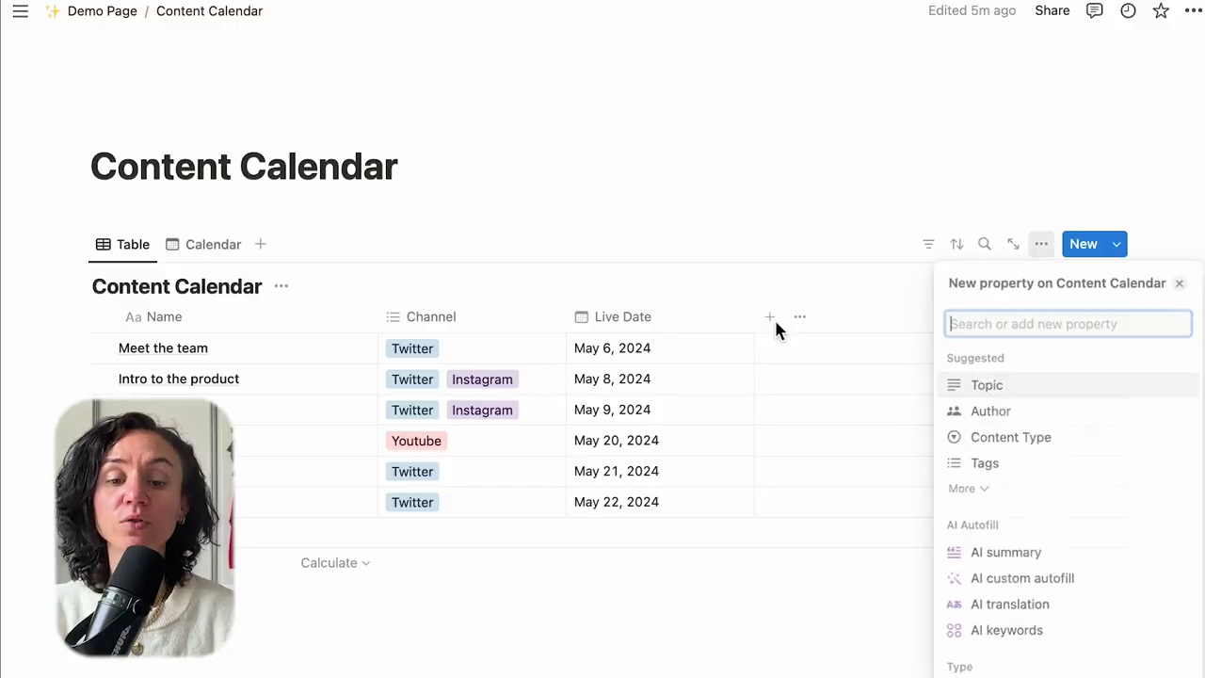
{"action": "left_click", "coordinate": [996, 414]}
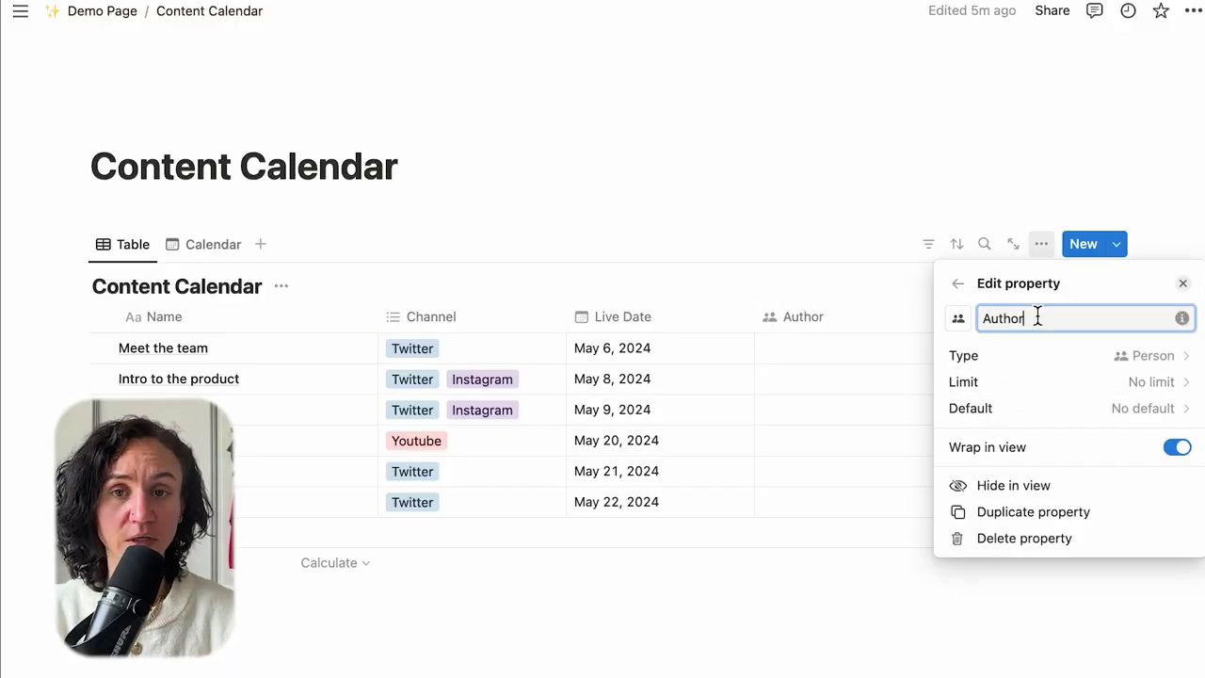
{"action": "left_click_drag", "start_coordinate": [1035, 317], "coordinate": [921, 323]}
{"action": "type", "text": "Accountable"}
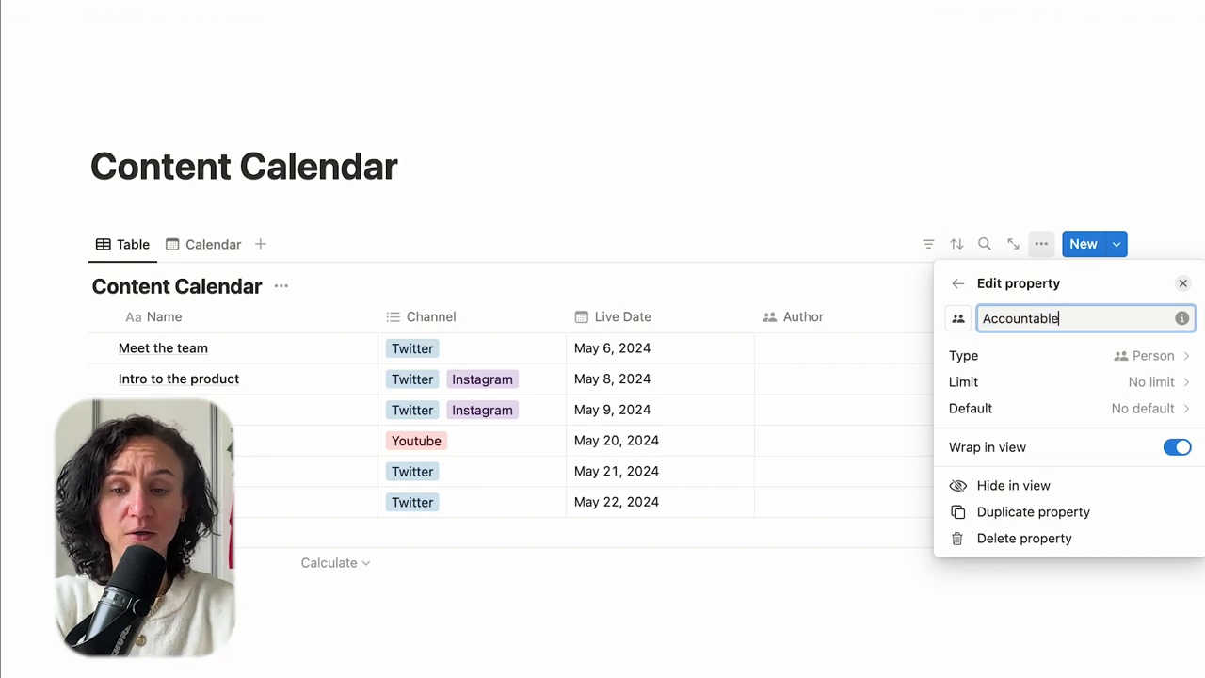
{"action": "left_click", "coordinate": [958, 284]}
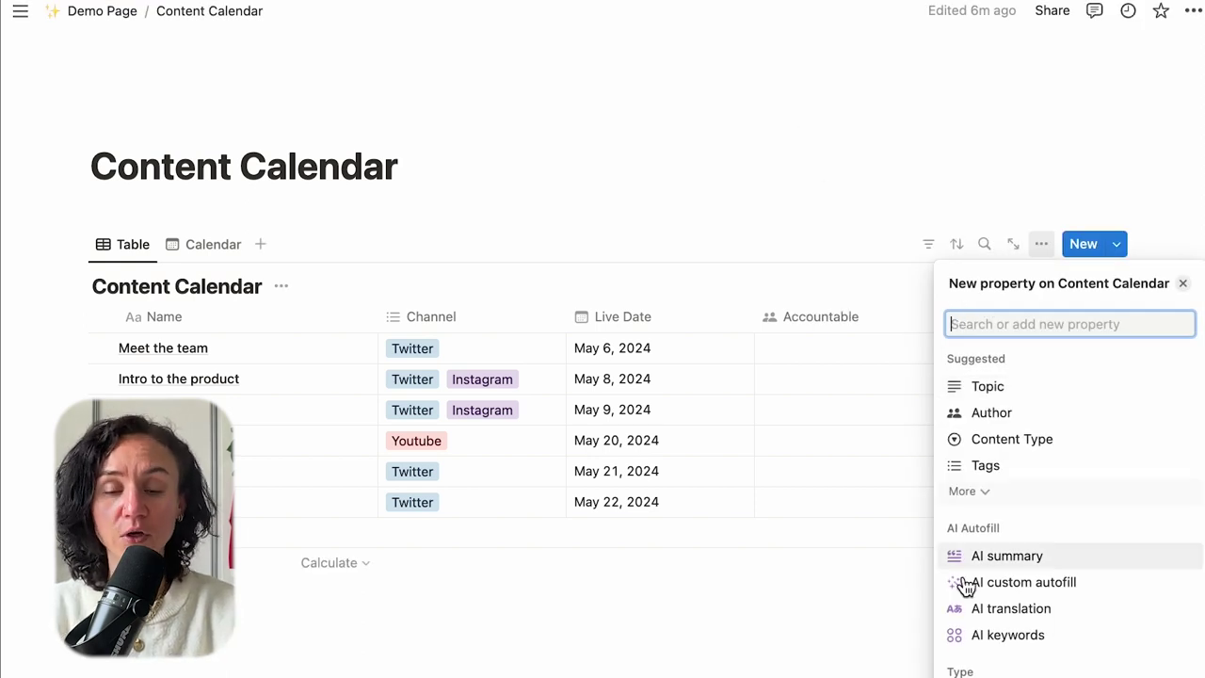
Add the suggested Status property to the database, keeping its default options Not started, In progress and Done
{"action": "left_click", "coordinate": [979, 493]}
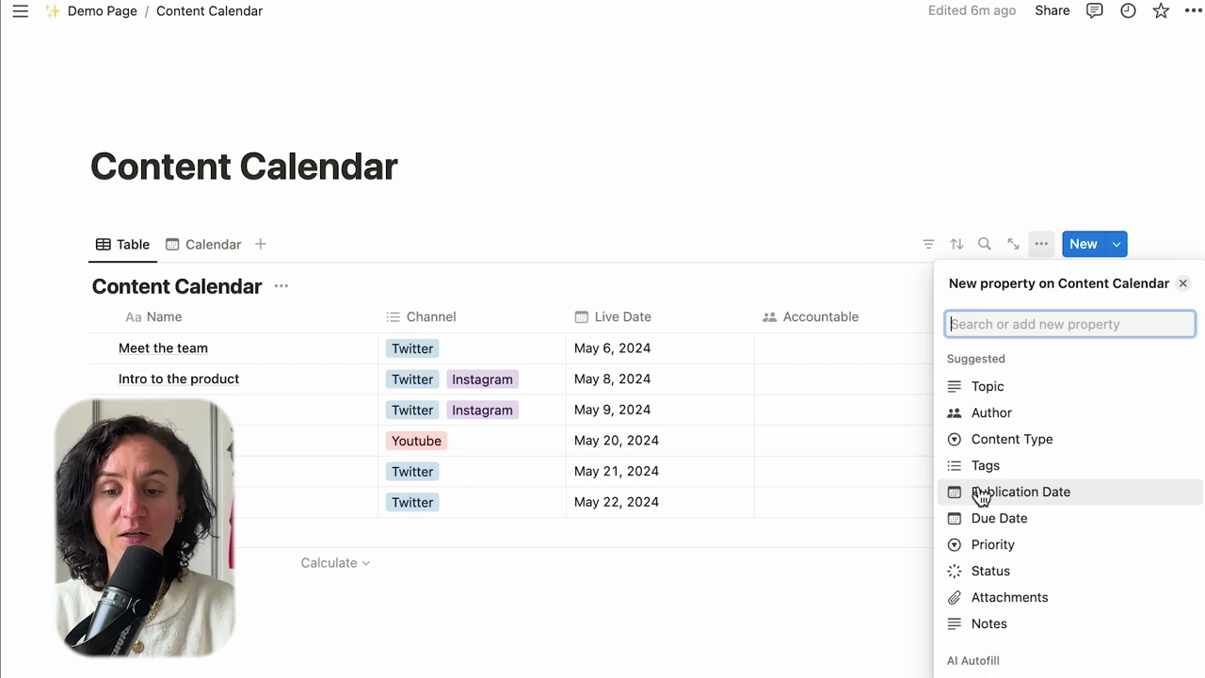
{"action": "left_click", "coordinate": [982, 571]}
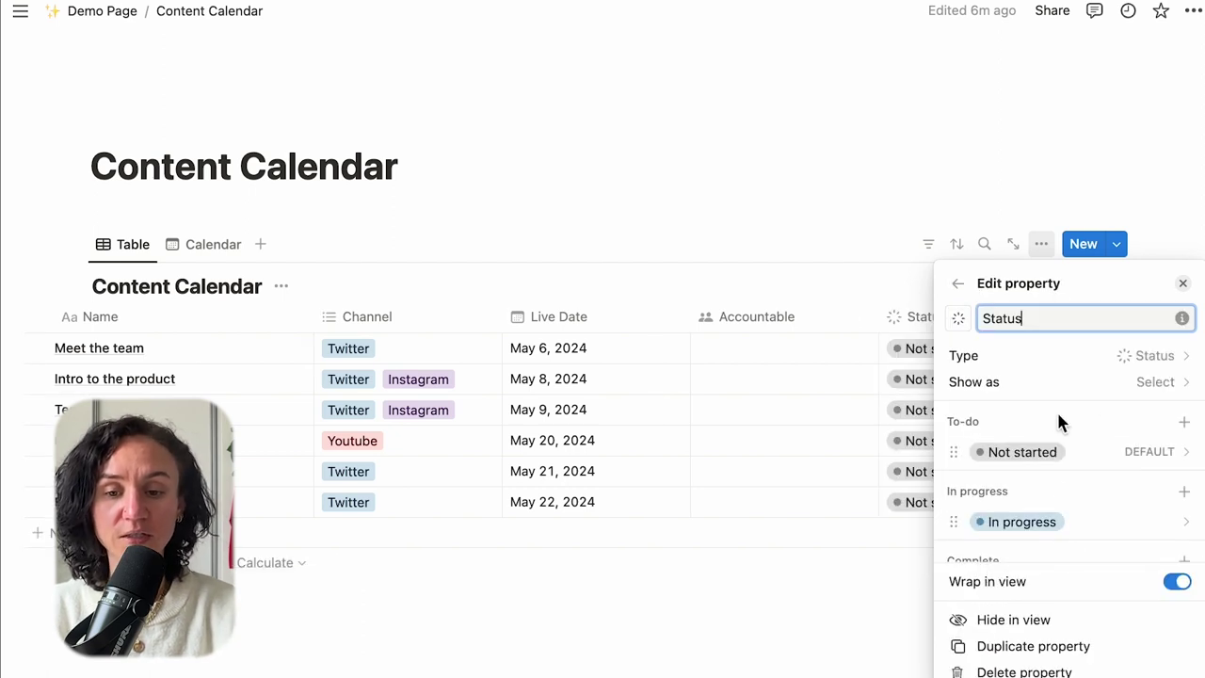
{"action": "scroll", "coordinate": [1062, 442], "scroll_direction": "down", "scroll_amount": 1}
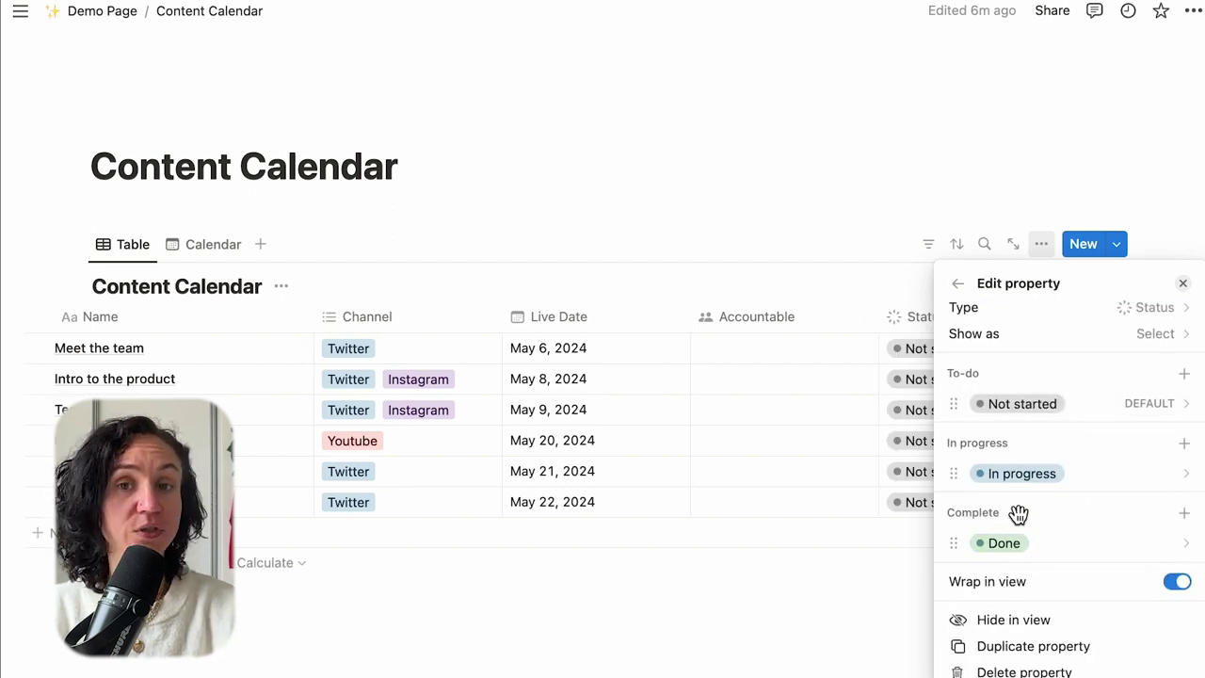
{"action": "left_click", "coordinate": [869, 152]}
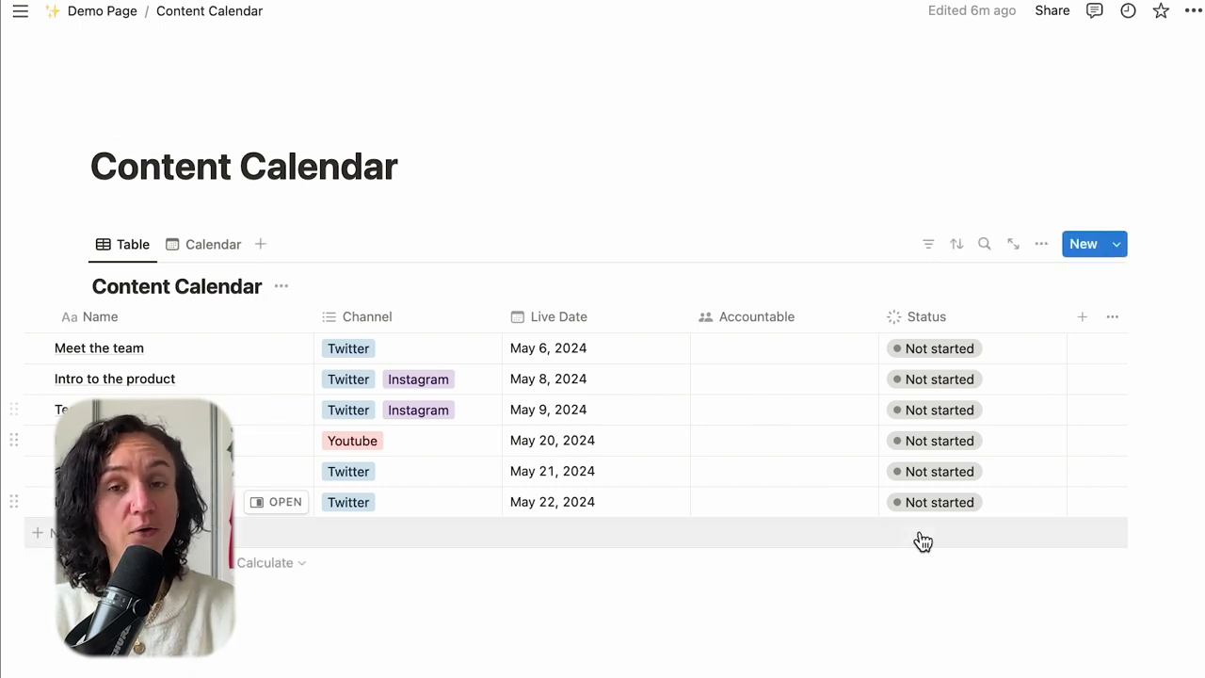
Set the status to In progress for Meet the team and Done for Tease
{"action": "scroll", "coordinate": [796, 379], "scroll_direction": "left", "scroll_amount": 2}
{"action": "left_click", "coordinate": [1012, 353]}
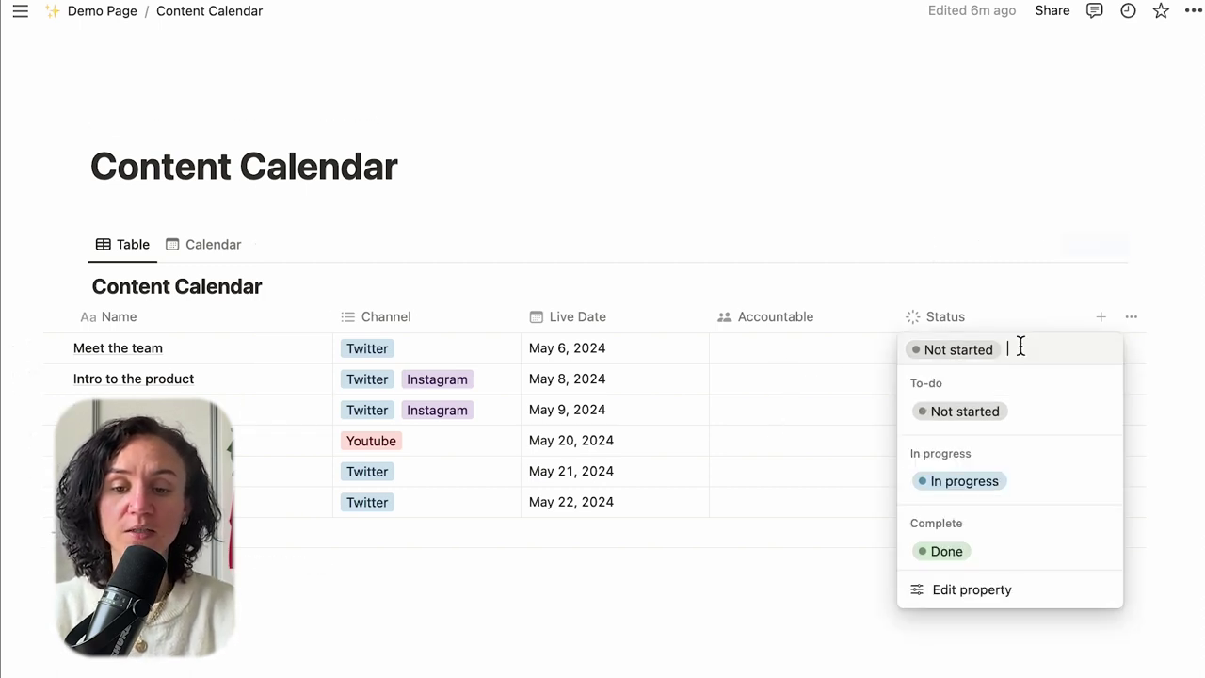
{"action": "left_click", "coordinate": [965, 487]}
{"action": "left_click", "coordinate": [1033, 418]}
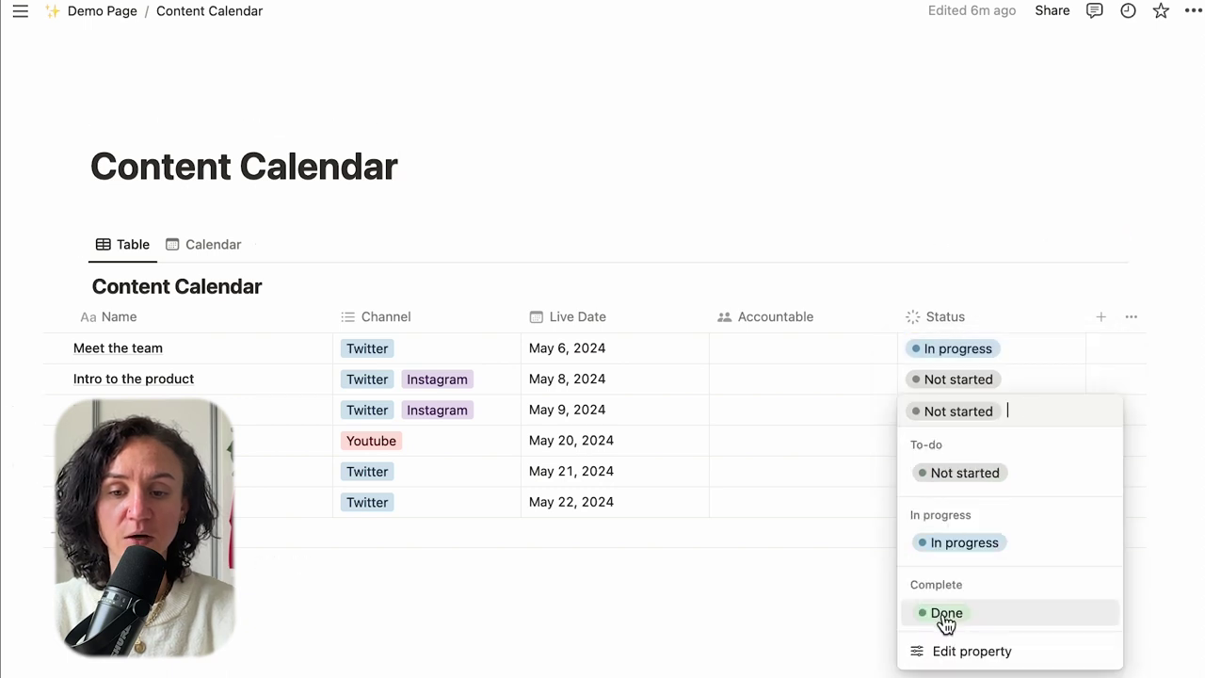
{"action": "left_click", "coordinate": [910, 618]}
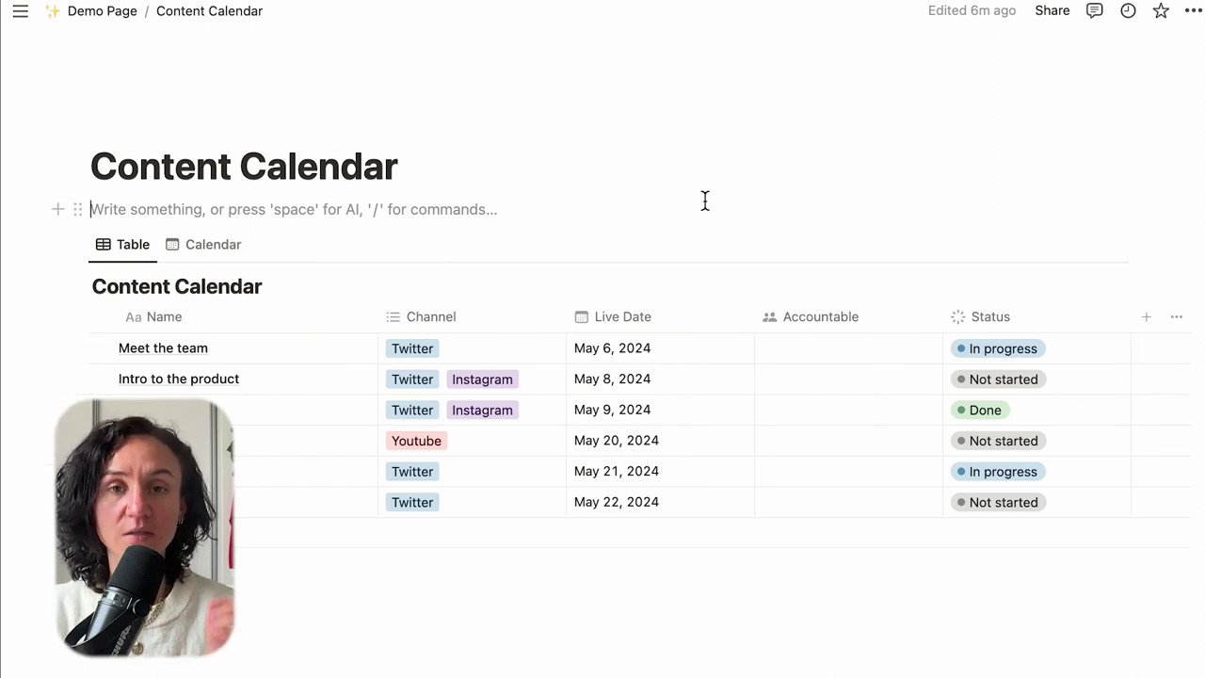
{"action": "left_click", "coordinate": [209, 250]}
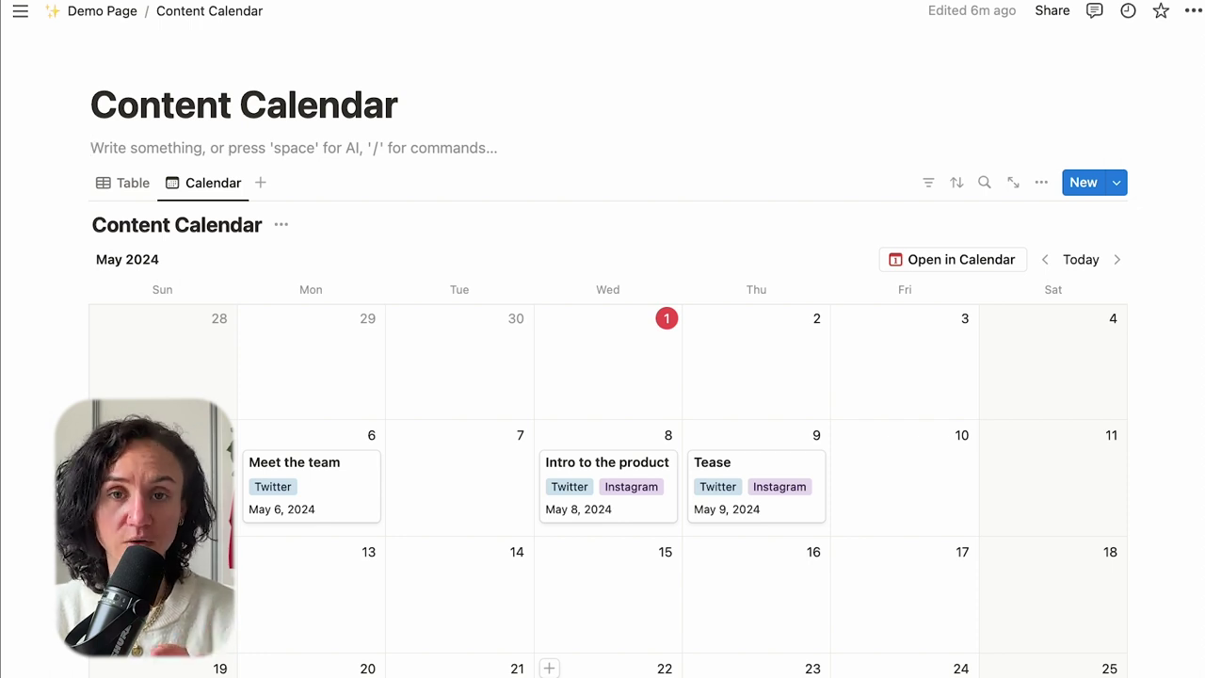
{"action": "left_click", "coordinate": [1041, 185]}
{"action": "left_click", "coordinate": [1175, 332]}
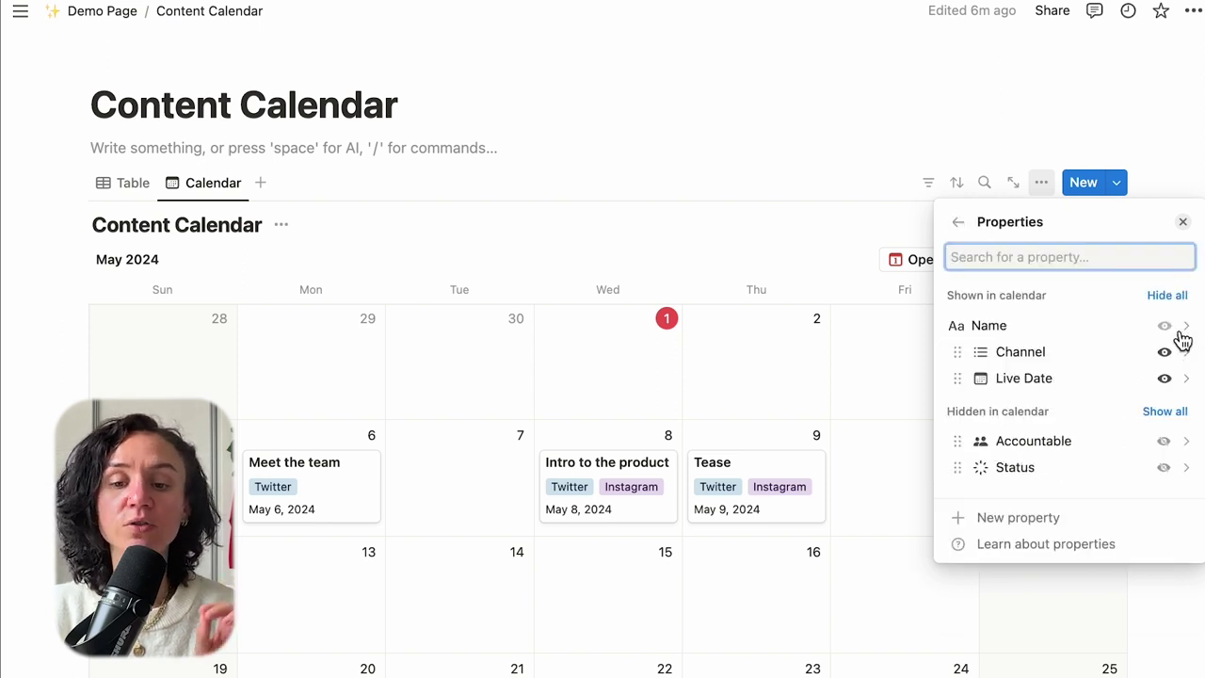
{"action": "left_click", "coordinate": [1163, 411]}
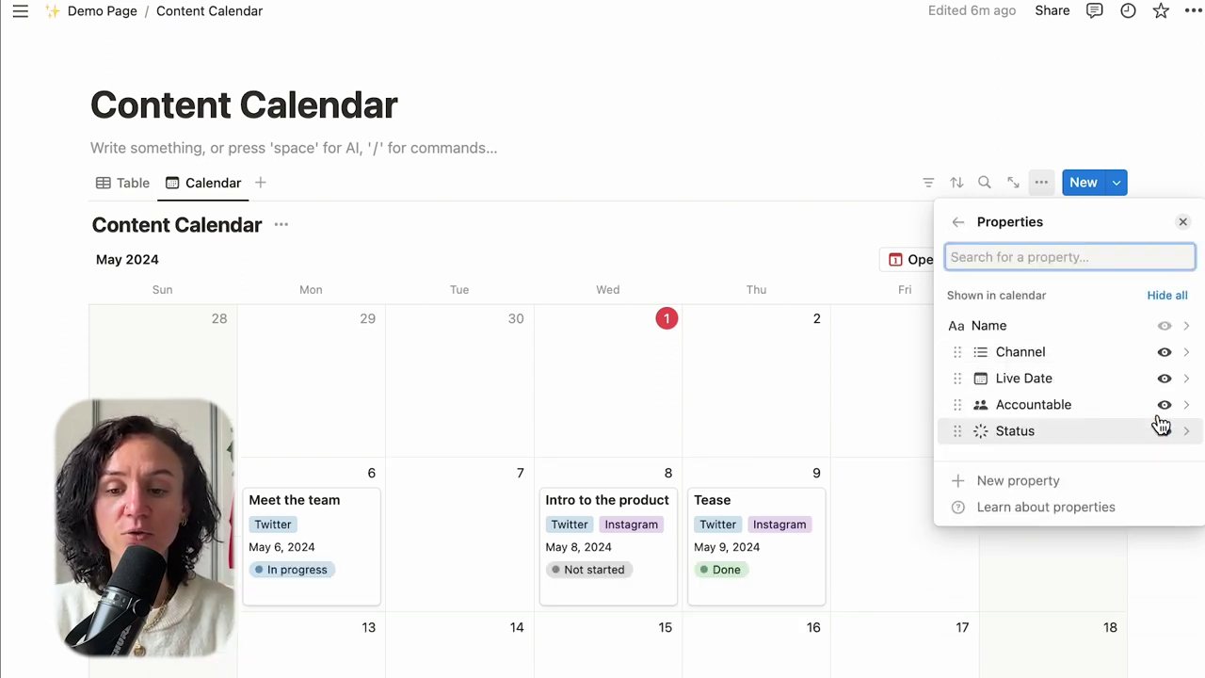
{"action": "left_click", "coordinate": [760, 77]}
{"action": "scroll", "coordinate": [760, 77], "scroll_direction": "down", "scroll_amount": 2}
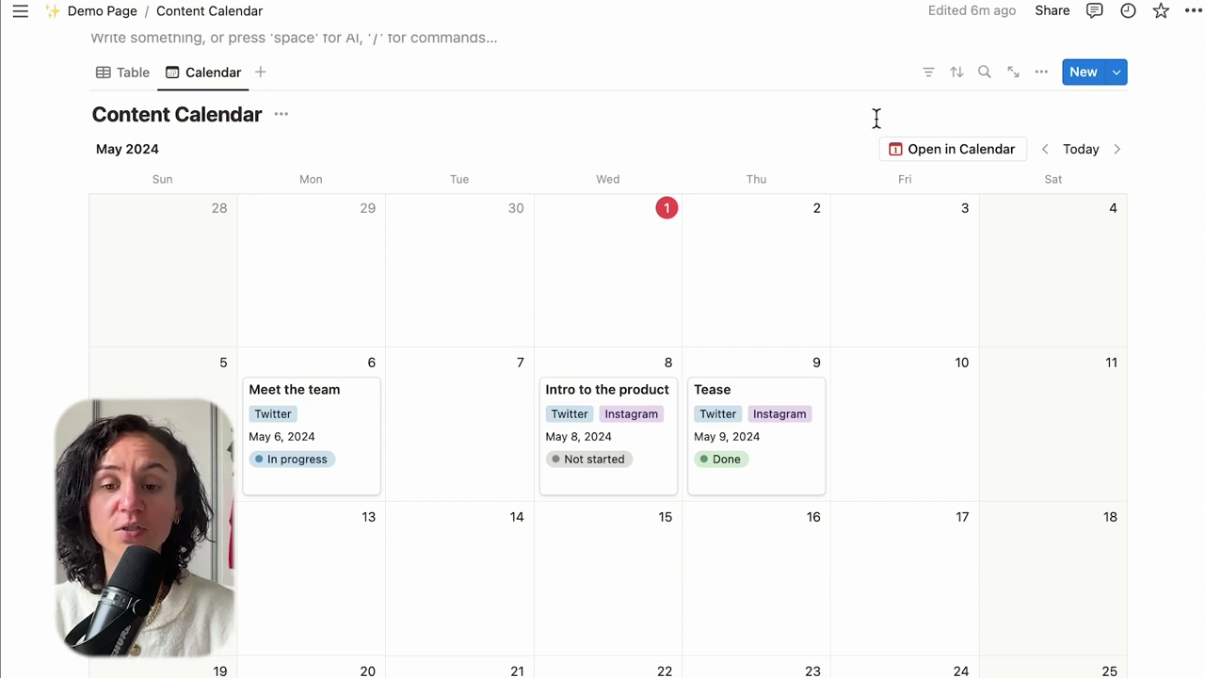
Filter the calendar view by Channel so that only Twitter content is shown
{"action": "left_click", "coordinate": [928, 73]}
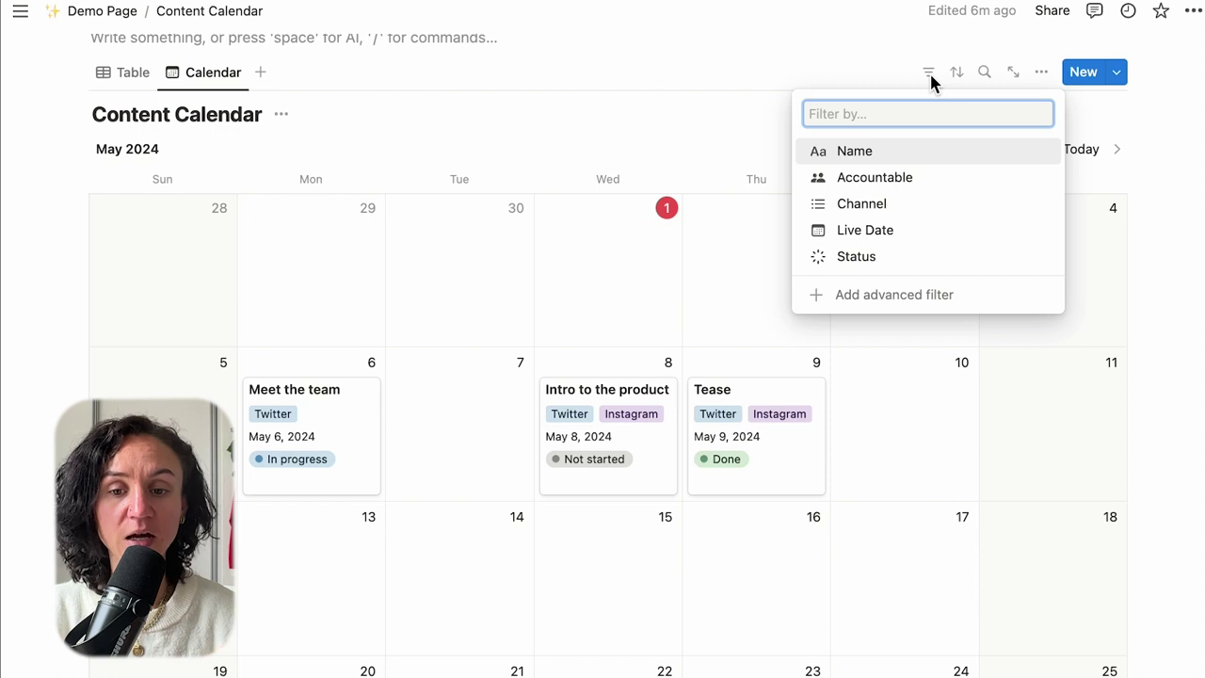
{"action": "left_click", "coordinate": [878, 205]}
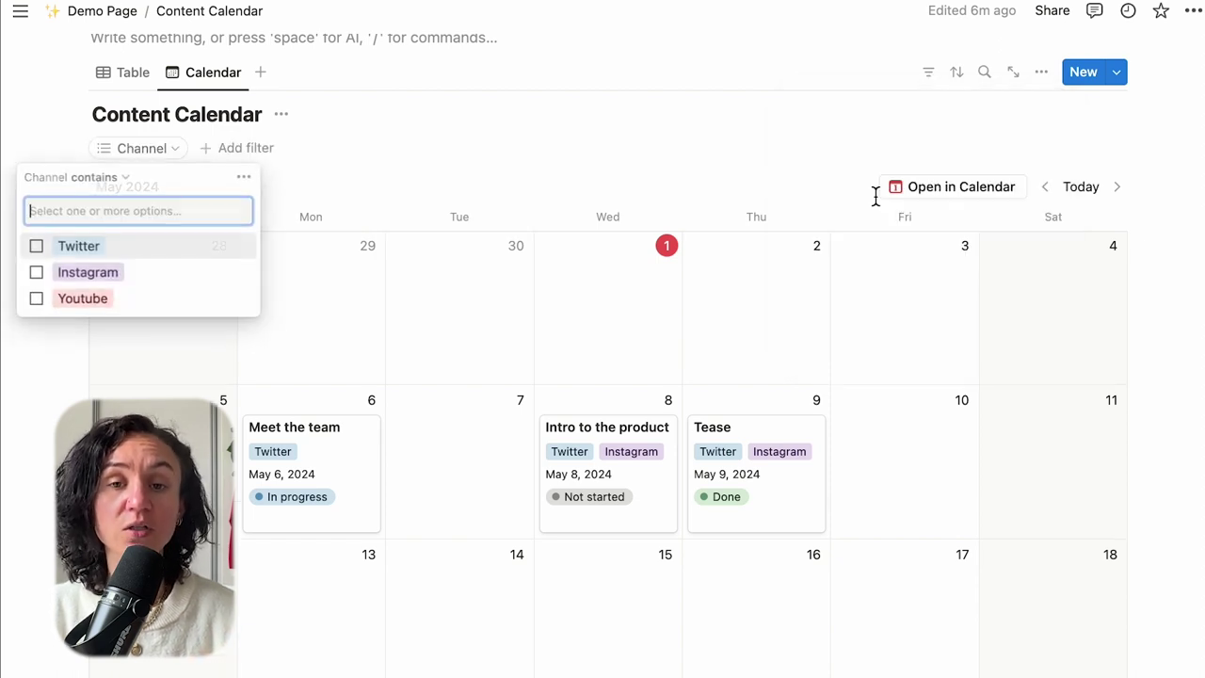
{"action": "left_click", "coordinate": [37, 247]}
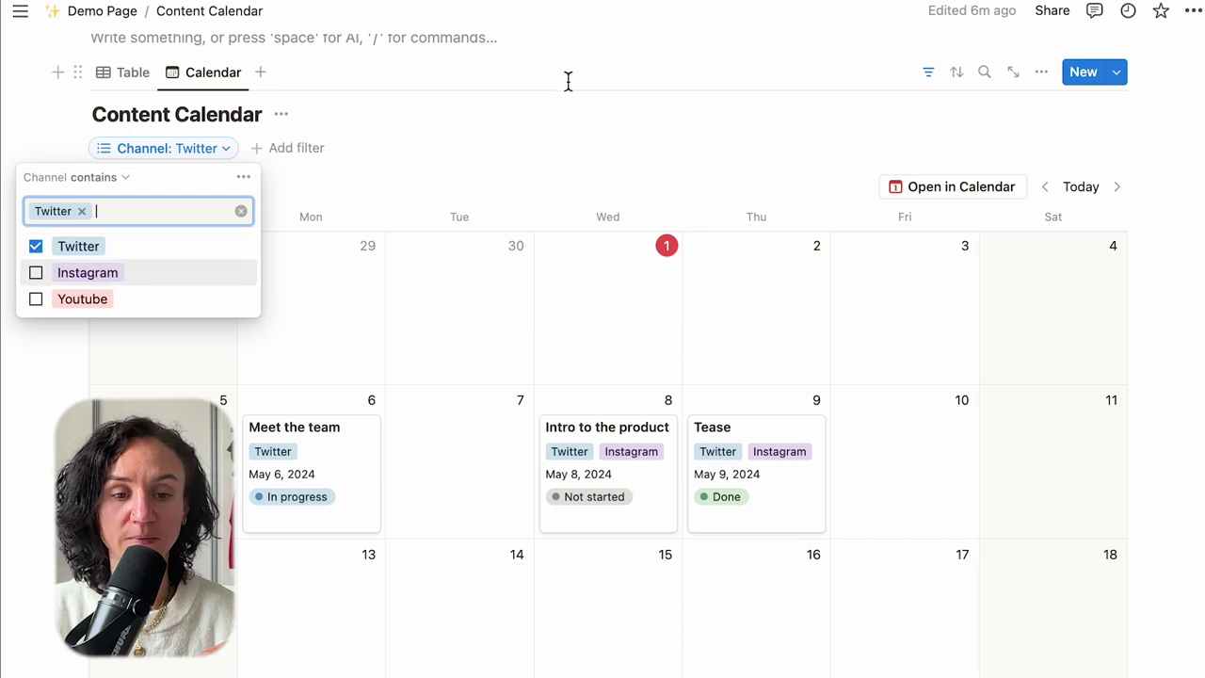
{"action": "left_click", "coordinate": [522, 481]}
{"action": "scroll", "coordinate": [521, 481], "scroll_direction": "down", "scroll_amount": 3}
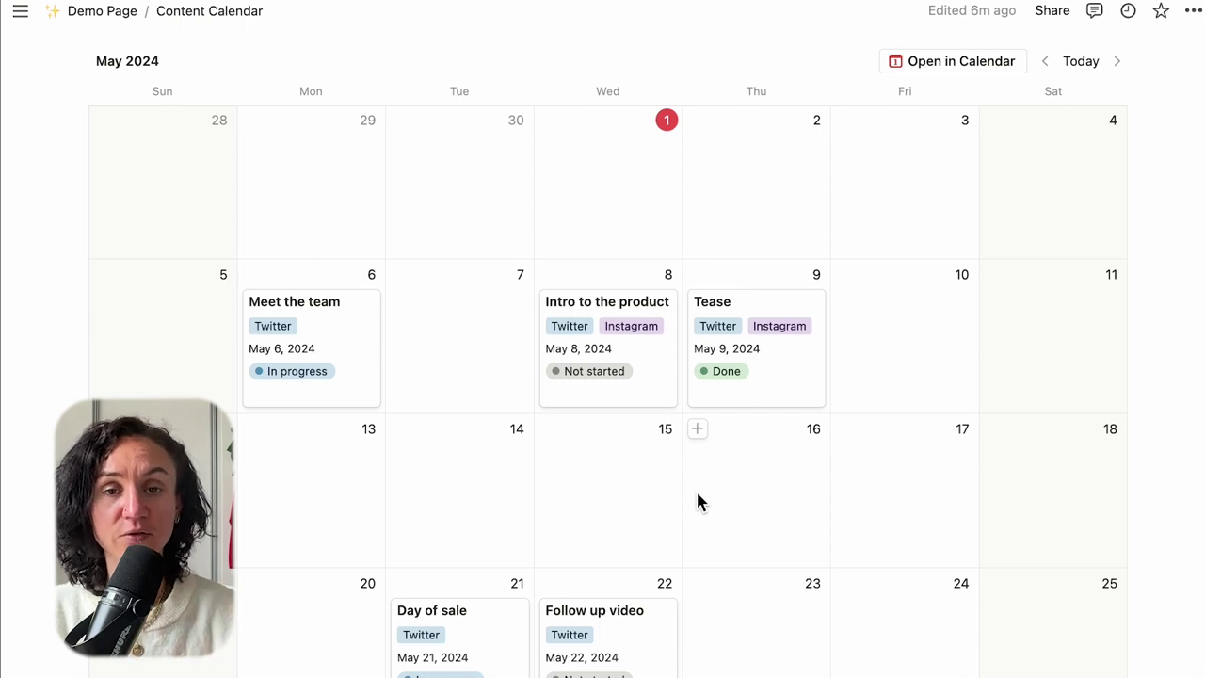
Clear the Twitter selection from the Channel filter and look over the full May 2024 calendar
{"action": "scroll", "coordinate": [697, 503], "scroll_direction": "up", "scroll_amount": 3}
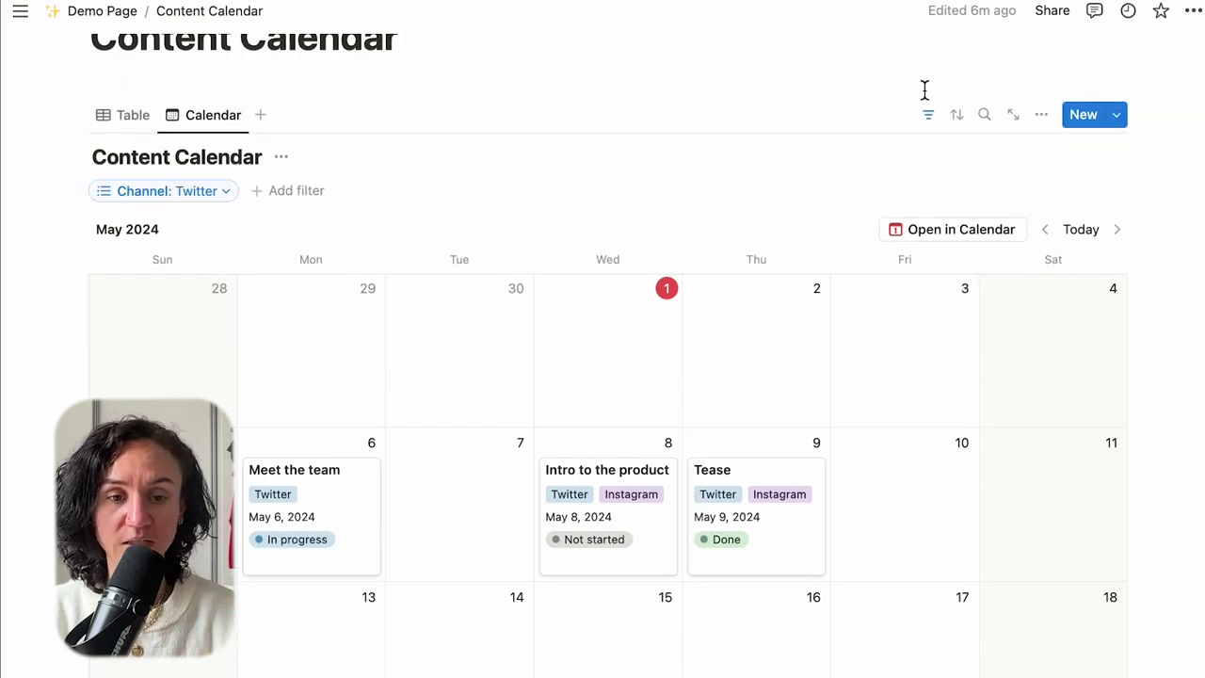
{"action": "left_click", "coordinate": [228, 192]}
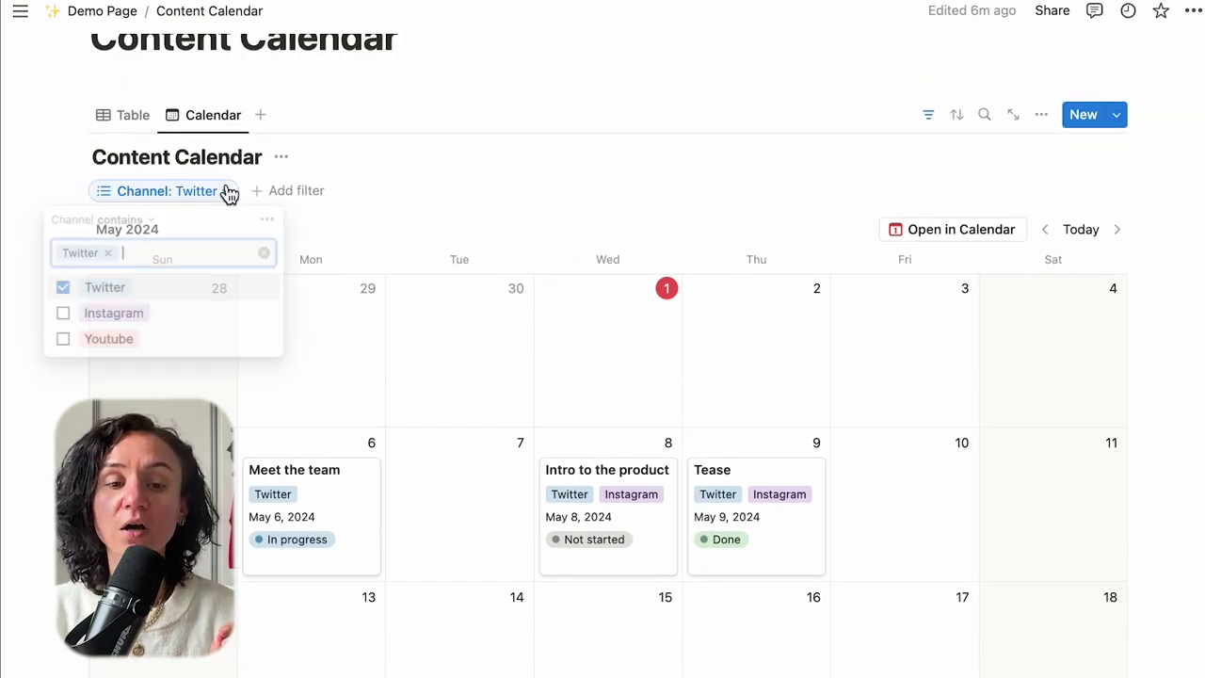
{"action": "left_click", "coordinate": [263, 252]}
{"action": "scroll", "coordinate": [602, 412], "scroll_direction": "down", "scroll_amount": 3}
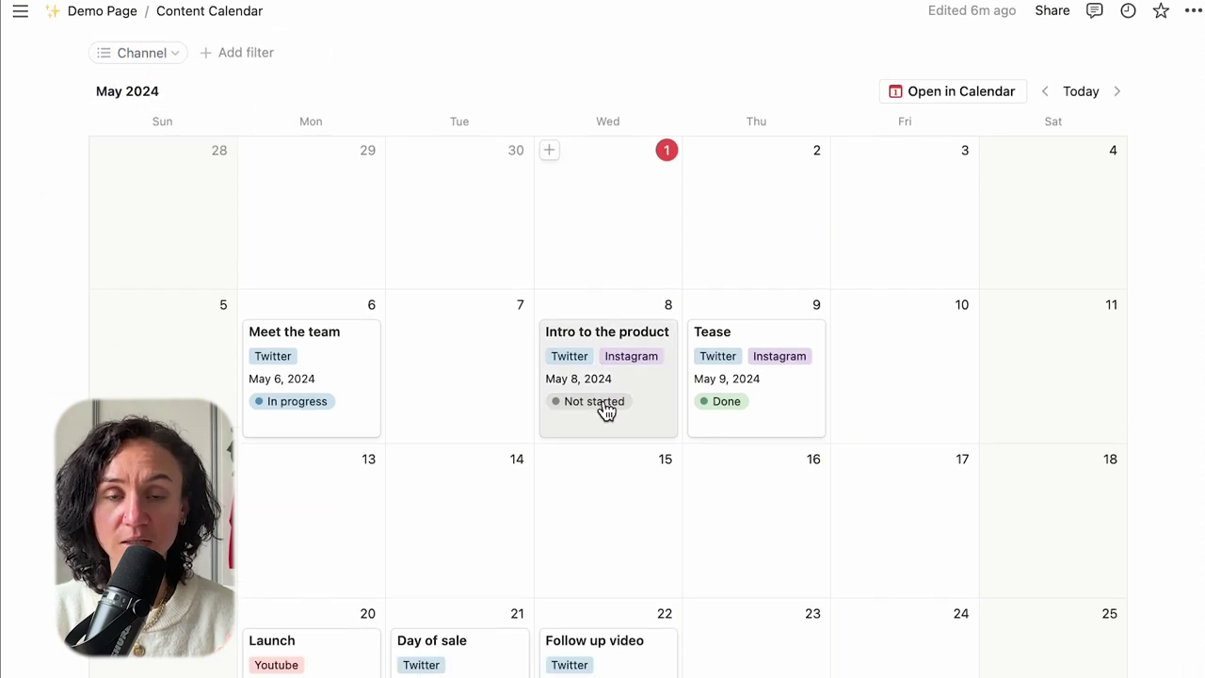
{"action": "scroll", "coordinate": [713, 503], "scroll_direction": "down", "scroll_amount": 1}
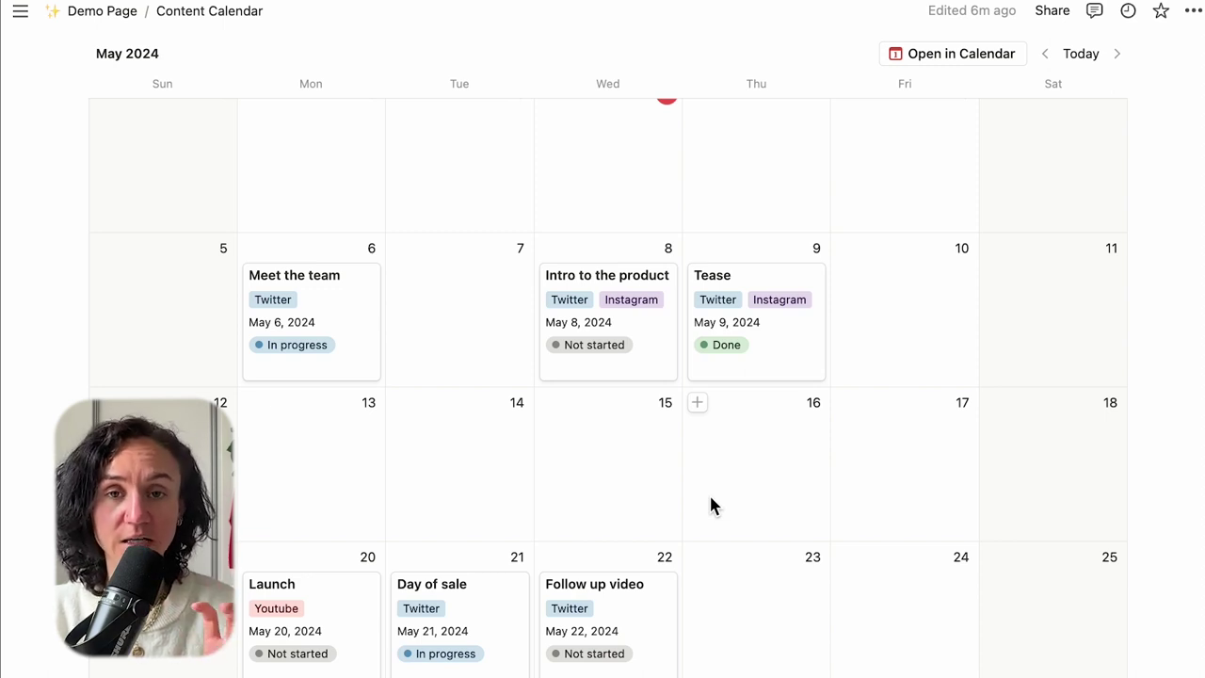
{"action": "scroll", "coordinate": [710, 506], "scroll_direction": "up", "scroll_amount": 1}
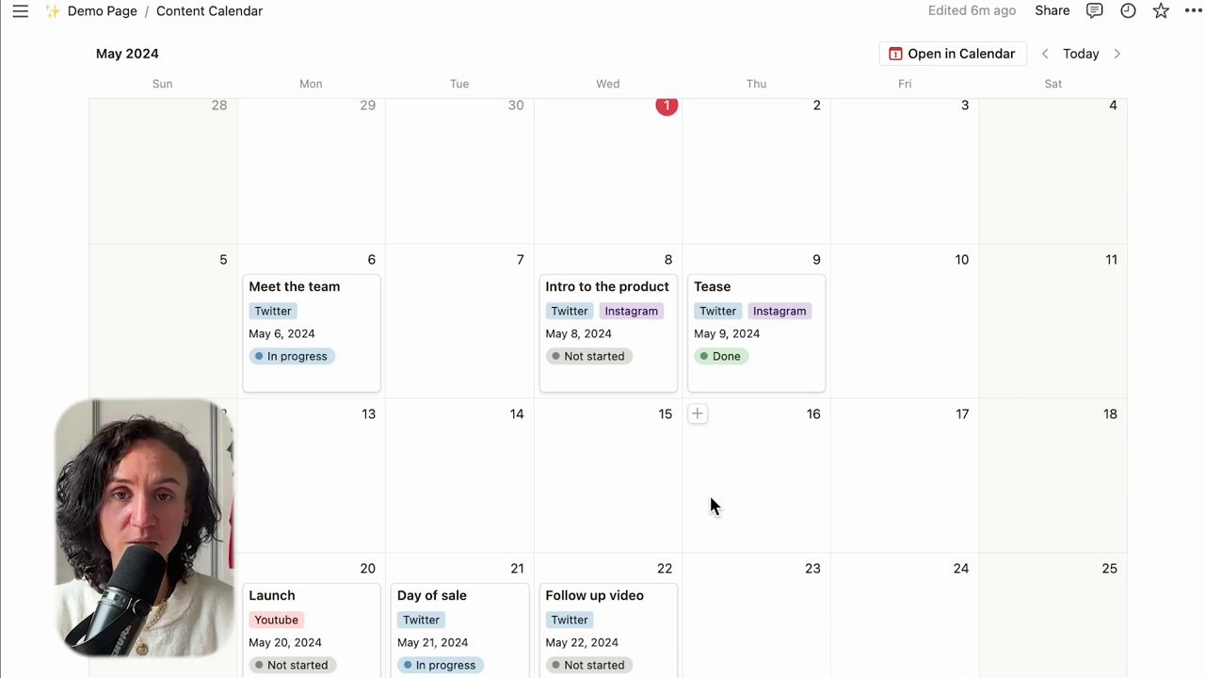
{"action": "scroll", "coordinate": [710, 505], "scroll_direction": "up", "scroll_amount": 2}
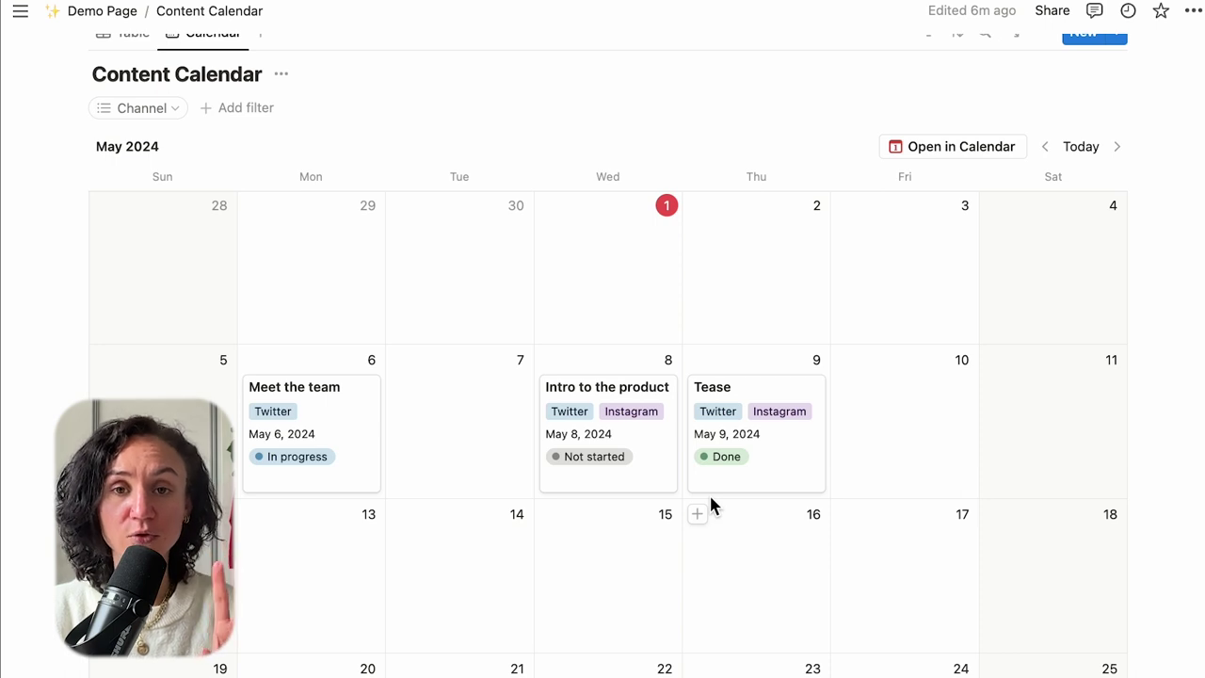
{"action": "scroll", "coordinate": [711, 505], "scroll_direction": "up", "scroll_amount": 2}
Add a Board view to the Content Calendar database, keeping it grouped by Status
{"action": "left_click", "coordinate": [120, 99]}
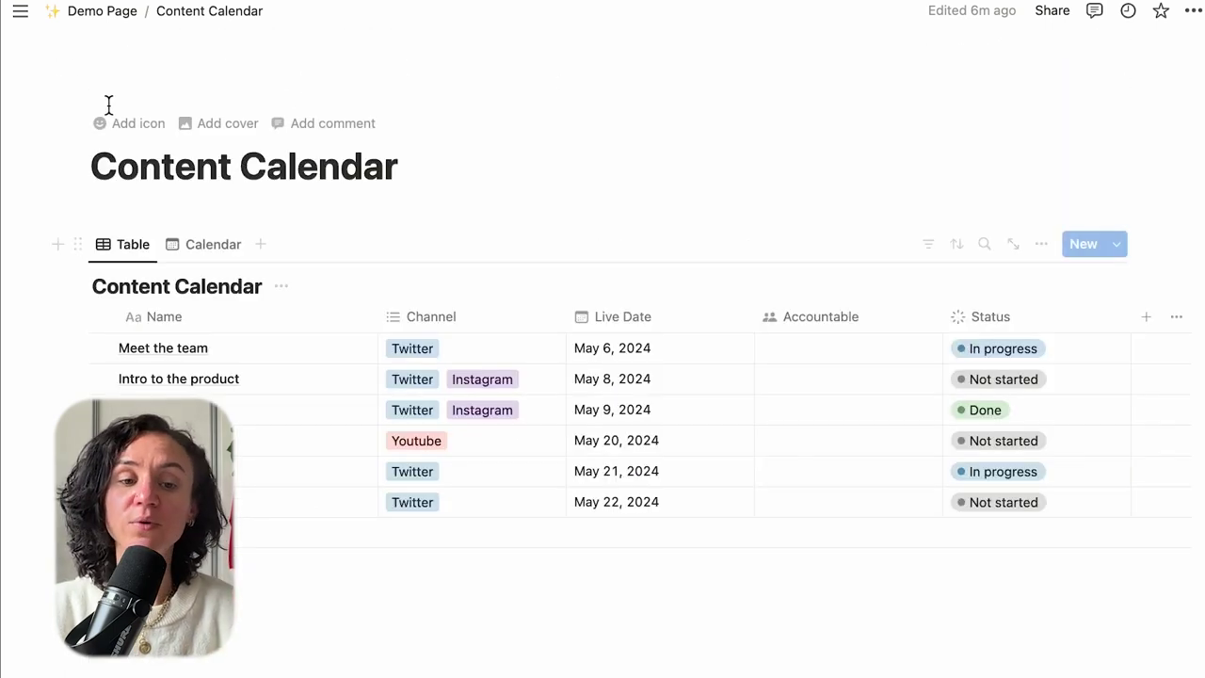
{"action": "left_click", "coordinate": [209, 244]}
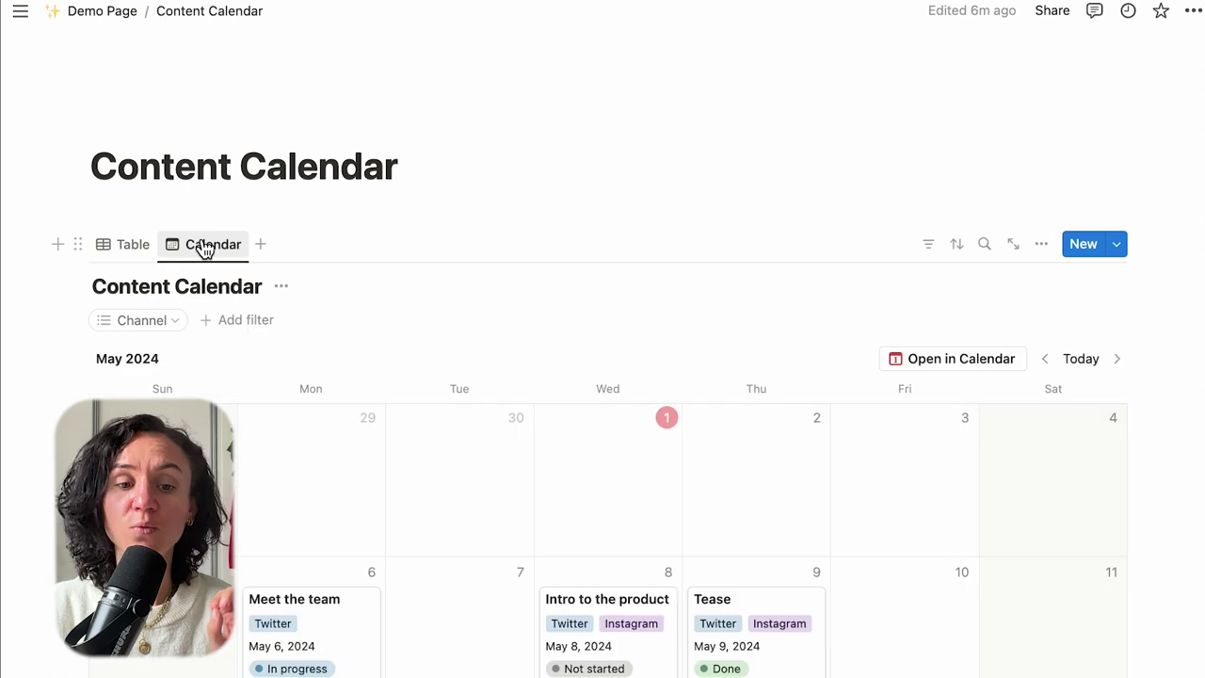
{"action": "scroll", "coordinate": [206, 246], "scroll_direction": "down", "scroll_amount": 1}
{"action": "left_click", "coordinate": [259, 209]}
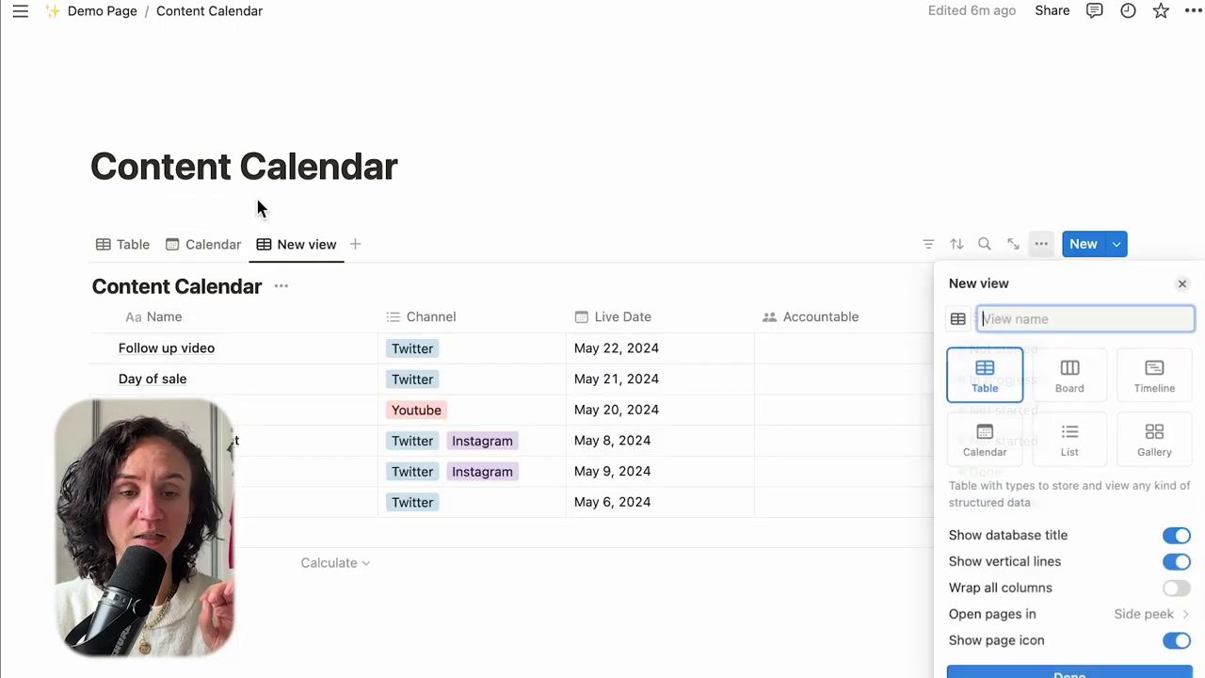
{"action": "left_click", "coordinate": [1074, 372]}
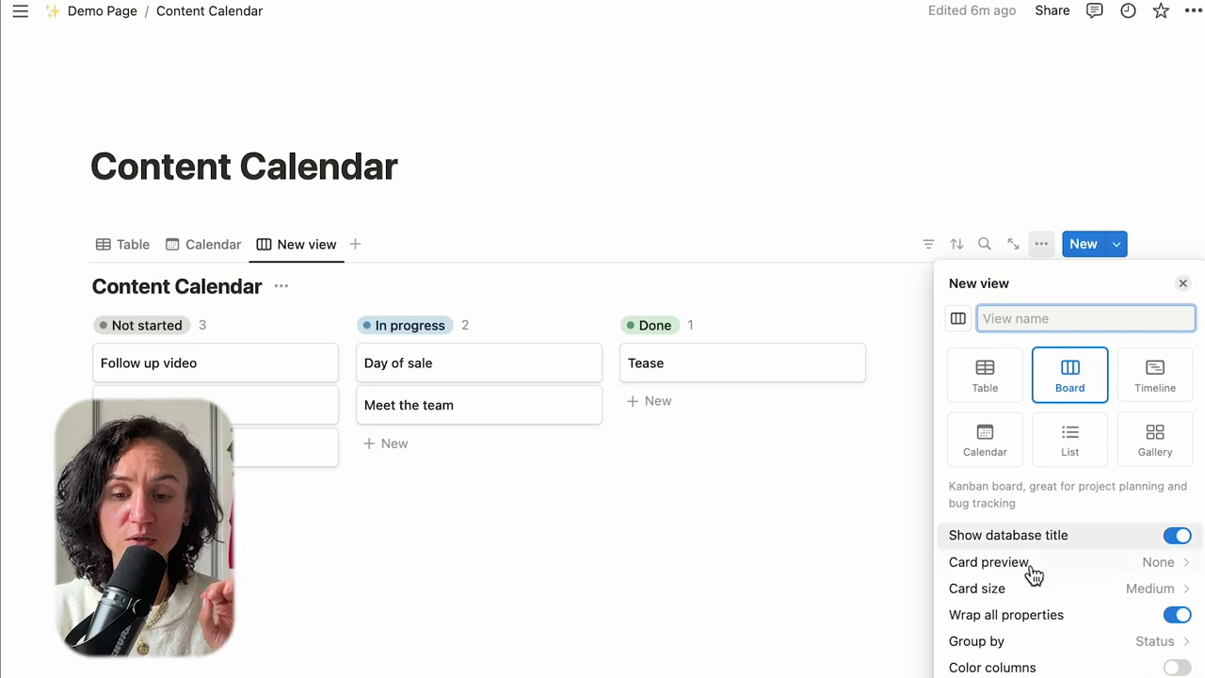
{"action": "scroll", "coordinate": [1059, 614], "scroll_direction": "down", "scroll_amount": 2}
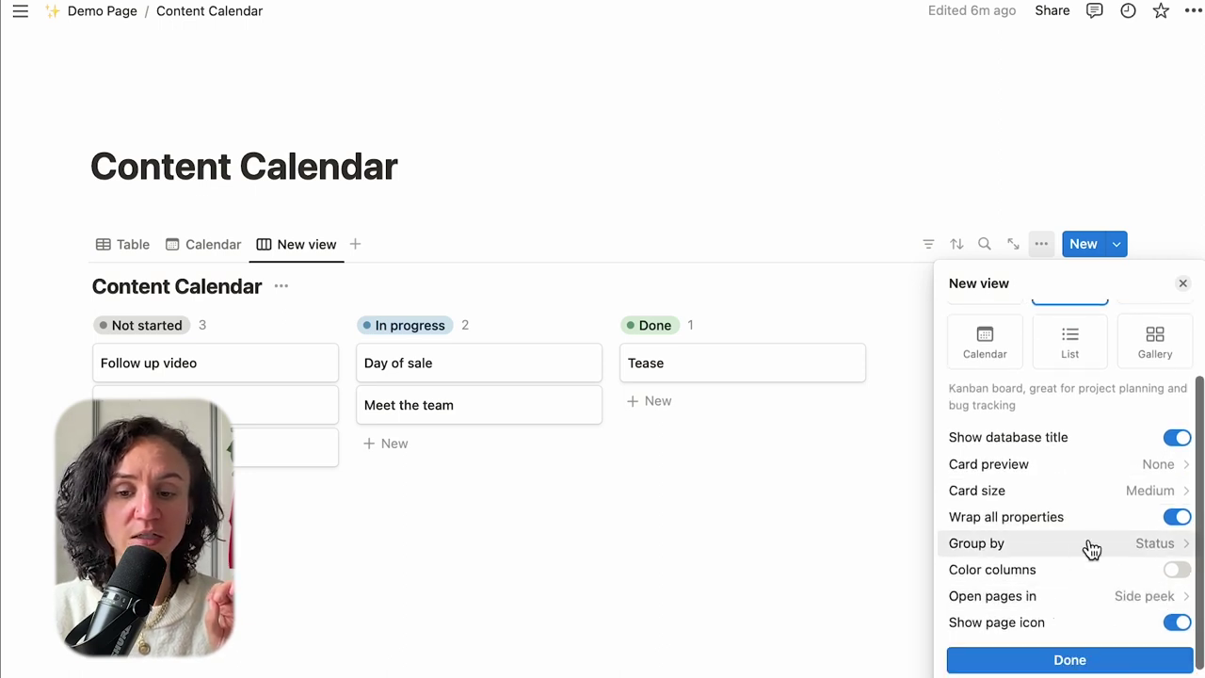
{"action": "left_click", "coordinate": [1172, 551]}
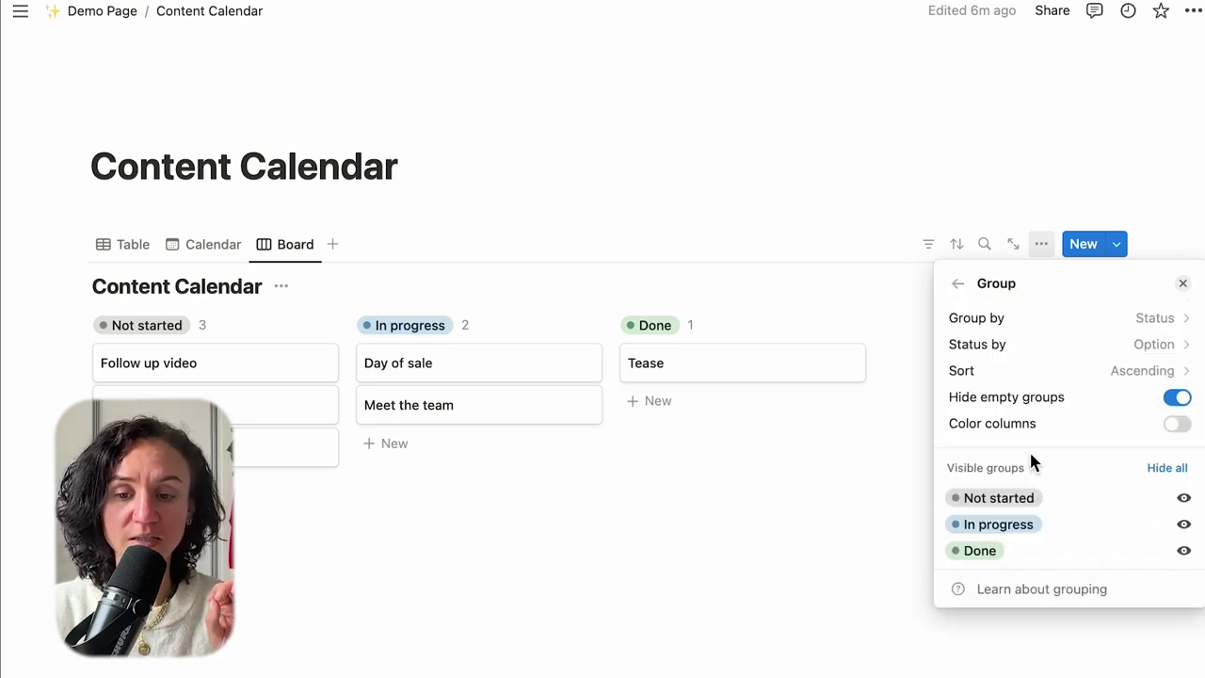
{"action": "left_click", "coordinate": [974, 318]}
{"action": "left_click", "coordinate": [959, 285]}
{"action": "left_click", "coordinate": [912, 161]}
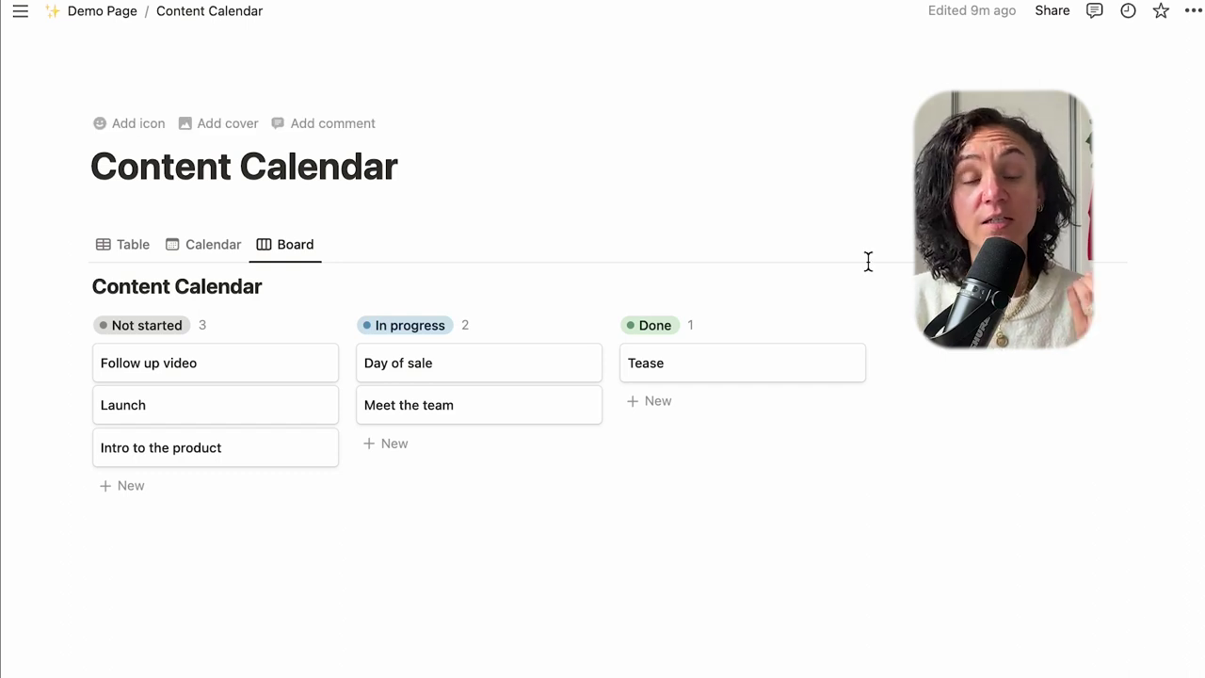
From the Tease page, add the Status options In review under Complete and Approved under To-do, and colour Not started red
{"action": "left_click", "coordinate": [742, 369]}
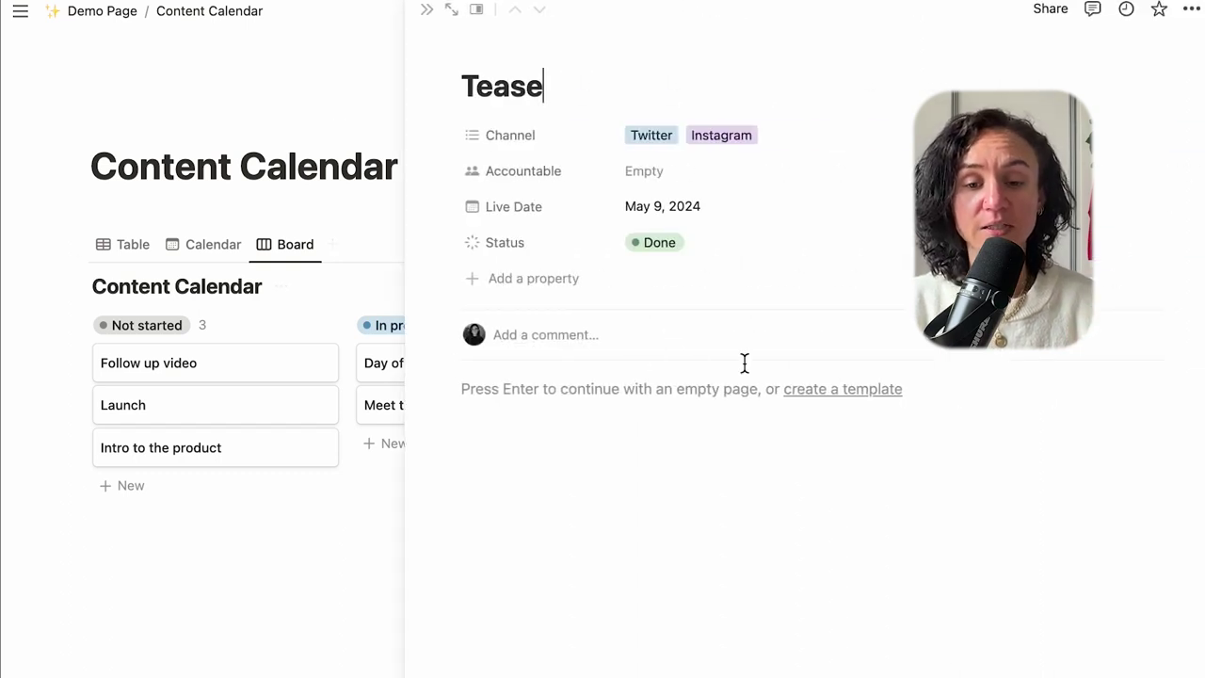
{"action": "left_click", "coordinate": [450, 245]}
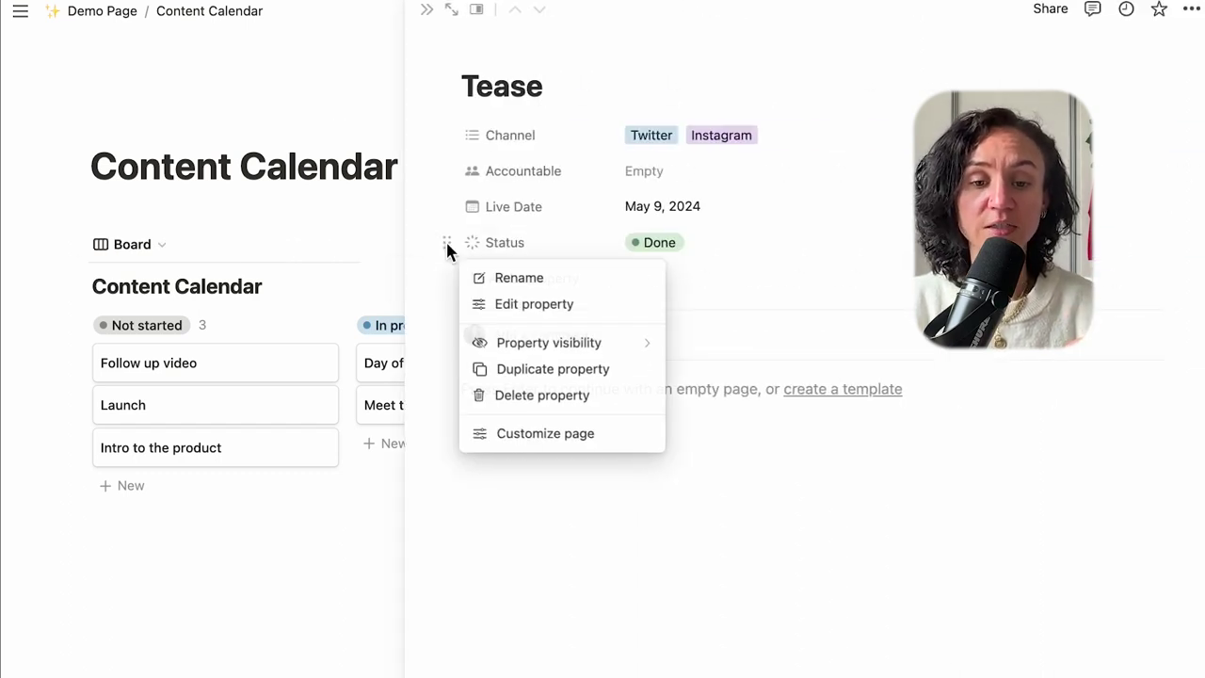
{"action": "left_click", "coordinate": [498, 304]}
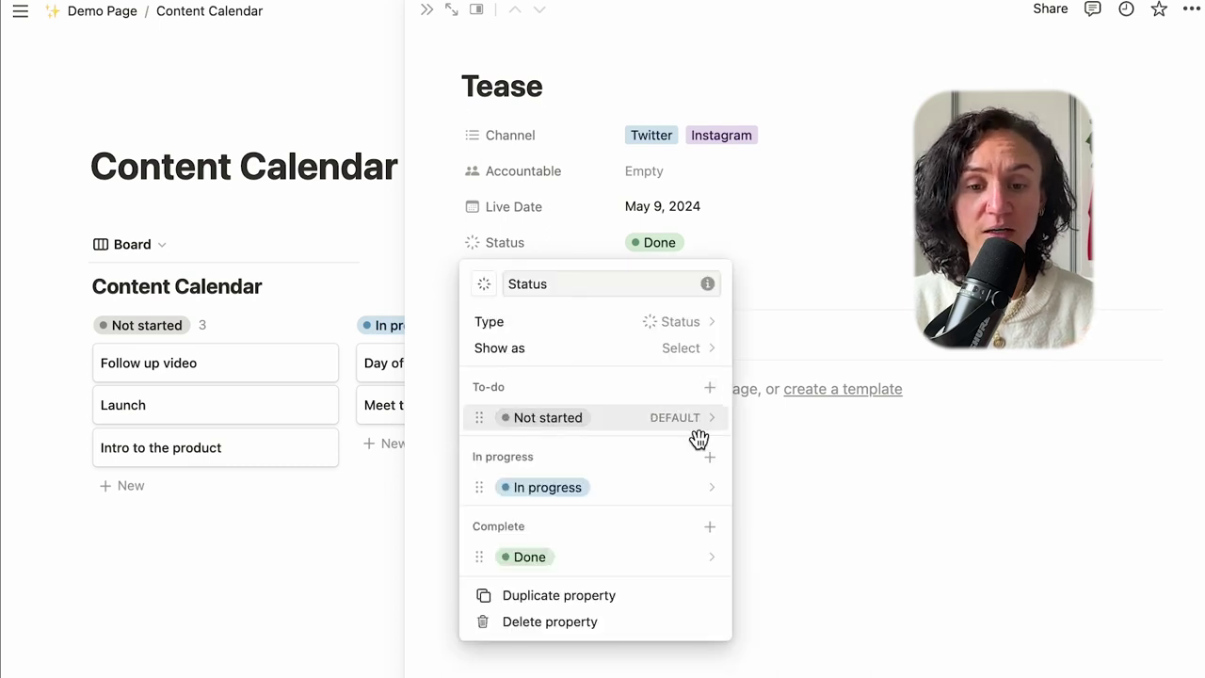
{"action": "left_click", "coordinate": [710, 526]}
{"action": "type", "text": "In review"}
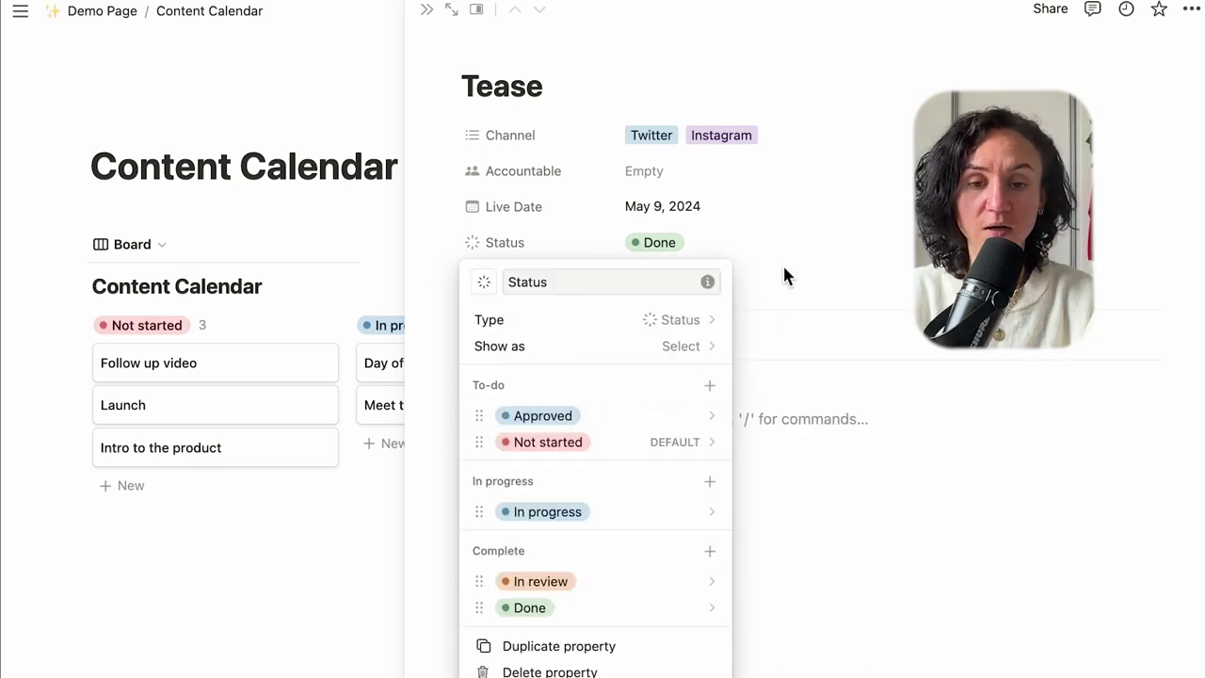
{"action": "left_click", "coordinate": [783, 272]}
{"action": "left_click", "coordinate": [428, 11]}
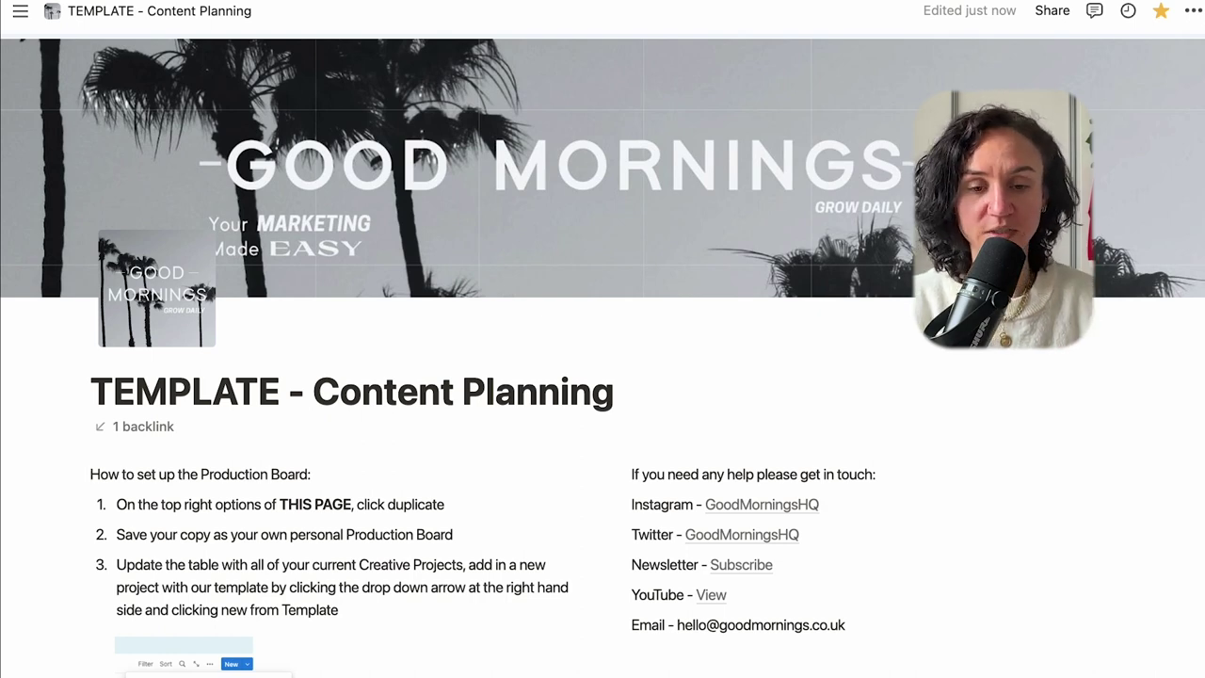
Look through the Content Planning template: the Video Content table with its unmade videos view, the Editorial Calendar and the Creative Production Board
{"action": "scroll", "coordinate": [1094, 613], "scroll_direction": "down", "scroll_amount": 10}
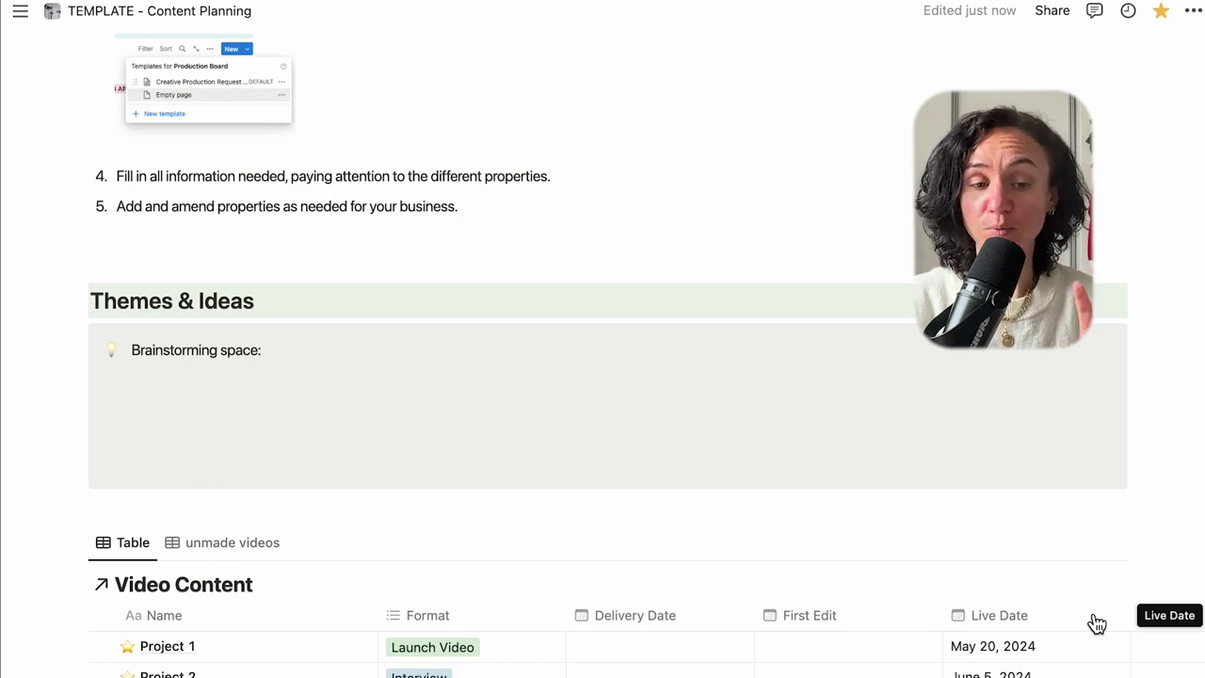
{"action": "scroll", "coordinate": [1096, 624], "scroll_direction": "down", "scroll_amount": 4}
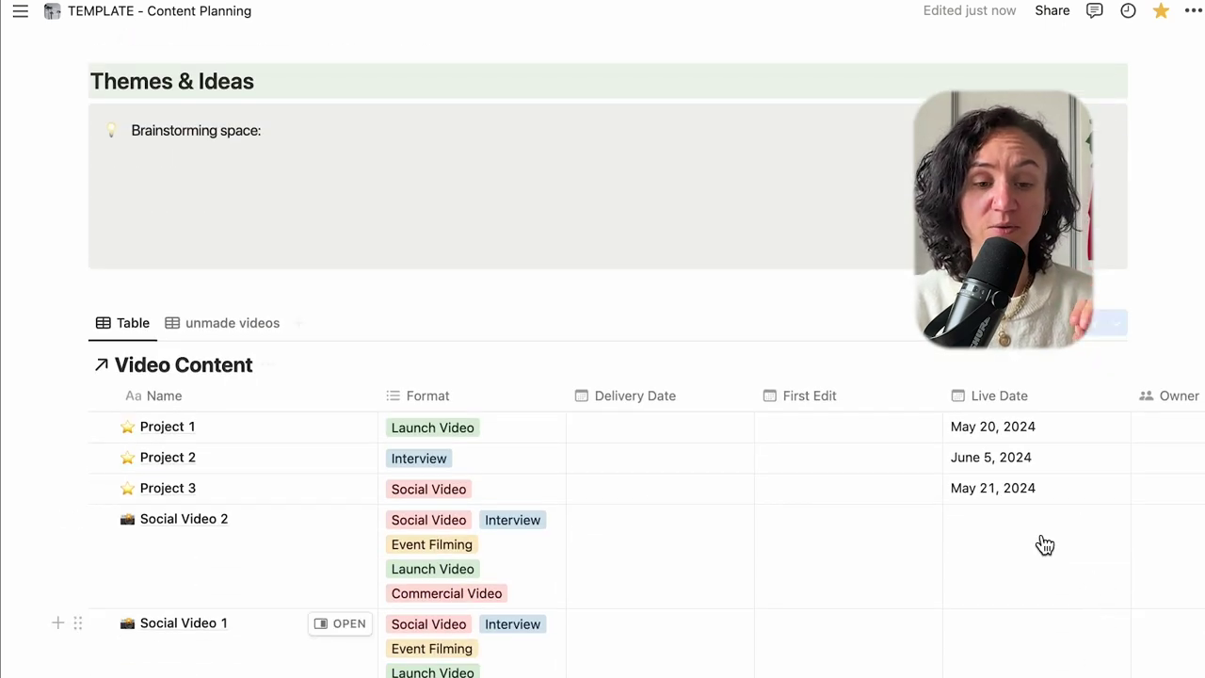
{"action": "scroll", "coordinate": [602, 424], "scroll_direction": "down", "scroll_amount": 2}
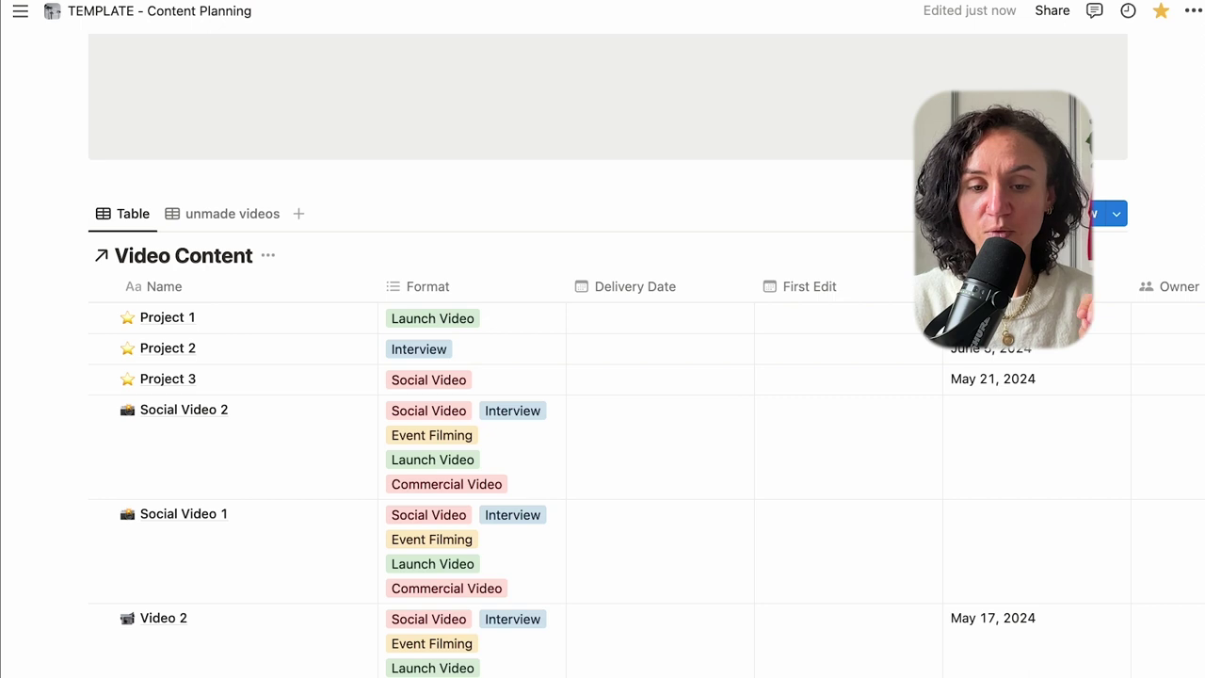
{"action": "scroll", "coordinate": [417, 310], "scroll_direction": "down", "scroll_amount": 3}
{"action": "scroll", "coordinate": [417, 310], "scroll_direction": "up", "scroll_amount": 1}
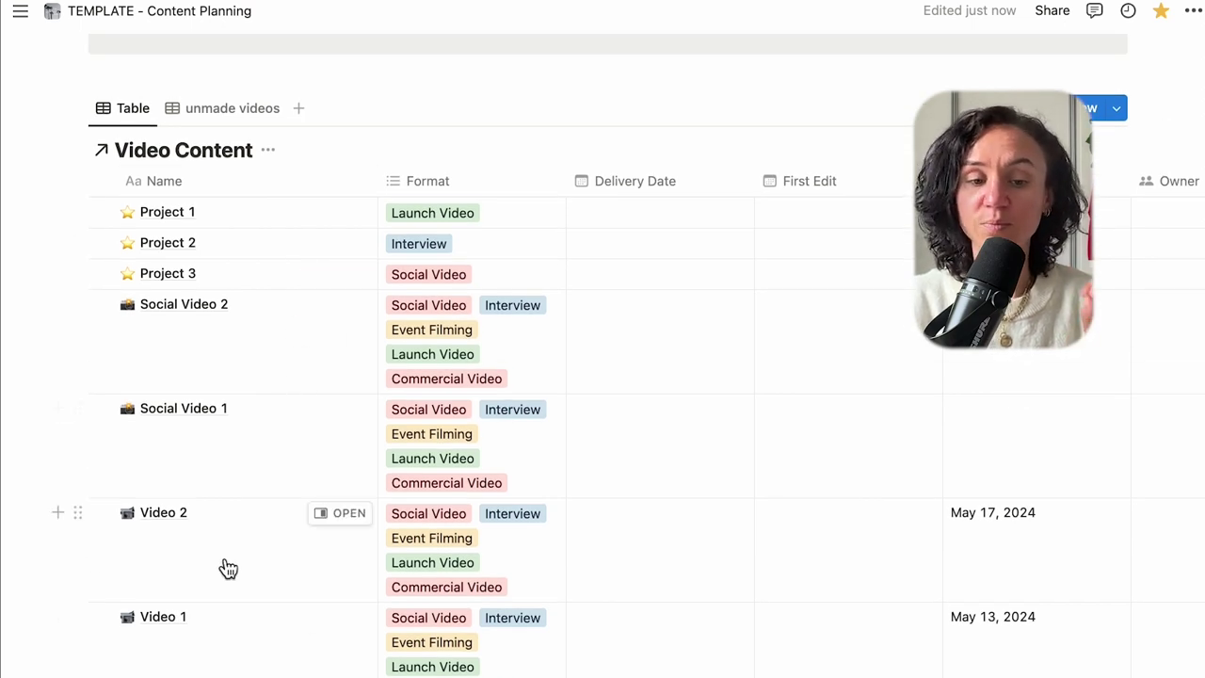
{"action": "left_click", "coordinate": [256, 113]}
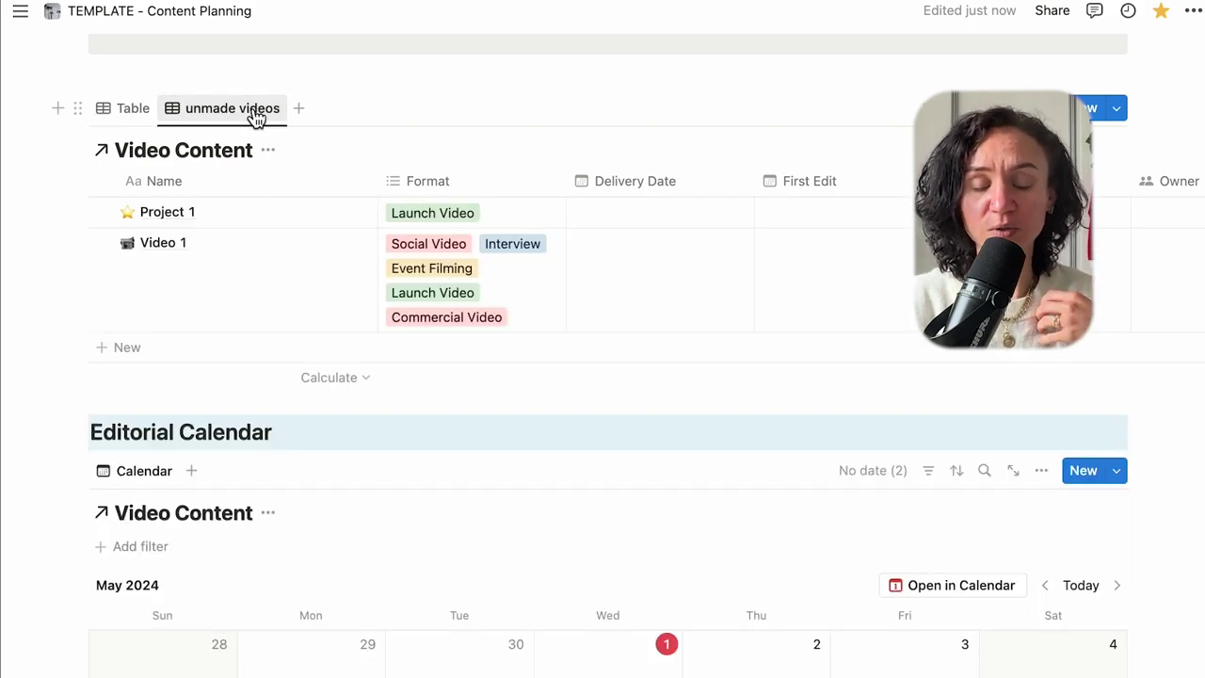
{"action": "left_click", "coordinate": [139, 111]}
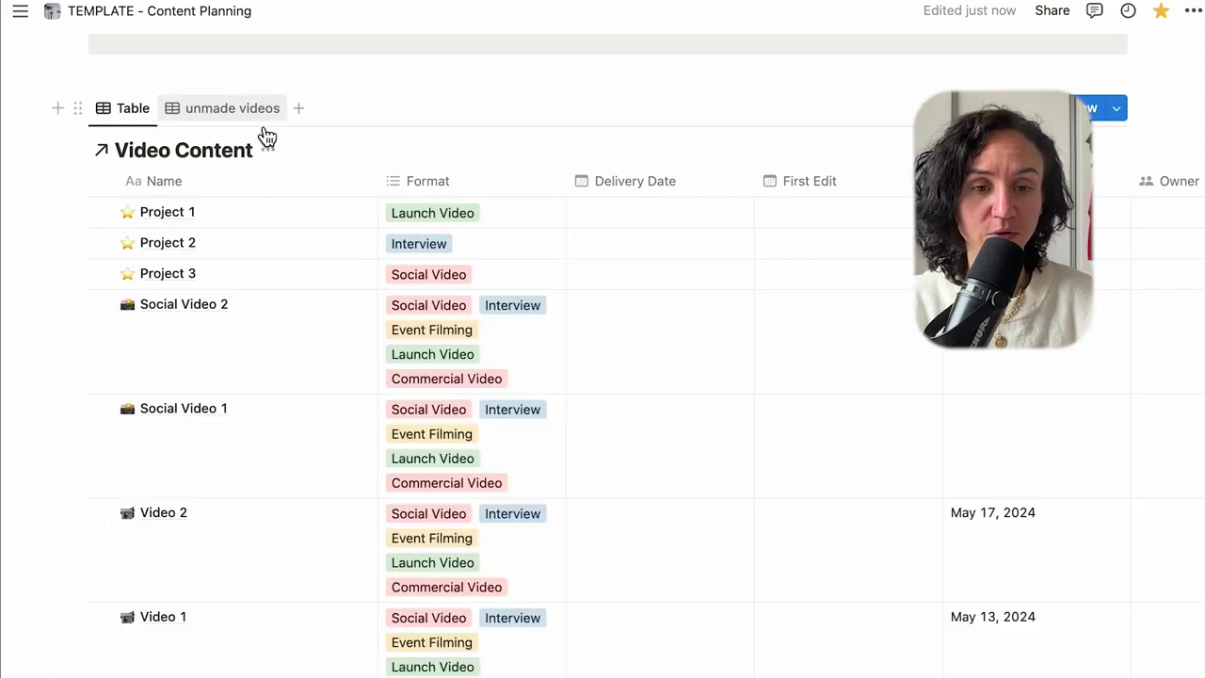
{"action": "scroll", "coordinate": [471, 443], "scroll_direction": "down", "scroll_amount": 10}
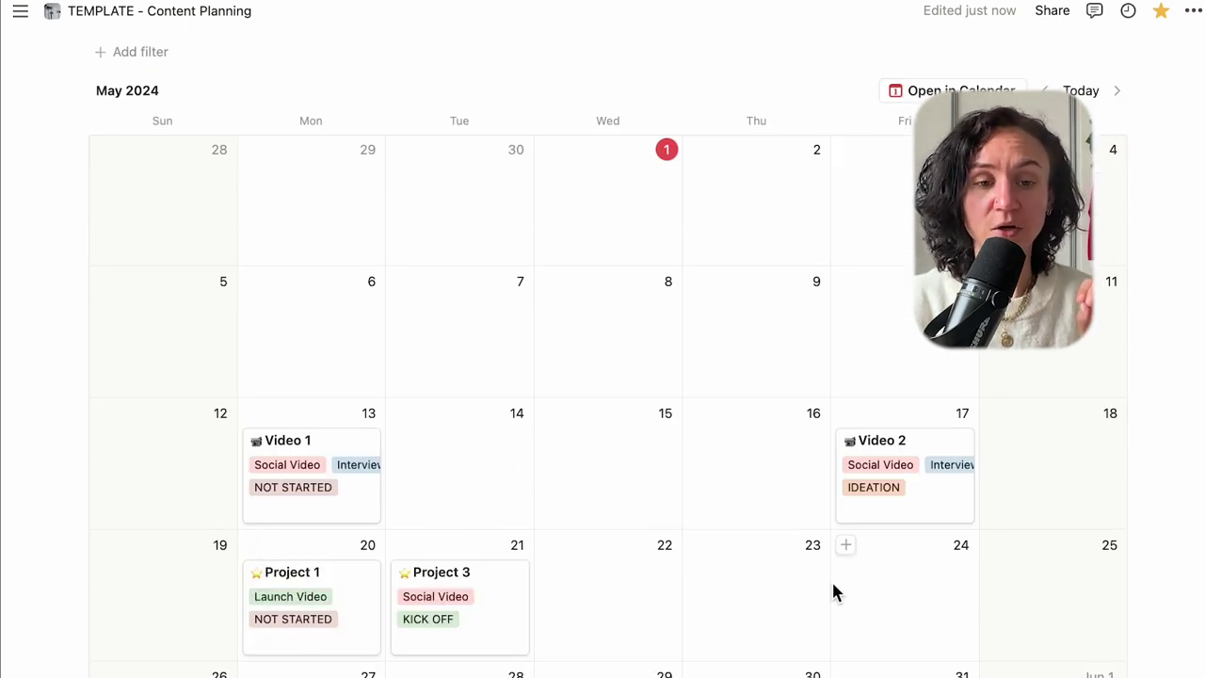
{"action": "scroll", "coordinate": [834, 593], "scroll_direction": "down", "scroll_amount": 7}
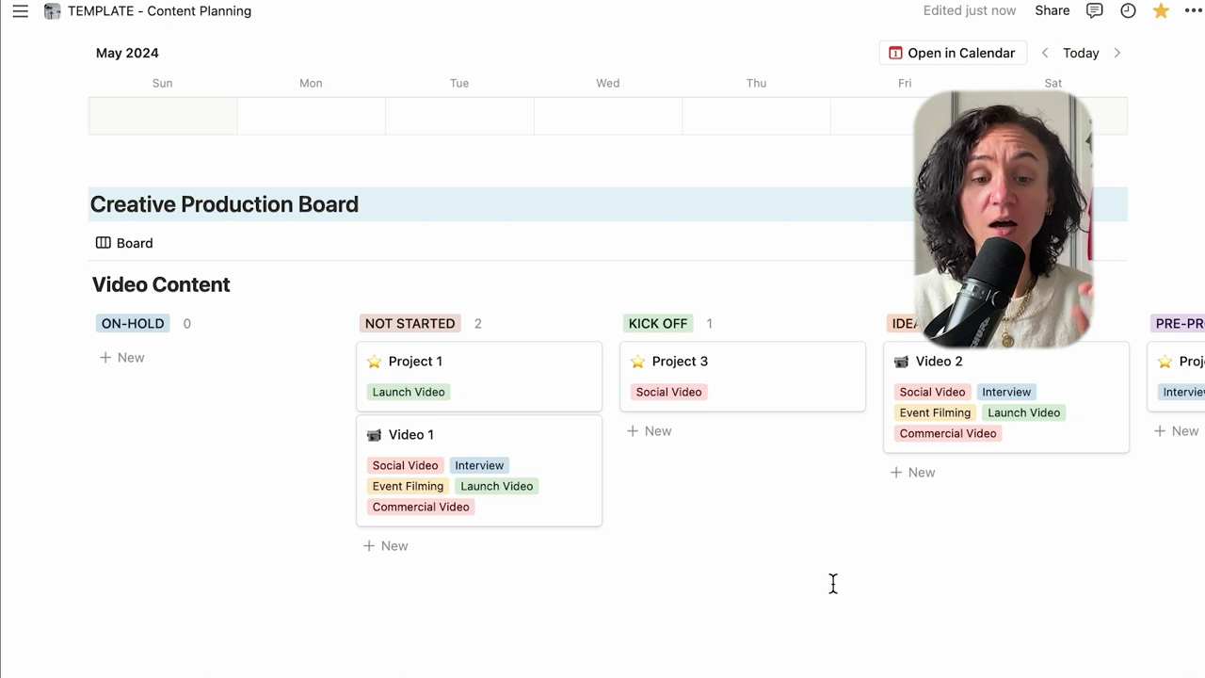
{"action": "scroll", "coordinate": [498, 455], "scroll_direction": "right", "scroll_amount": 2}
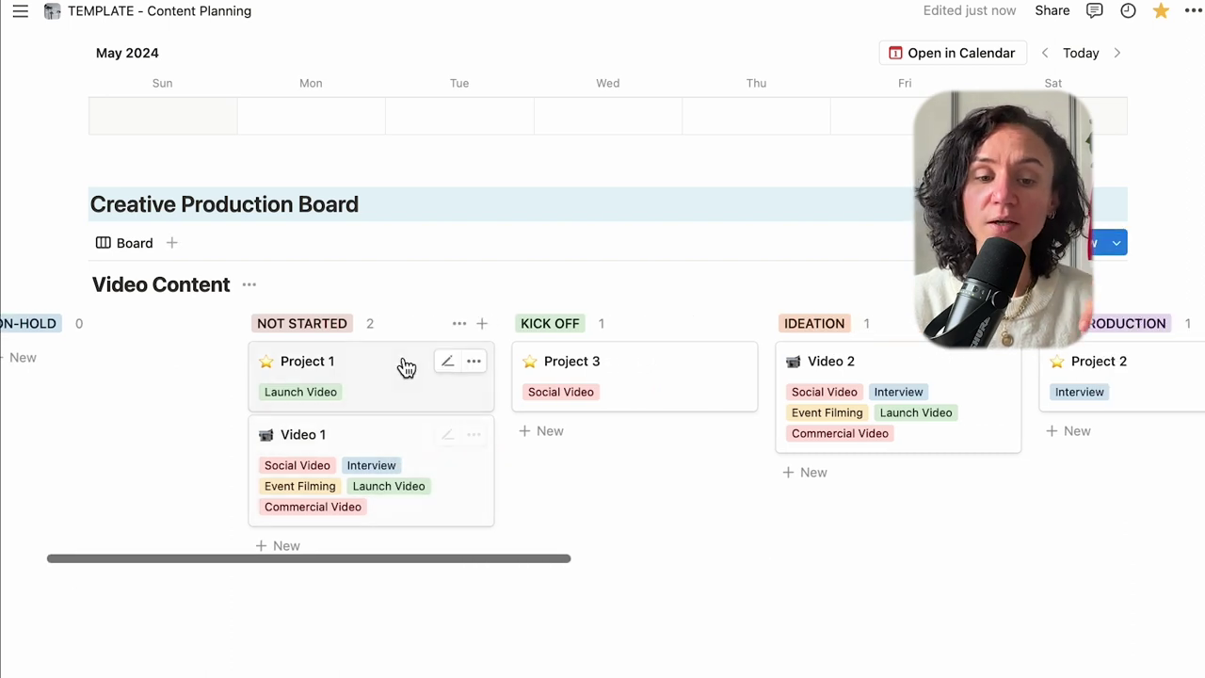
Look across the stages of the Creative Production Board, and back over the Editorial Calendar, Video Content table and Themes & Ideas section
{"action": "scroll", "coordinate": [791, 405], "scroll_direction": "right", "scroll_amount": 4}
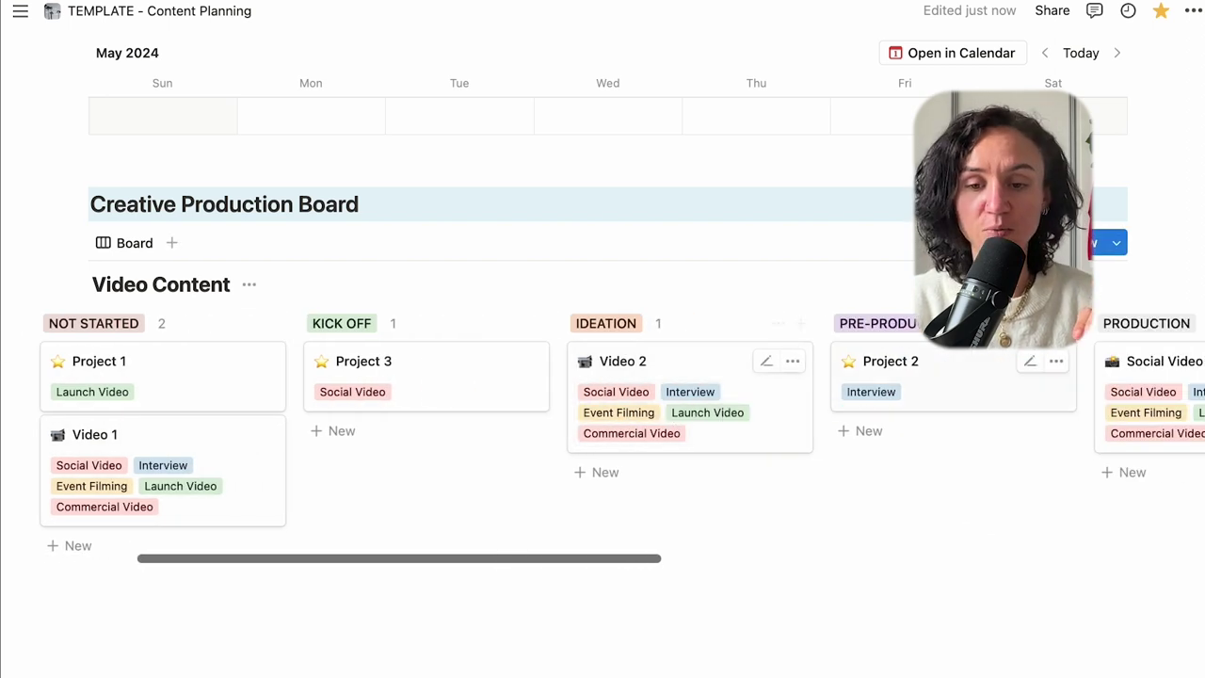
{"action": "scroll", "coordinate": [1124, 385], "scroll_direction": "right", "scroll_amount": 7}
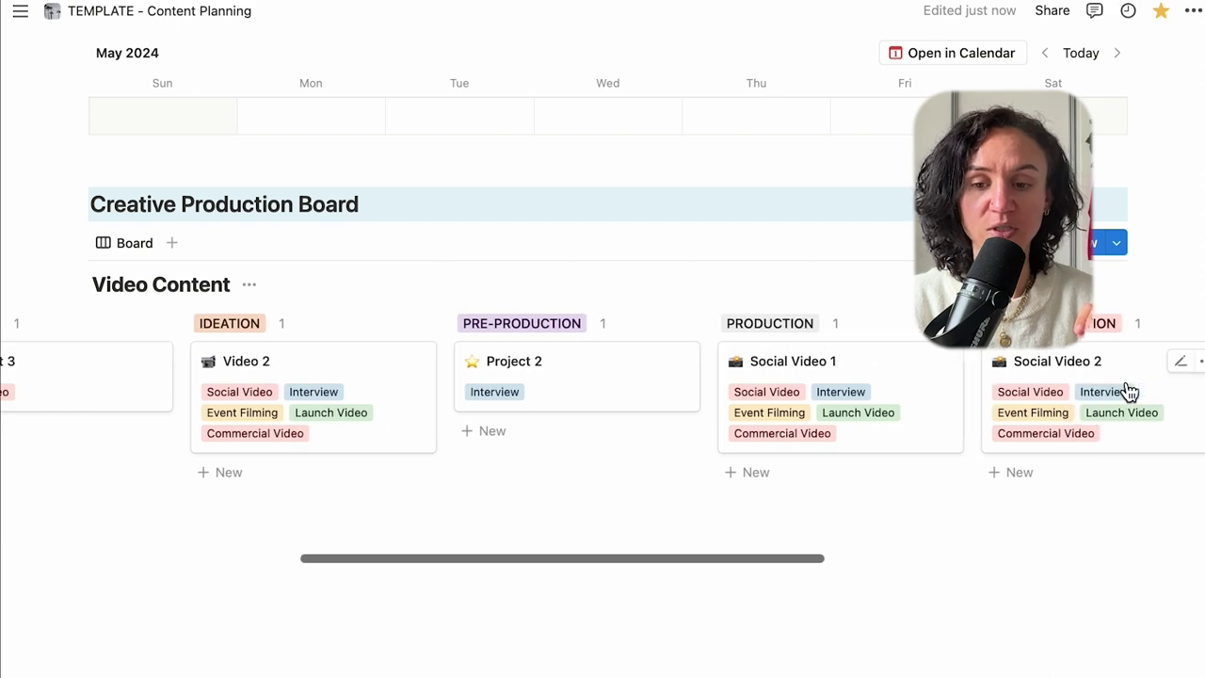
{"action": "scroll", "coordinate": [1129, 392], "scroll_direction": "left", "scroll_amount": 12}
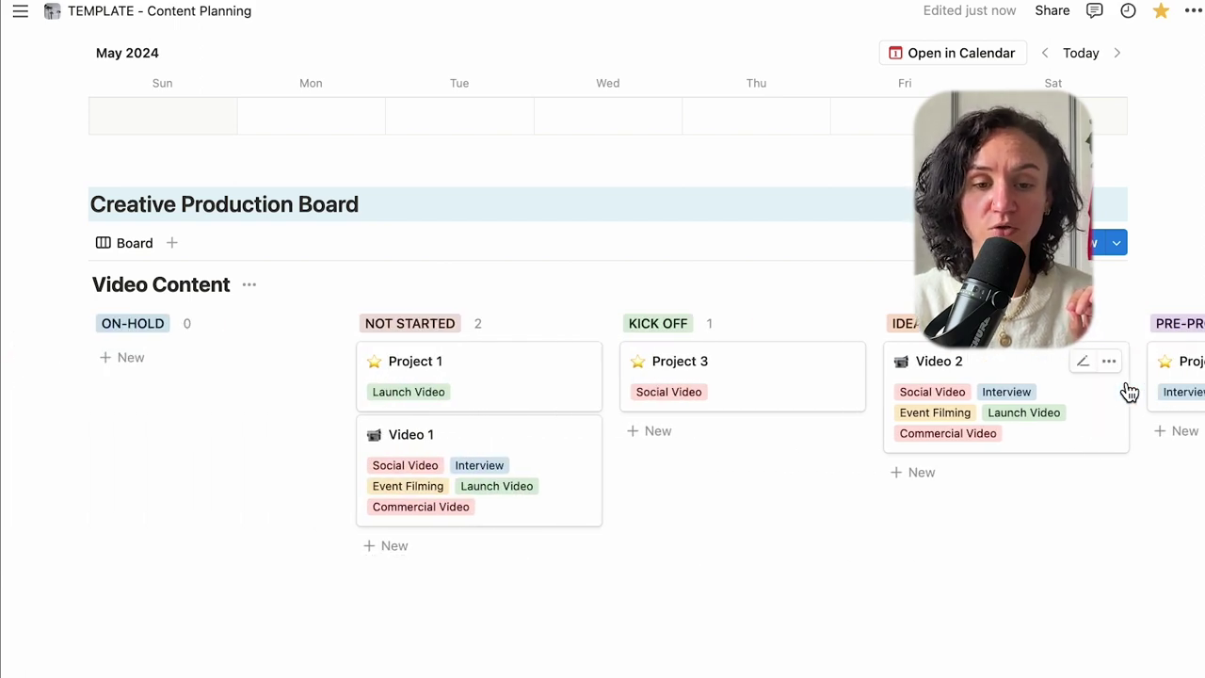
{"action": "scroll", "coordinate": [1129, 391], "scroll_direction": "up", "scroll_amount": 10}
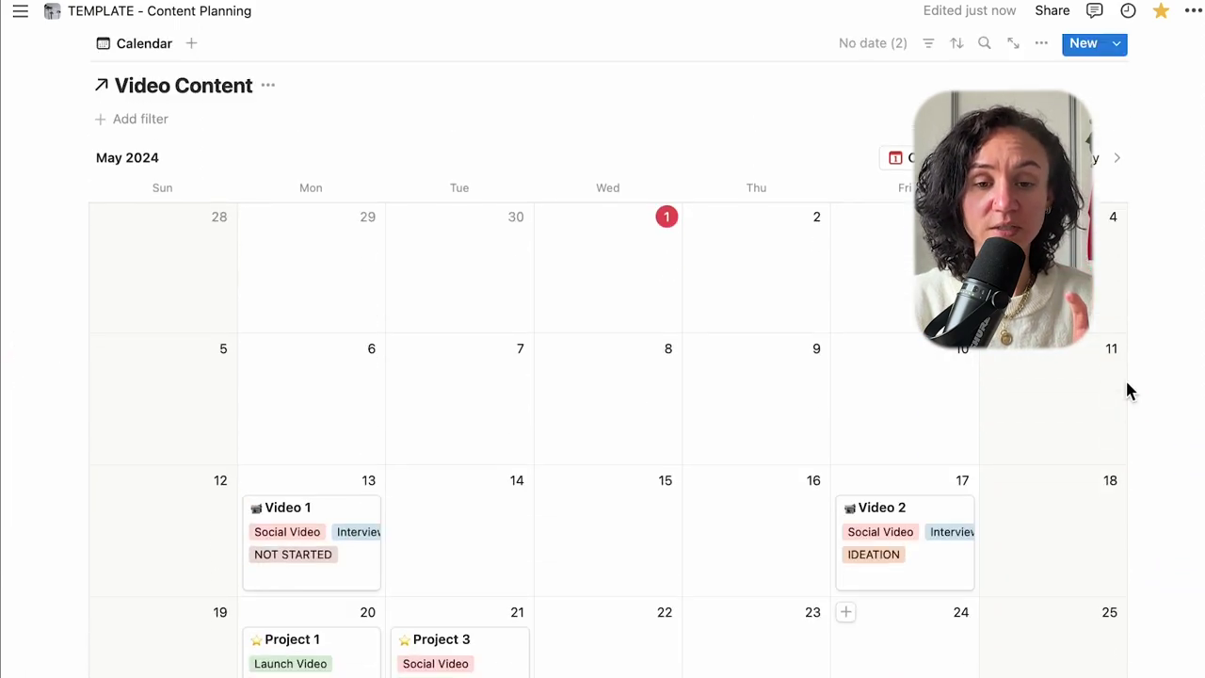
{"action": "scroll", "coordinate": [1130, 392], "scroll_direction": "up", "scroll_amount": 10}
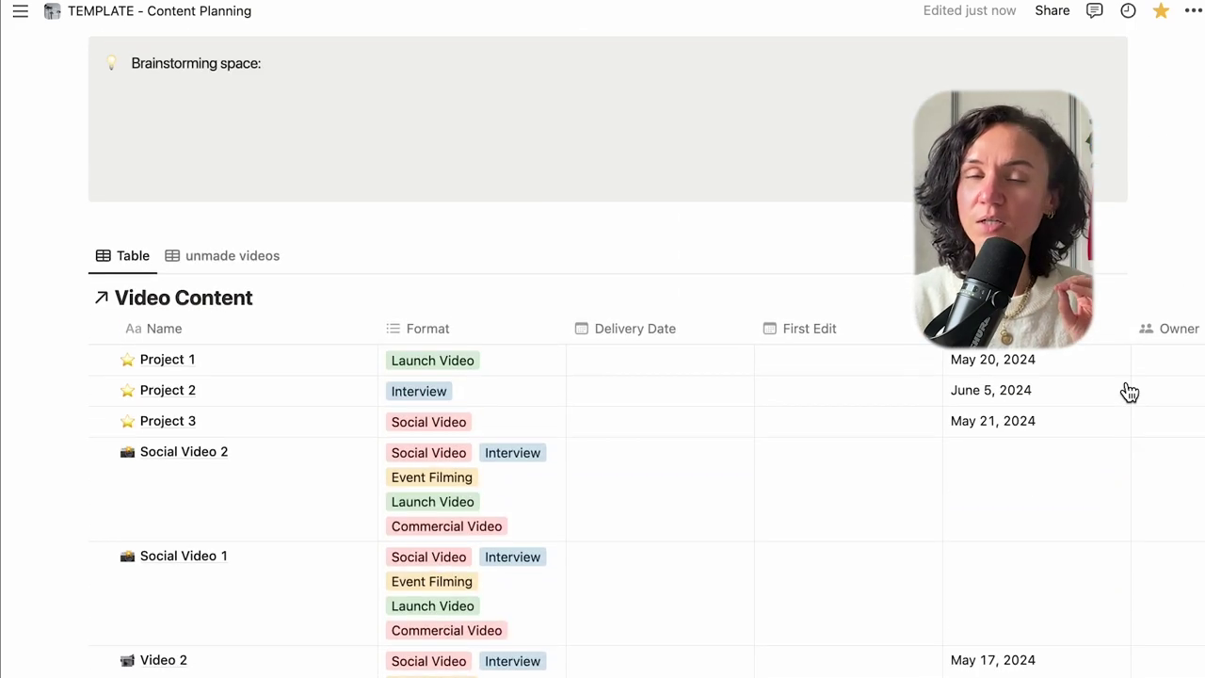
{"action": "scroll", "coordinate": [1130, 391], "scroll_direction": "up", "scroll_amount": 5}
{"action": "scroll", "coordinate": [1125, 382], "scroll_direction": "down", "scroll_amount": 2}
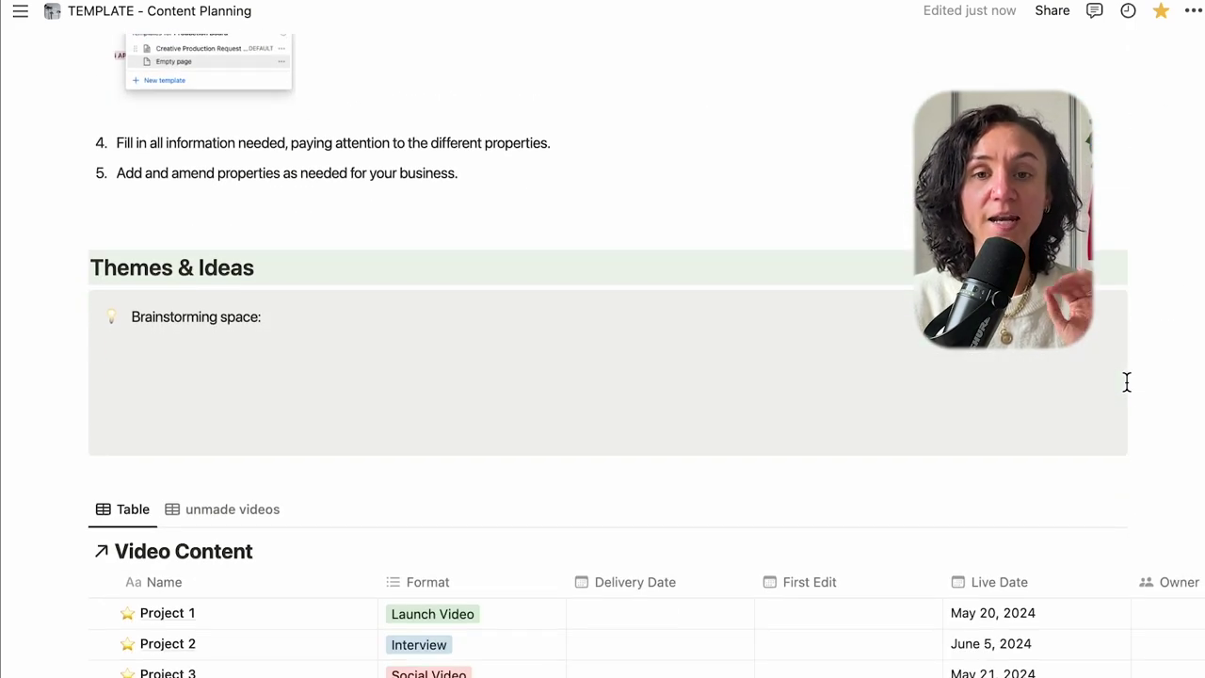
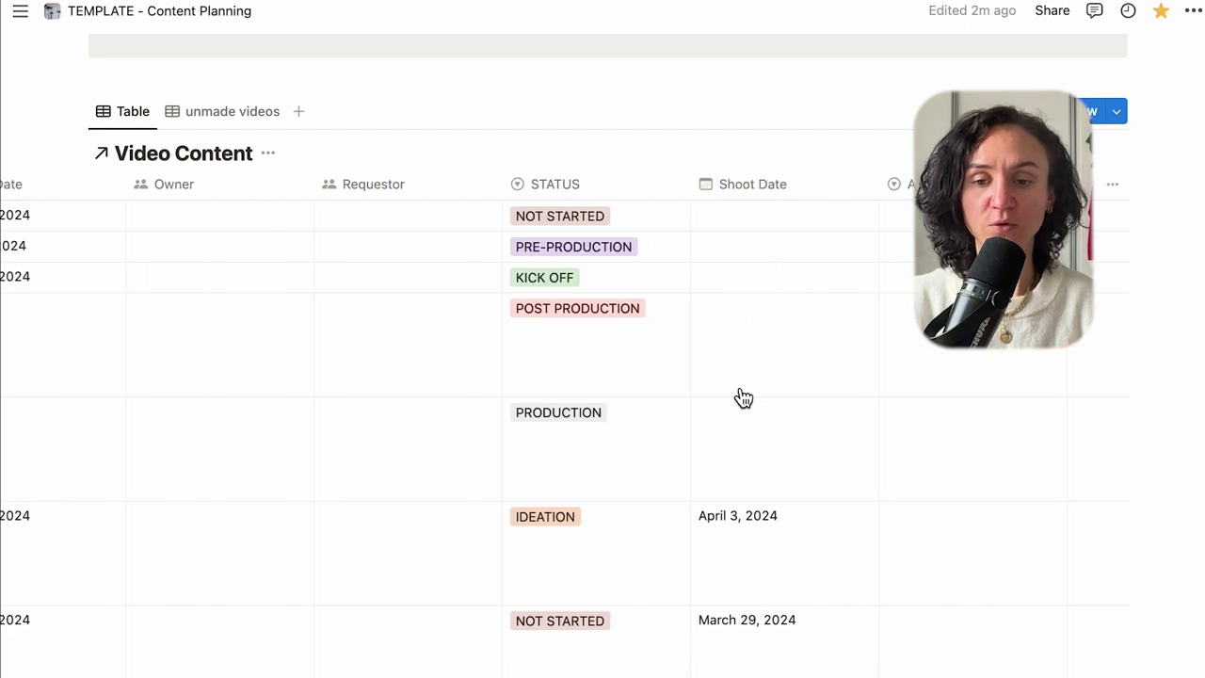
Move the Approved column in front of Name in the Video Content table, and set Approved to YES for Project 1 and NO for Project 2
{"action": "left_click_drag", "start_coordinate": [1036, 183], "coordinate": [201, 194]}
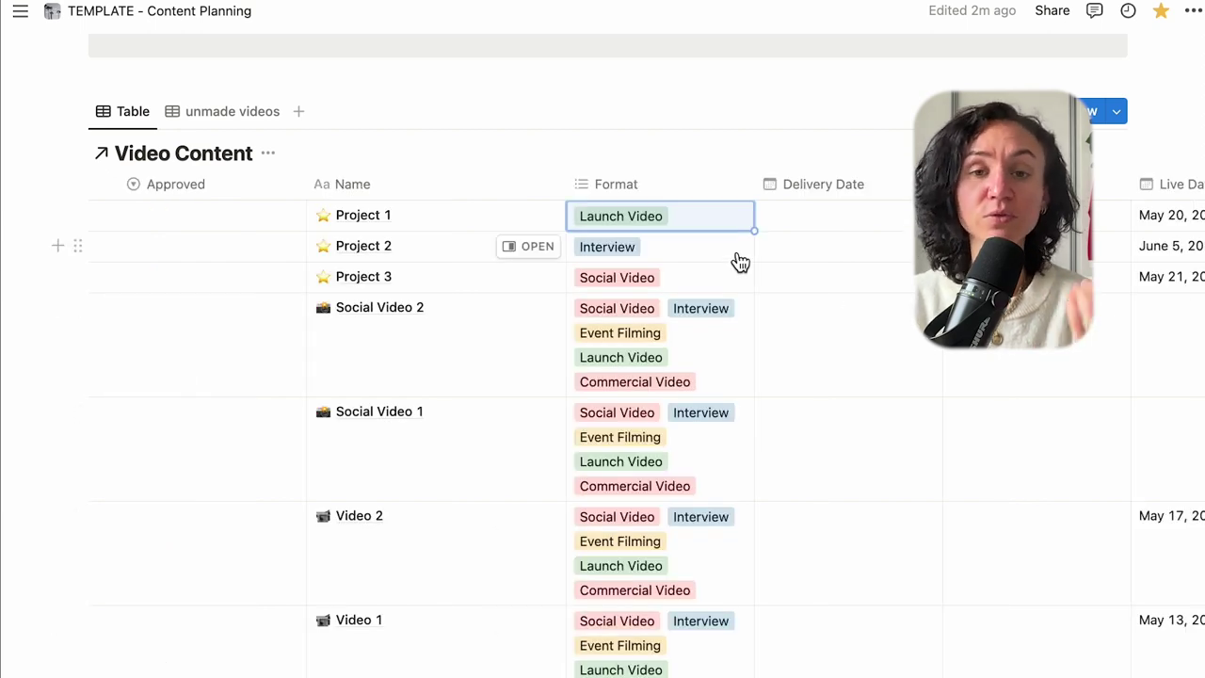
{"action": "left_click", "coordinate": [181, 224]}
{"action": "left_click", "coordinate": [168, 275]}
{"action": "left_click", "coordinate": [171, 355]}
{"action": "left_click", "coordinate": [166, 255]}
{"action": "left_click", "coordinate": [160, 249]}
{"action": "left_click", "coordinate": [168, 334]}
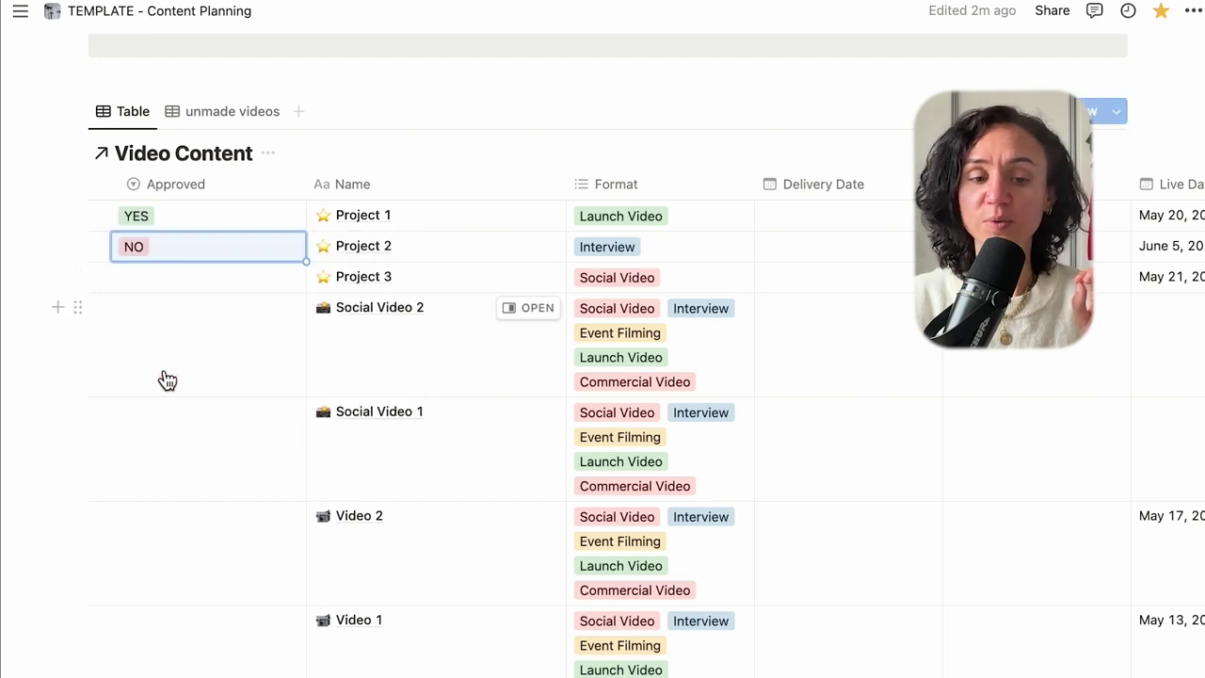
Set Approved to YES for Project 3 and NO for Social Video 2 in the Video Content table
{"action": "left_click", "coordinate": [161, 360]}
{"action": "left_click", "coordinate": [165, 273]}
{"action": "left_click", "coordinate": [148, 279]}
{"action": "left_click", "coordinate": [169, 339]}
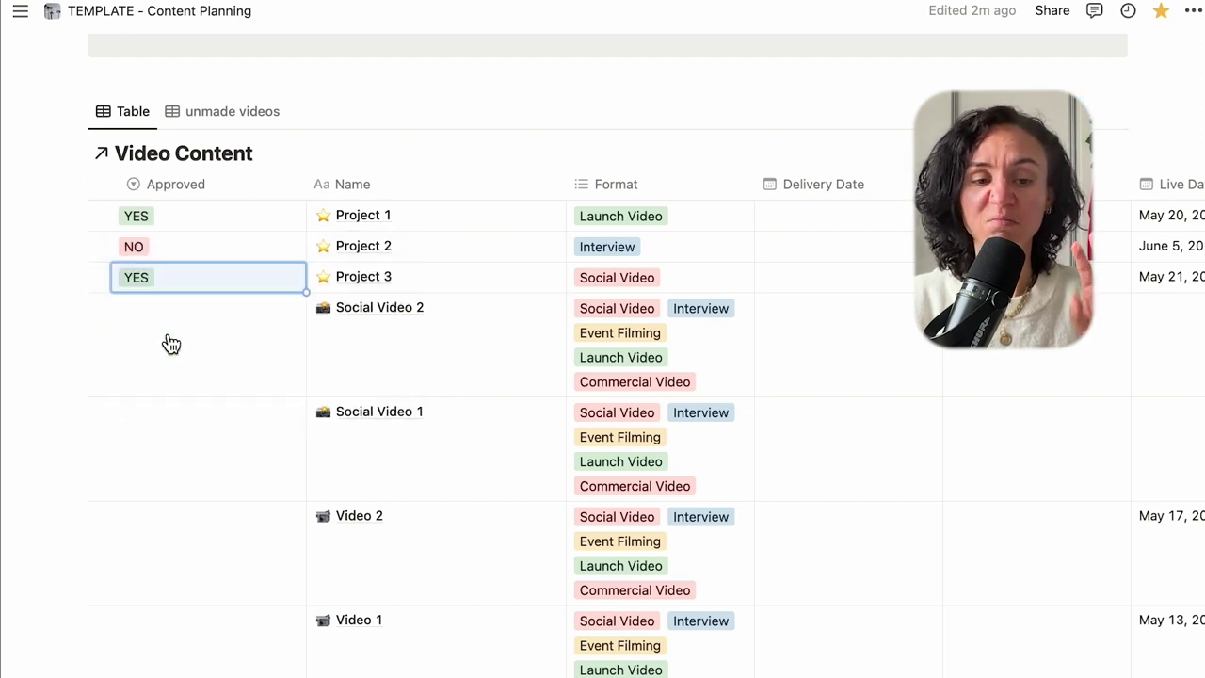
{"action": "left_click", "coordinate": [170, 342]}
{"action": "left_click", "coordinate": [162, 399]}
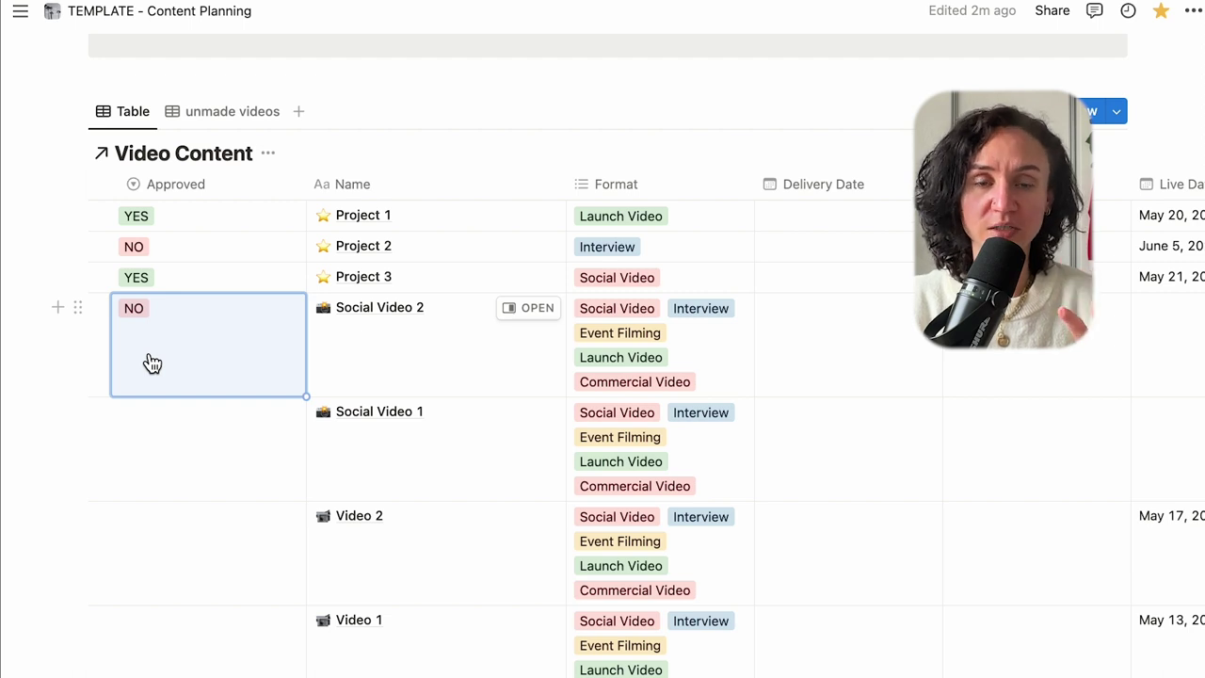
Add another table view of Video Content and filter it to items whose Approved value is YES
{"action": "left_click", "coordinate": [299, 111]}
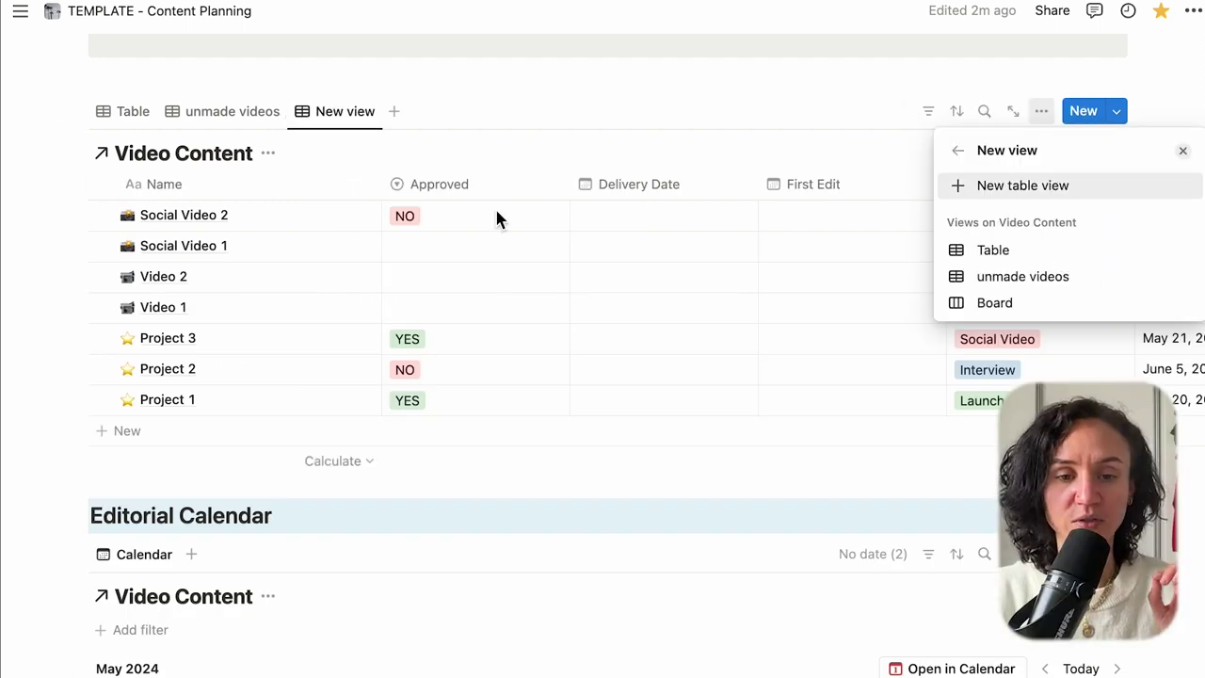
{"action": "left_click", "coordinate": [439, 92]}
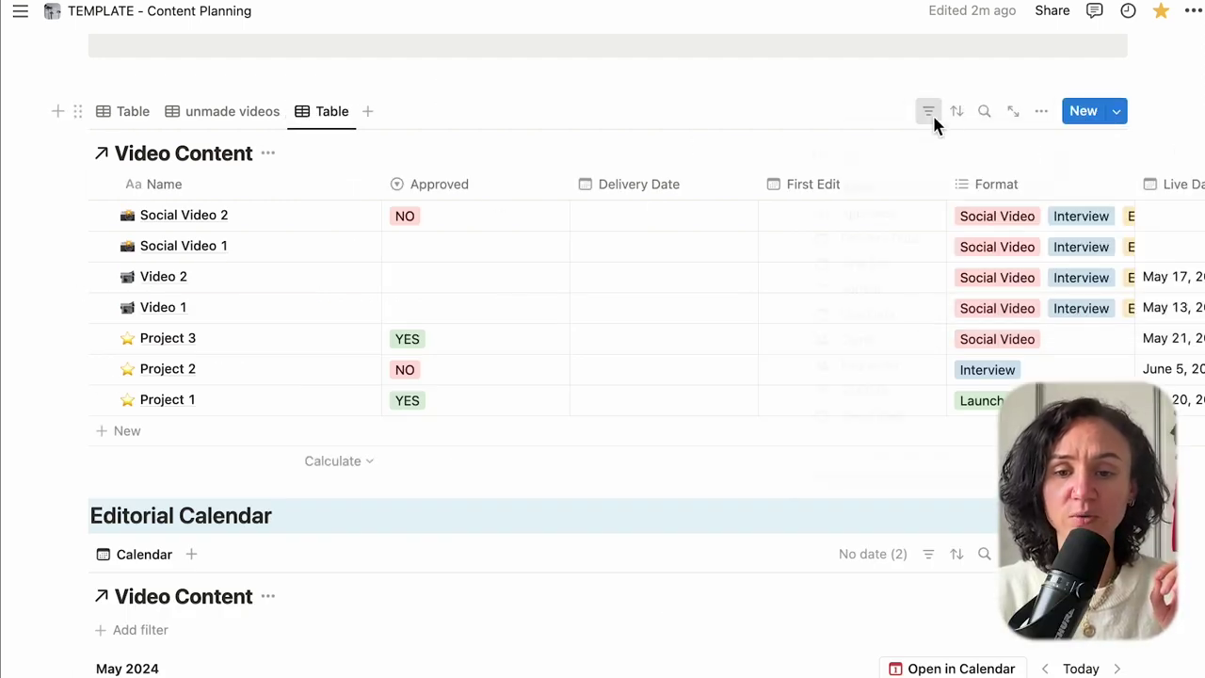
{"action": "left_click", "coordinate": [932, 113]}
{"action": "left_click", "coordinate": [861, 218]}
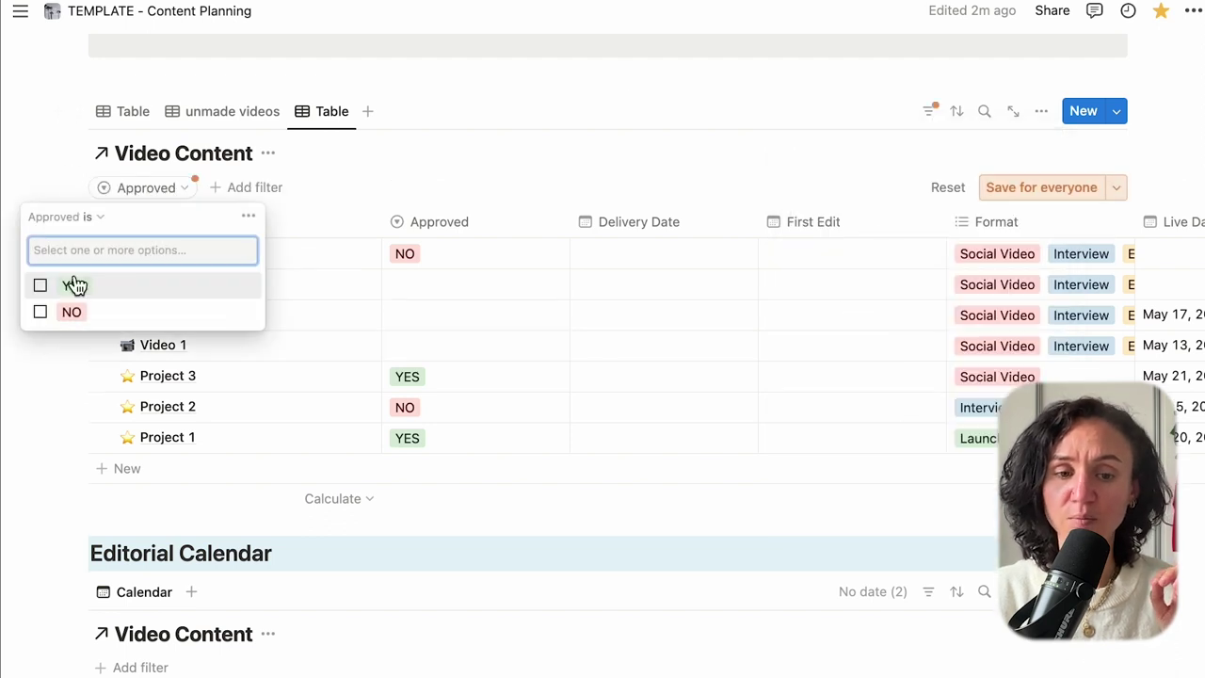
{"action": "left_click", "coordinate": [39, 285]}
{"action": "left_click", "coordinate": [546, 105]}
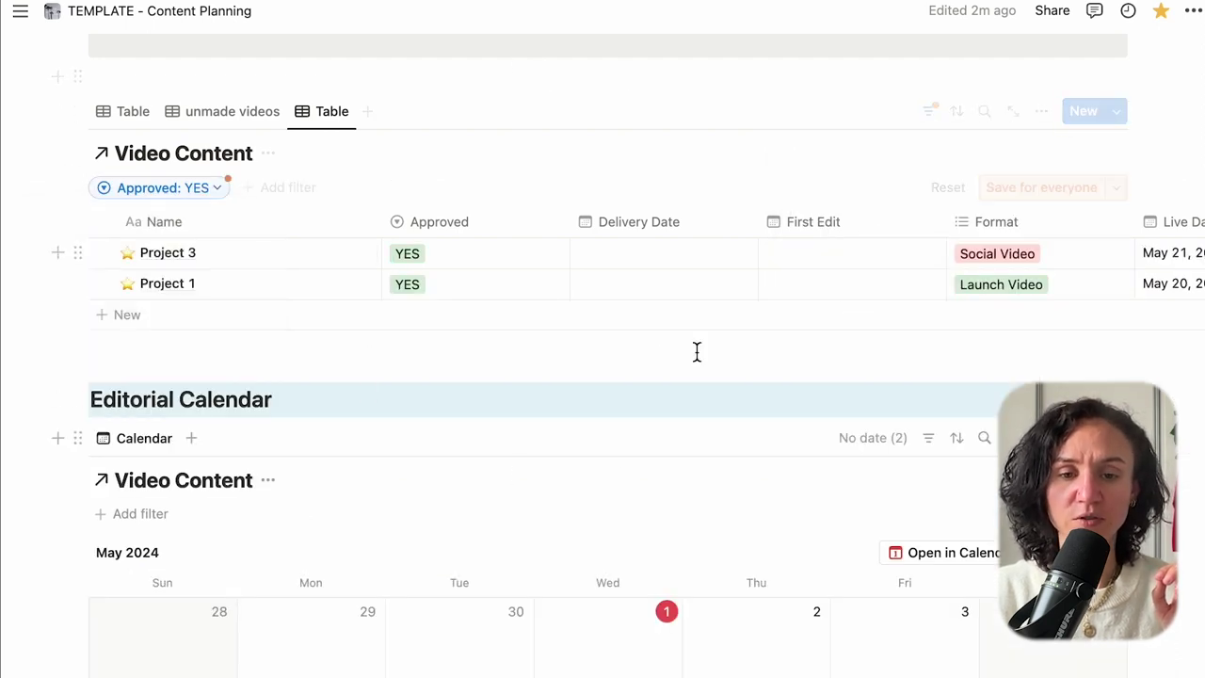
Filter the Editorial Calendar to items whose Approved value is YES
{"action": "scroll", "coordinate": [447, 376], "scroll_direction": "up", "scroll_amount": 1}
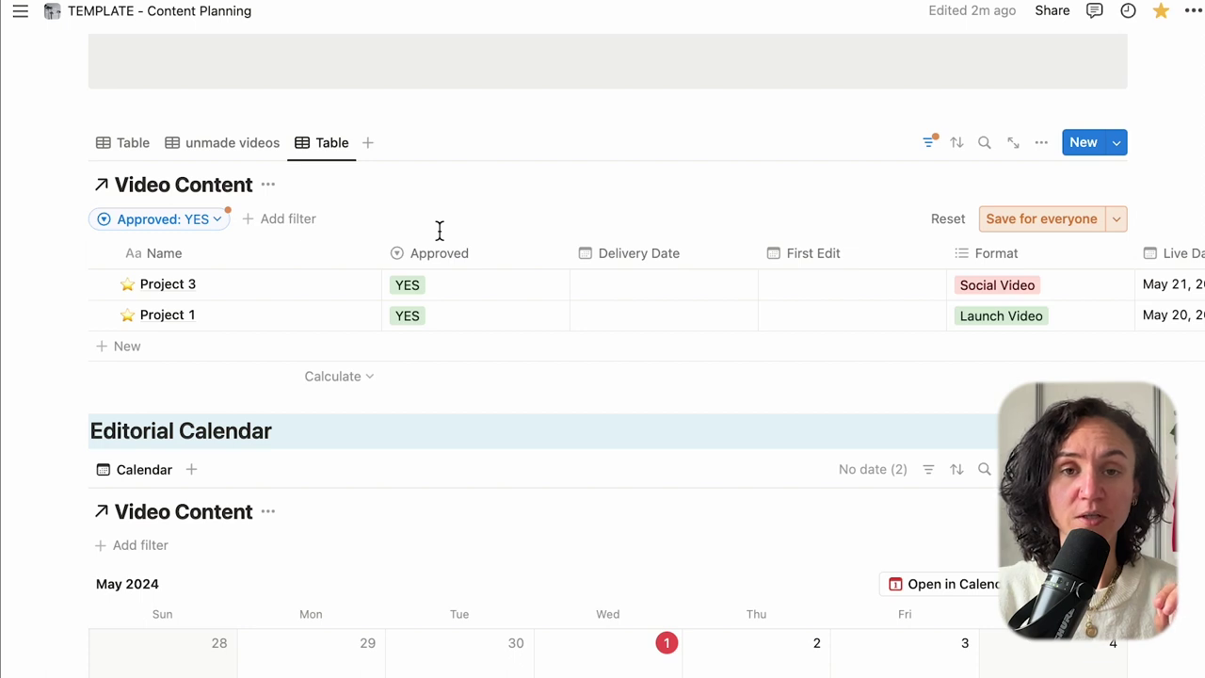
{"action": "scroll", "coordinate": [439, 230], "scroll_direction": "up", "scroll_amount": 4}
{"action": "scroll", "coordinate": [439, 231], "scroll_direction": "up", "scroll_amount": 2}
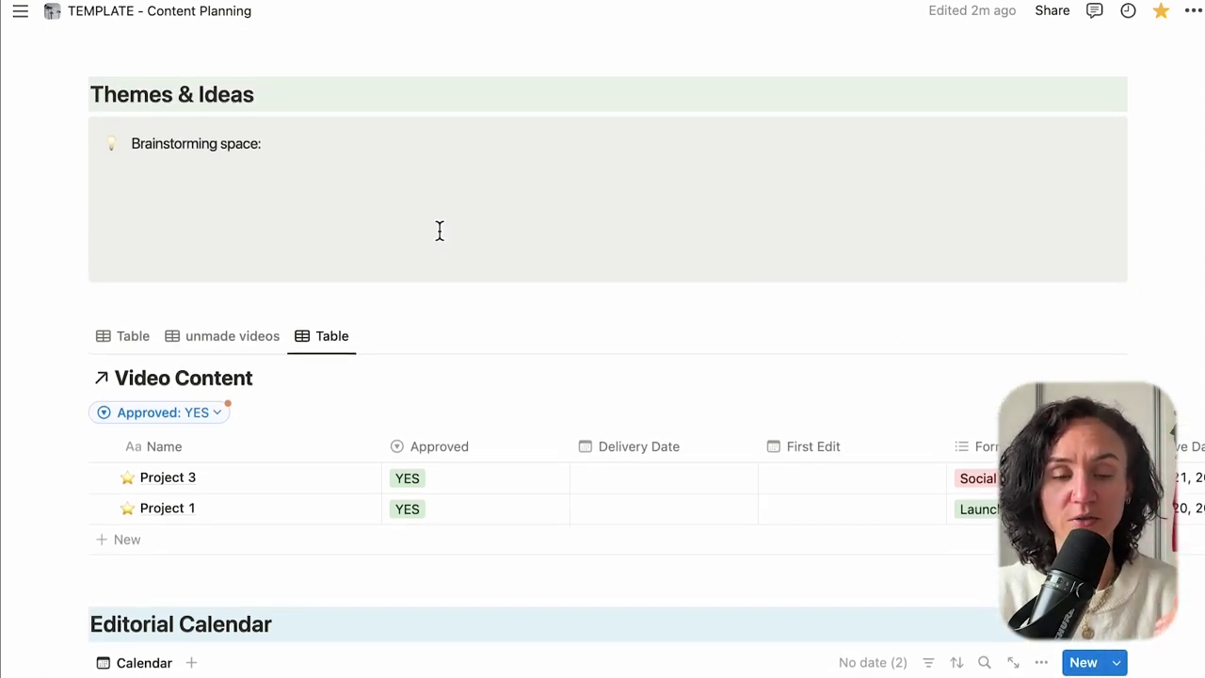
{"action": "scroll", "coordinate": [439, 230], "scroll_direction": "down", "scroll_amount": 1}
{"action": "scroll", "coordinate": [439, 231], "scroll_direction": "down", "scroll_amount": 10}
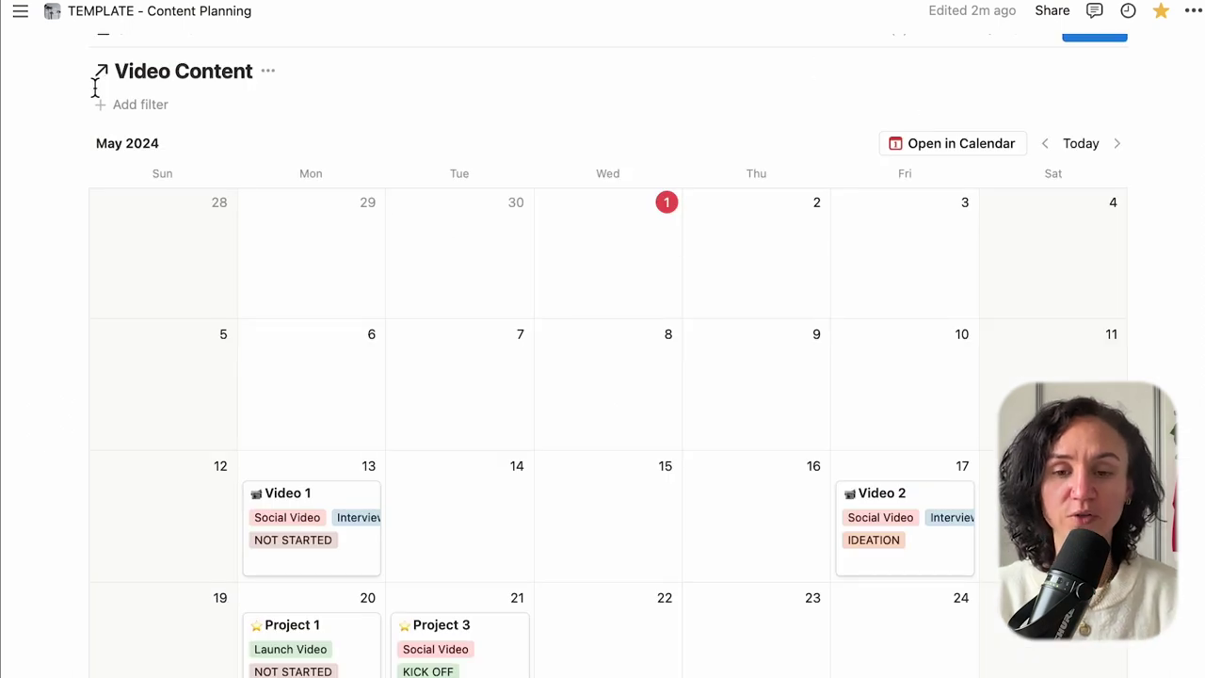
{"action": "left_click", "coordinate": [123, 104]}
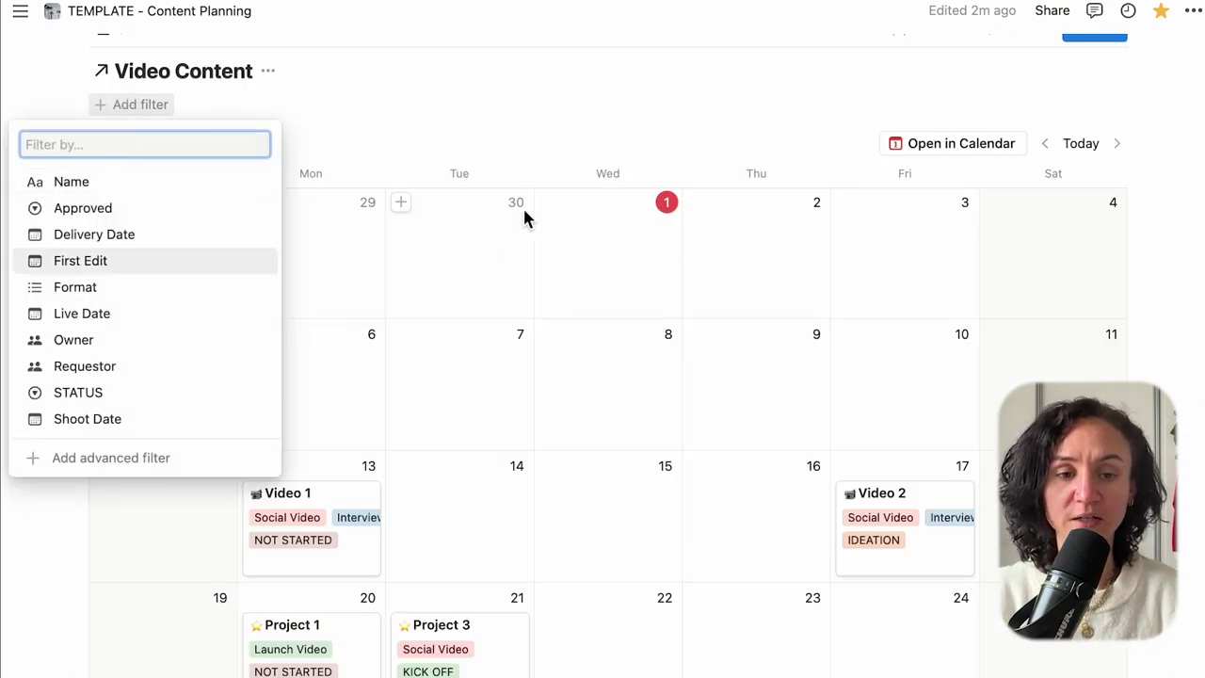
{"action": "left_click", "coordinate": [81, 207]}
{"action": "key", "text": "Return"}
{"action": "left_click", "coordinate": [731, 264]}
{"action": "scroll", "coordinate": [767, 473], "scroll_direction": "down", "scroll_amount": 3}
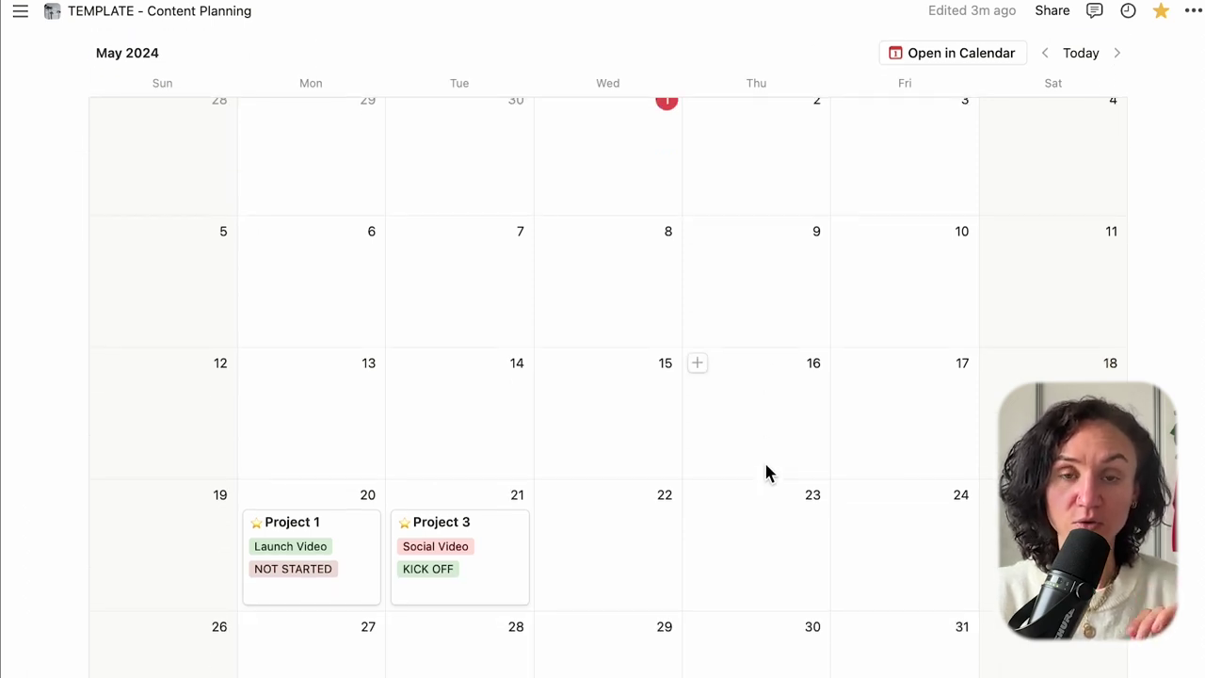
Open Project 3 from the Editorial Calendar, look through its properties and project brief sections, and close it again
{"action": "scroll", "coordinate": [765, 466], "scroll_direction": "up", "scroll_amount": 1}
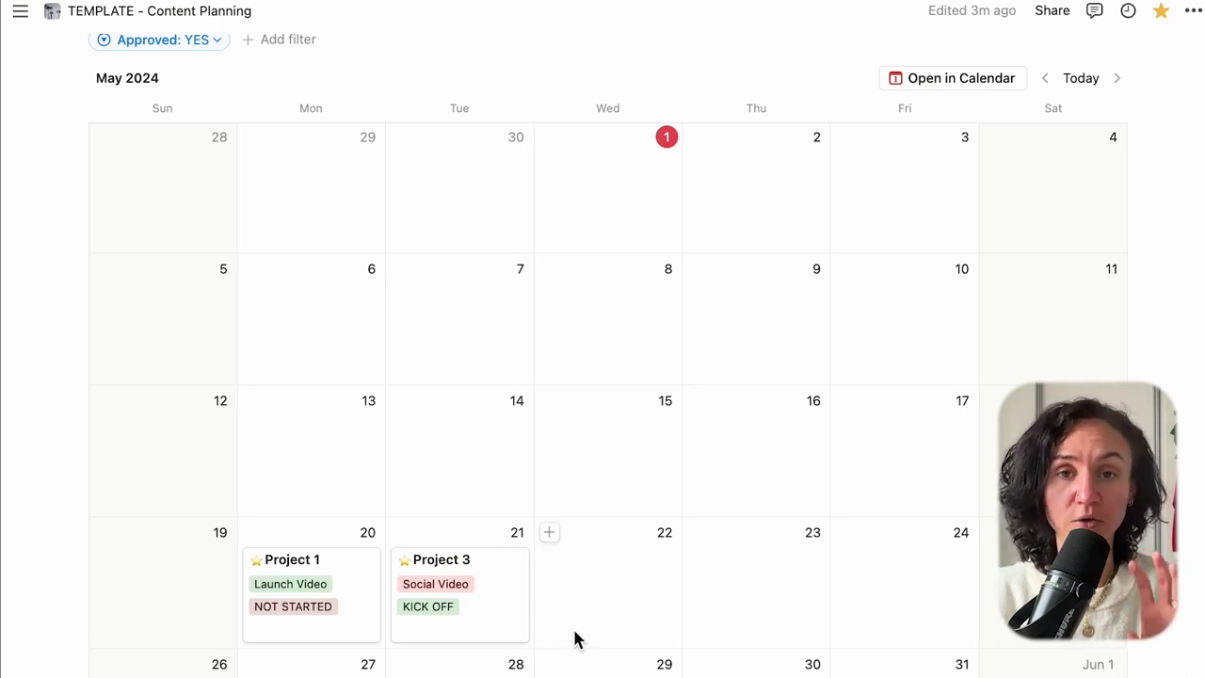
{"action": "left_click", "coordinate": [504, 607]}
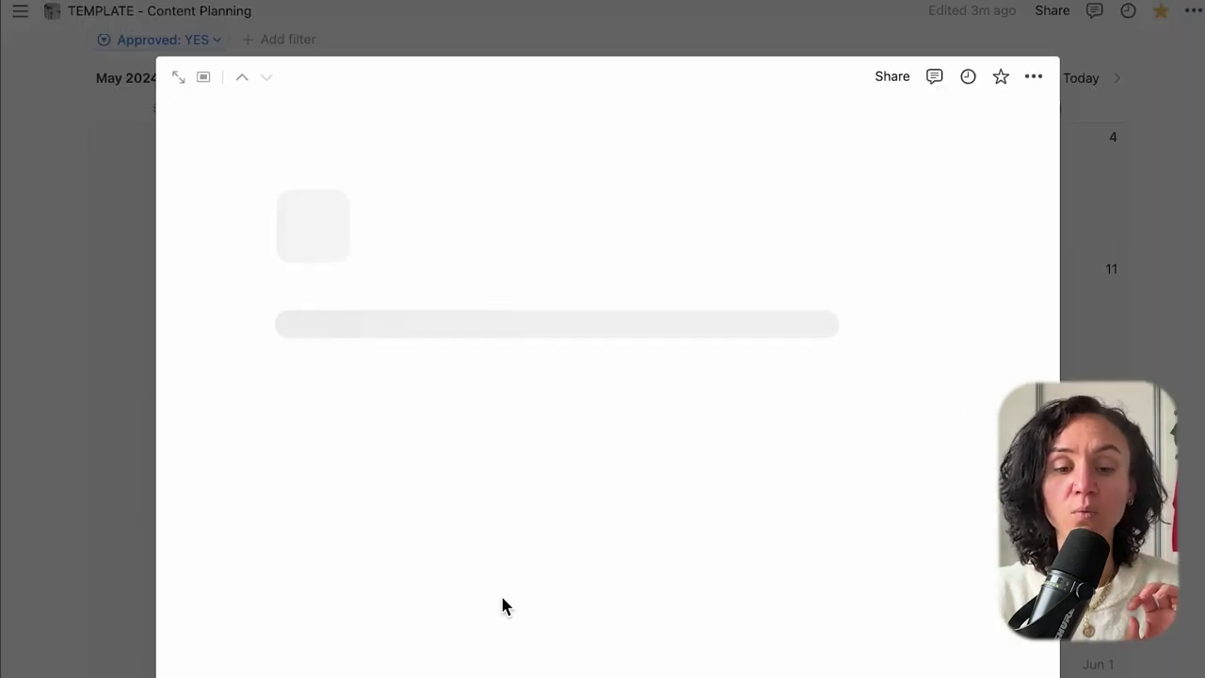
{"action": "scroll", "coordinate": [476, 585], "scroll_direction": "down", "scroll_amount": 3}
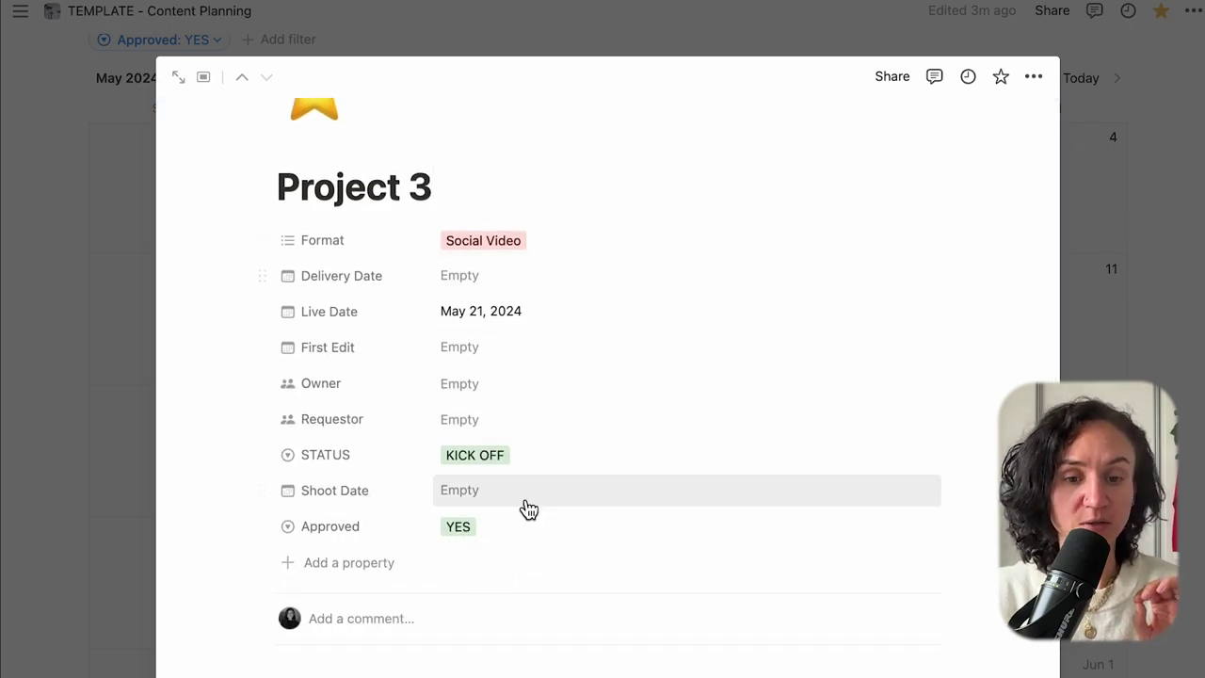
{"action": "scroll", "coordinate": [525, 503], "scroll_direction": "down", "scroll_amount": 7}
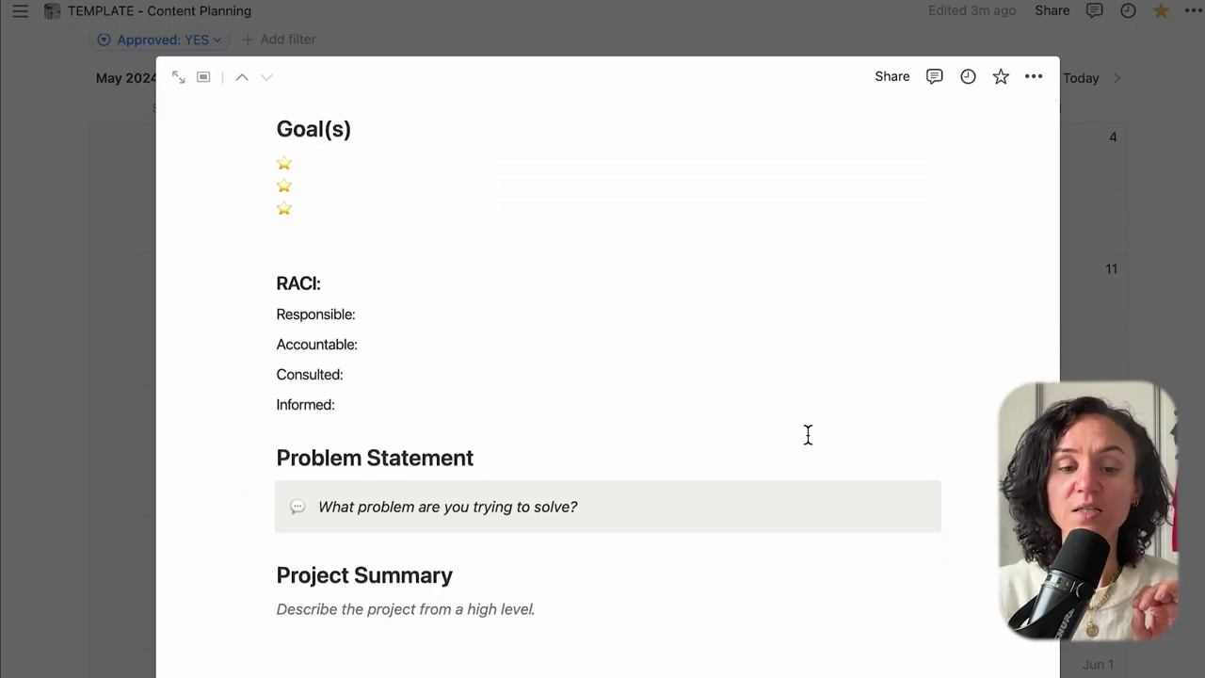
{"action": "left_click", "coordinate": [1164, 255]}
{"action": "scroll", "coordinate": [576, 527], "scroll_direction": "down", "scroll_amount": 1}
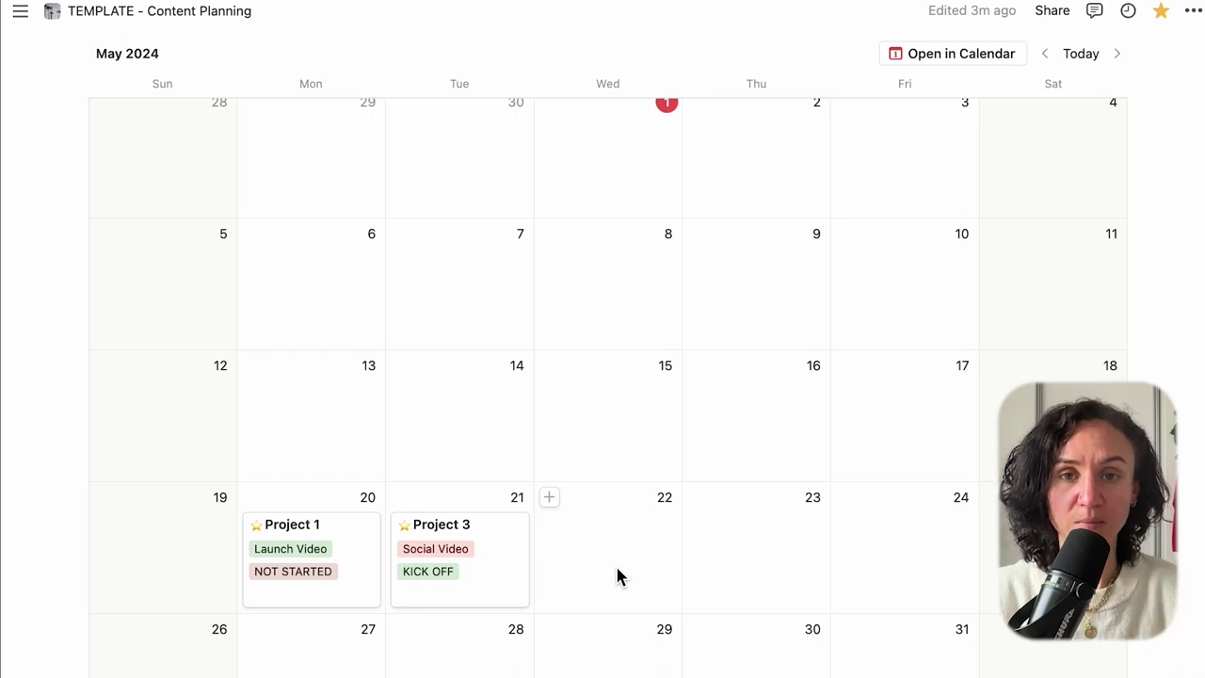
Move Project 1 to May 13 and Project 3 to May 14 in the Editorial Calendar, and add a New Content entry on May 15
{"action": "left_click_drag", "start_coordinate": [366, 557], "coordinate": [364, 414]}
{"action": "left_click_drag", "start_coordinate": [492, 546], "coordinate": [499, 438]}
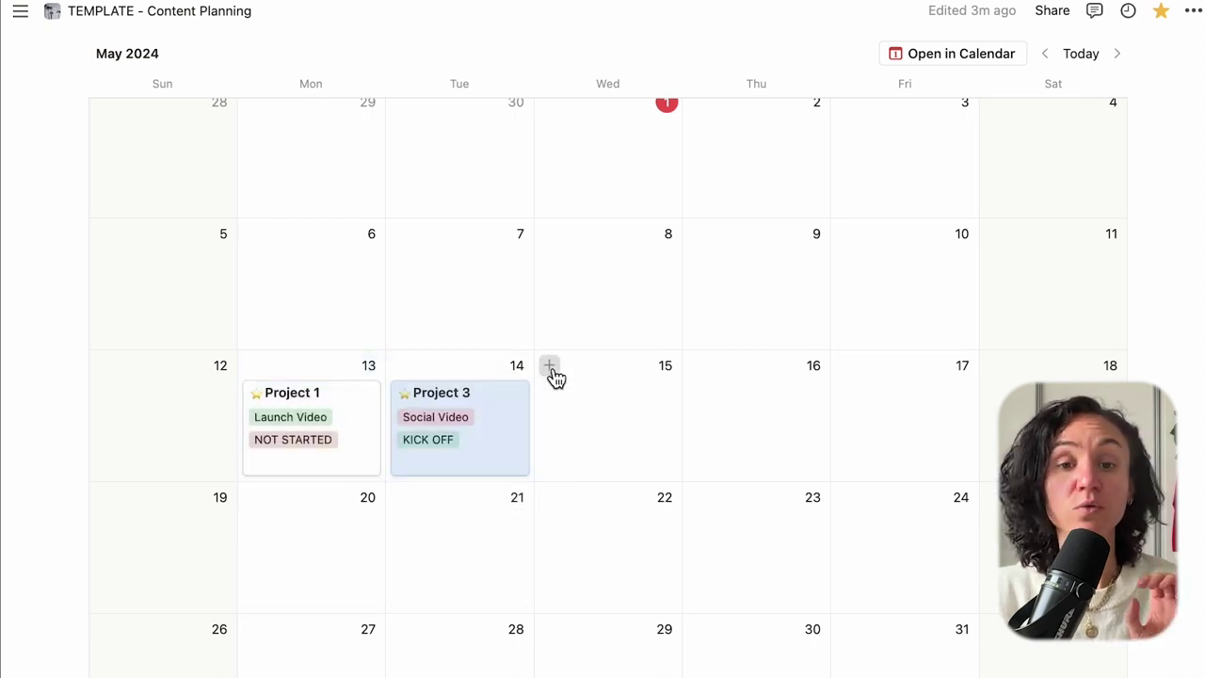
{"action": "left_click", "coordinate": [549, 367]}
{"action": "left_click_drag", "start_coordinate": [576, 226], "coordinate": [420, 207]}
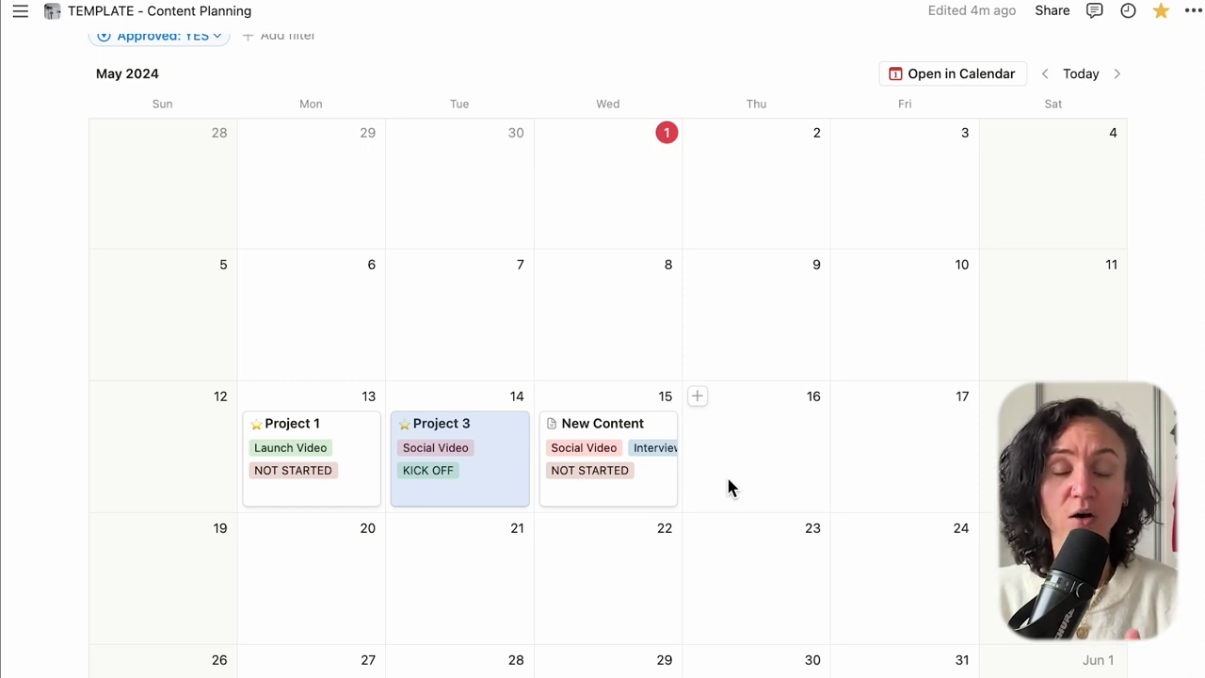
Compare the project cards on the Creative Production Board with their entries in the Editorial Calendar
{"action": "scroll", "coordinate": [549, 409], "scroll_direction": "down", "scroll_amount": 10}
{"action": "scroll", "coordinate": [551, 410], "scroll_direction": "up", "scroll_amount": 1}
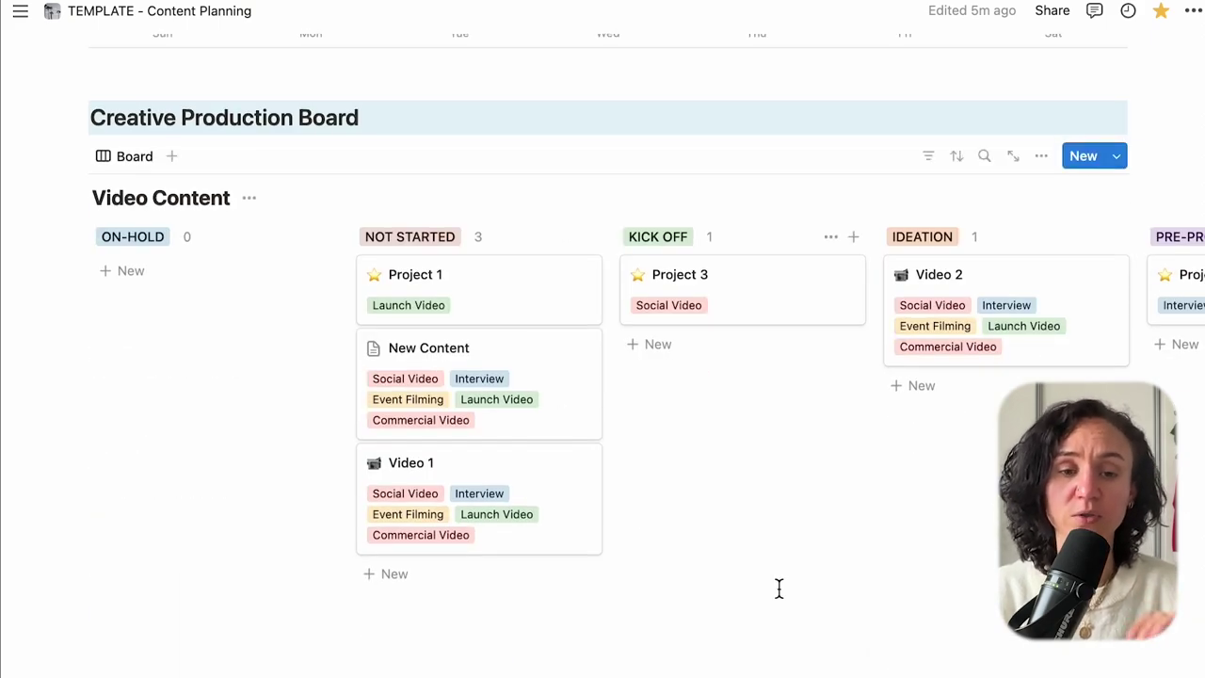
{"action": "scroll", "coordinate": [778, 589], "scroll_direction": "up", "scroll_amount": 10}
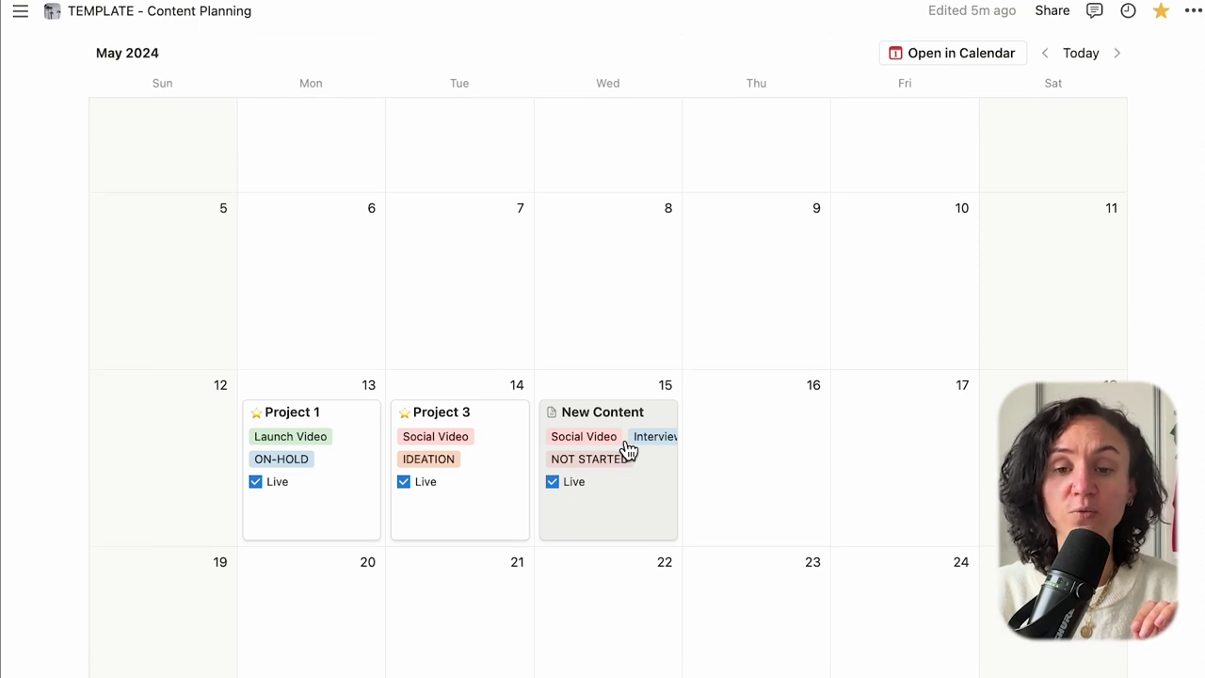
{"action": "scroll", "coordinate": [600, 505], "scroll_direction": "down", "scroll_amount": 10}
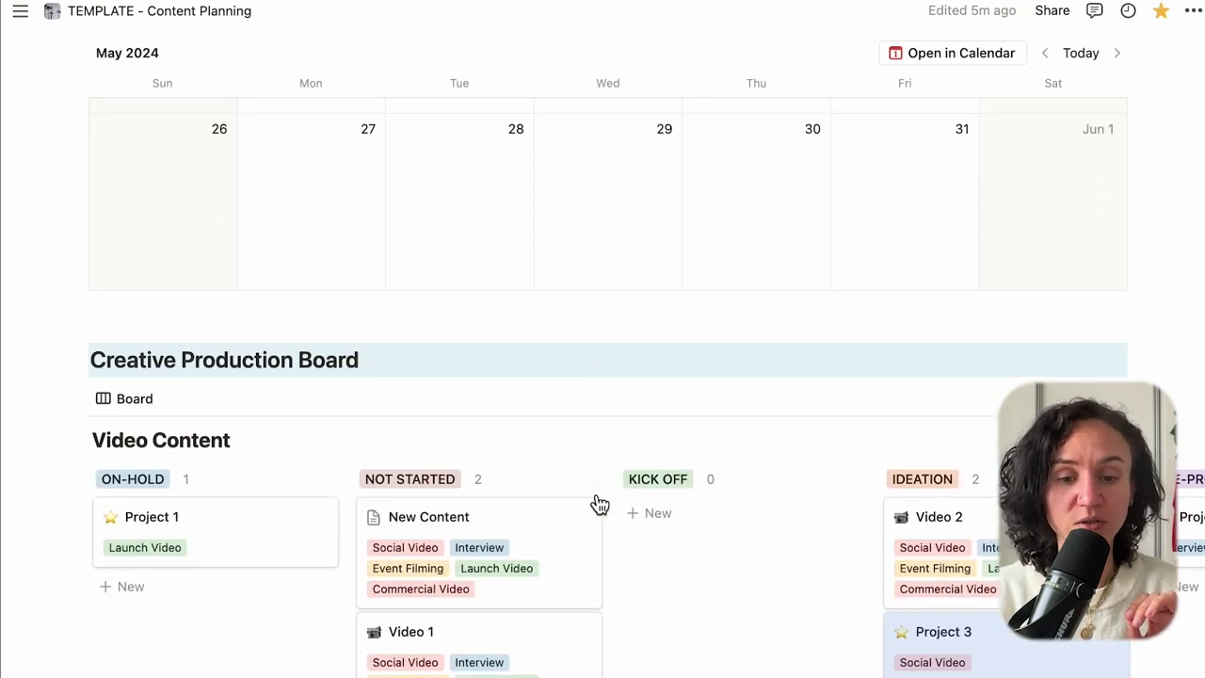